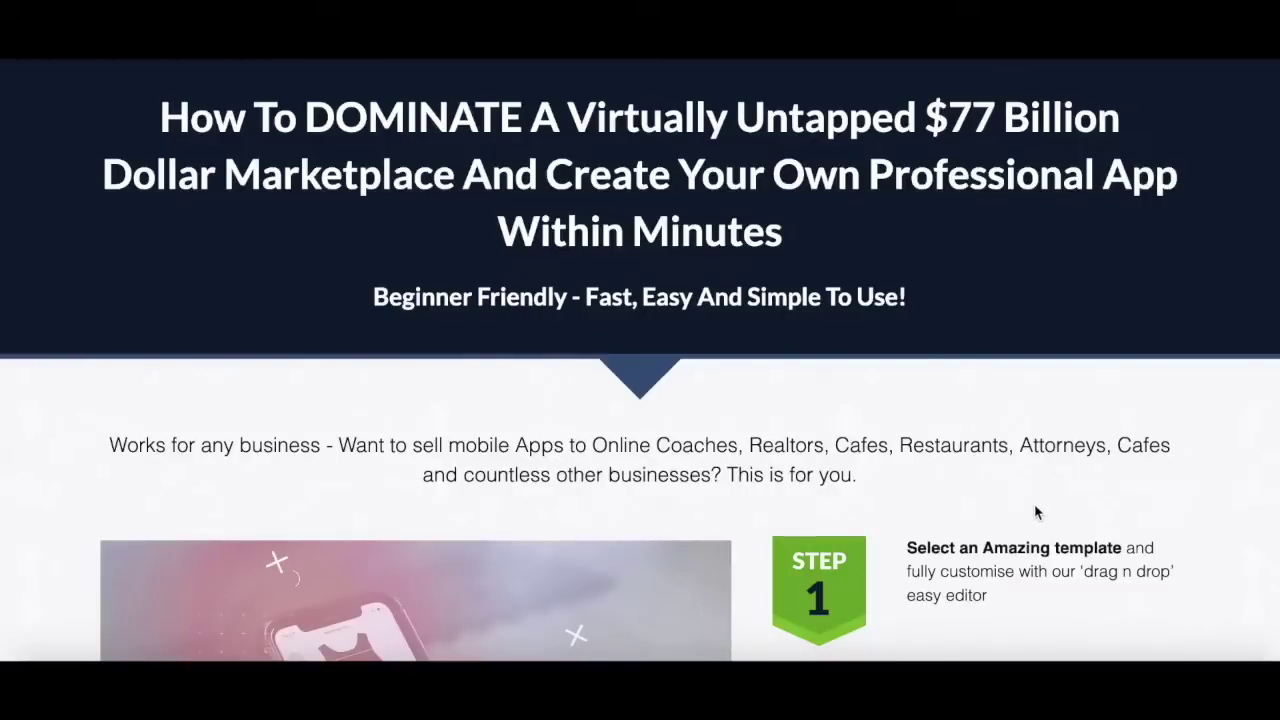
Step: Scroll from the sales-page headline down to the Step 1 section
scroll(1035, 512, "down", 5)
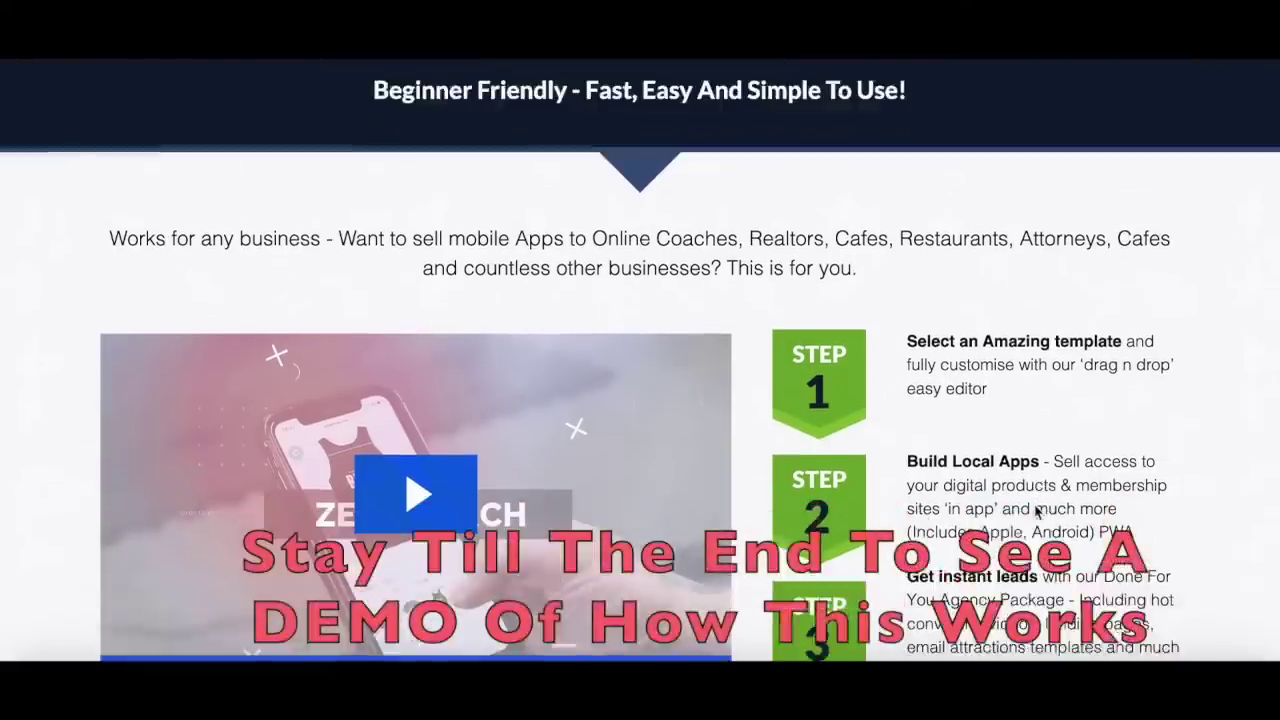
Step: Scroll past the 88% mobile-app stats and revenue chart to the business-types diagram
scroll(1035, 512, "down", 15)
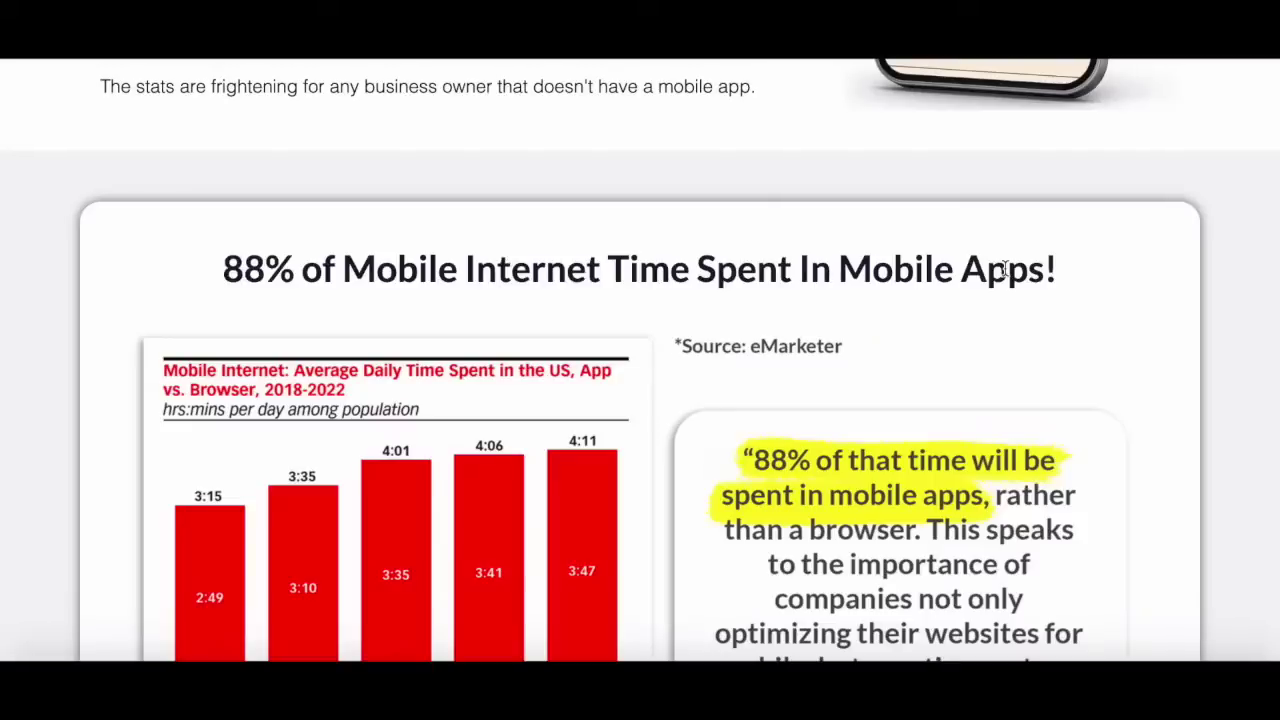
scroll(1011, 338, "down", 1)
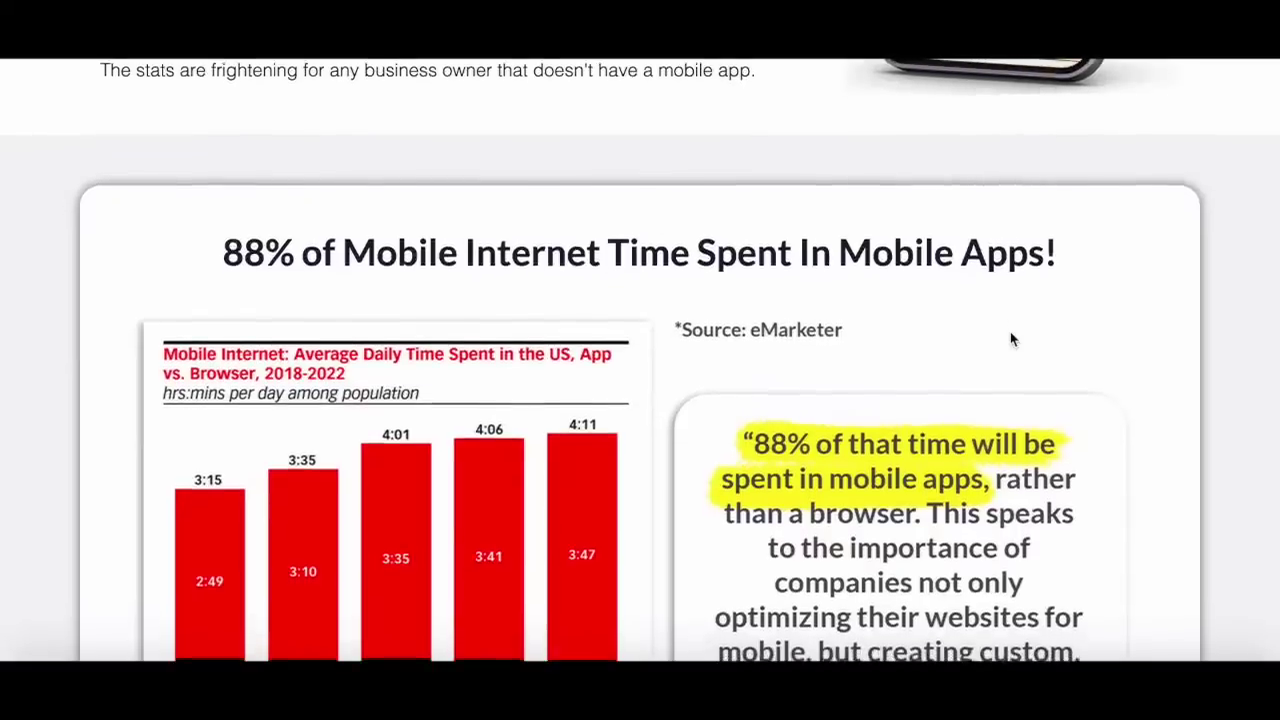
scroll(1011, 339, "down", 1)
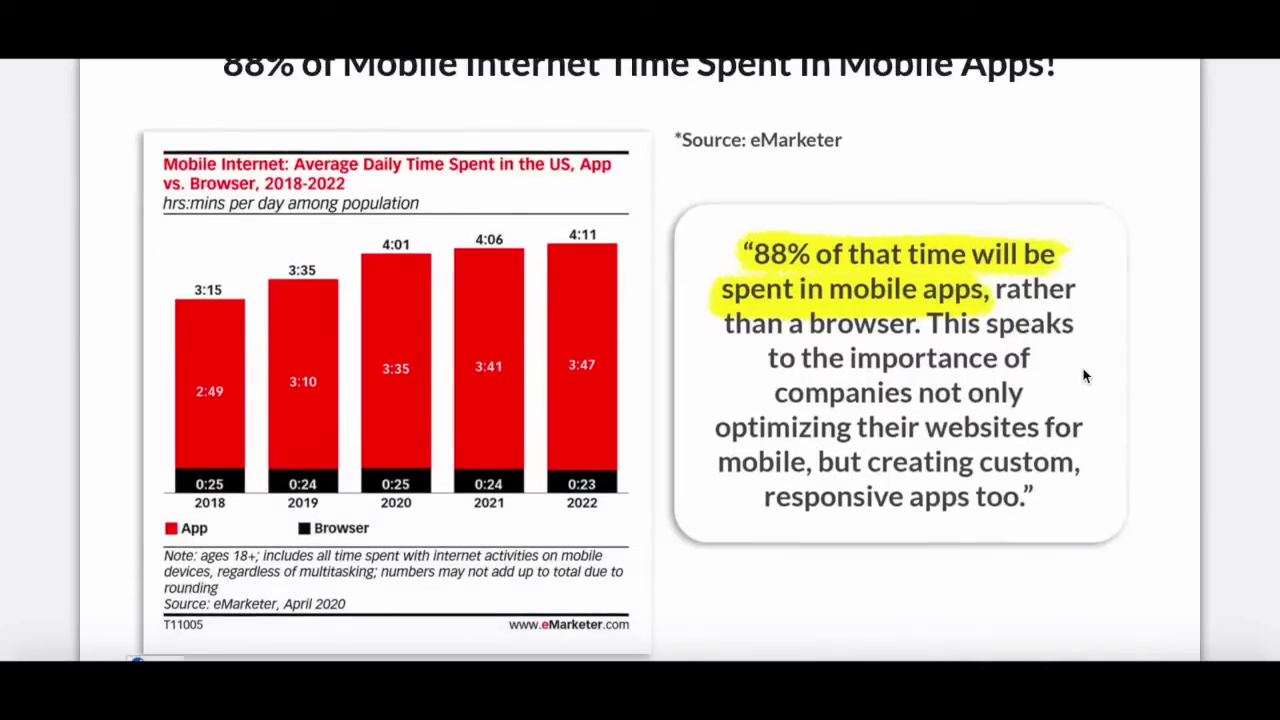
scroll(1095, 395, "down", 2)
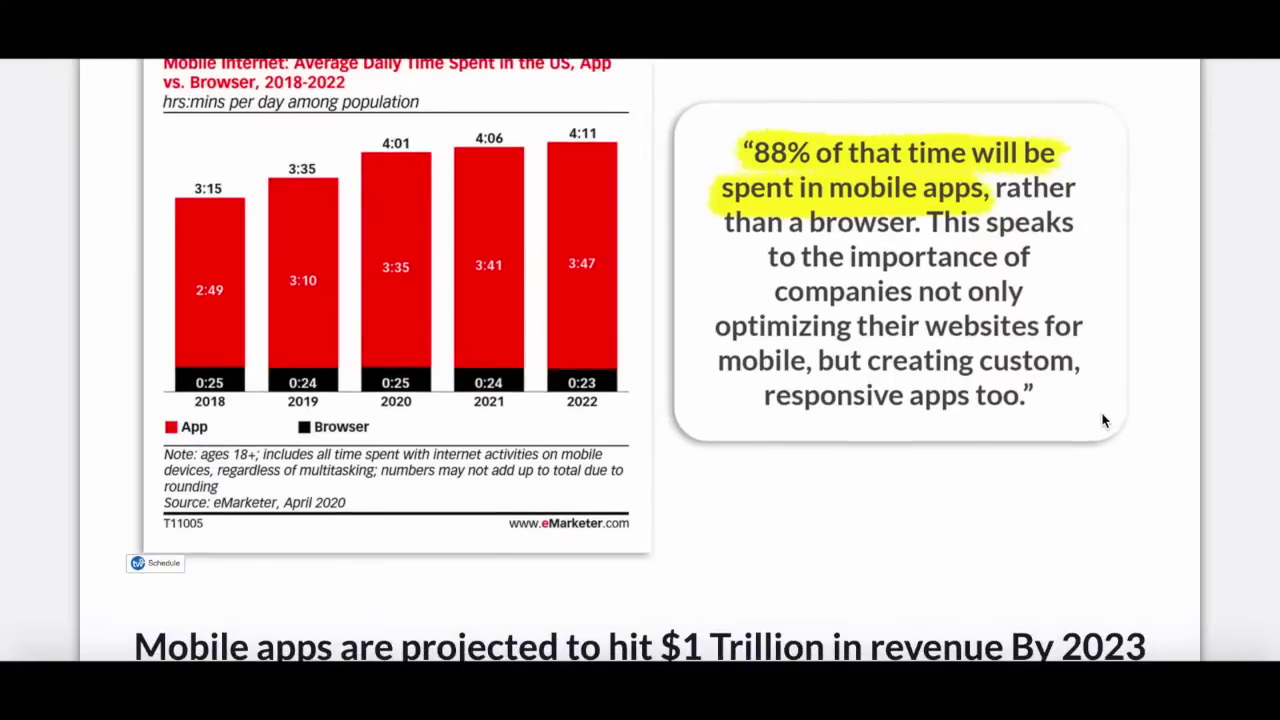
scroll(1104, 421, "down", 5)
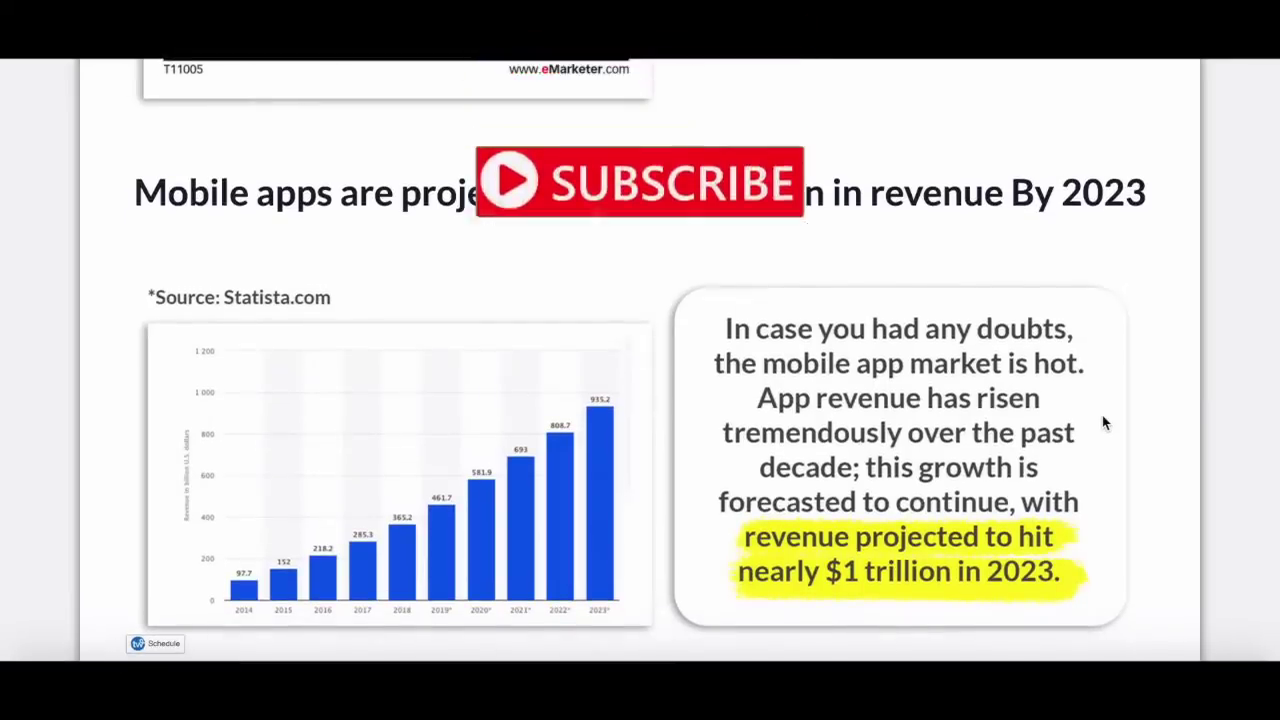
scroll(1102, 415, "down", 1)
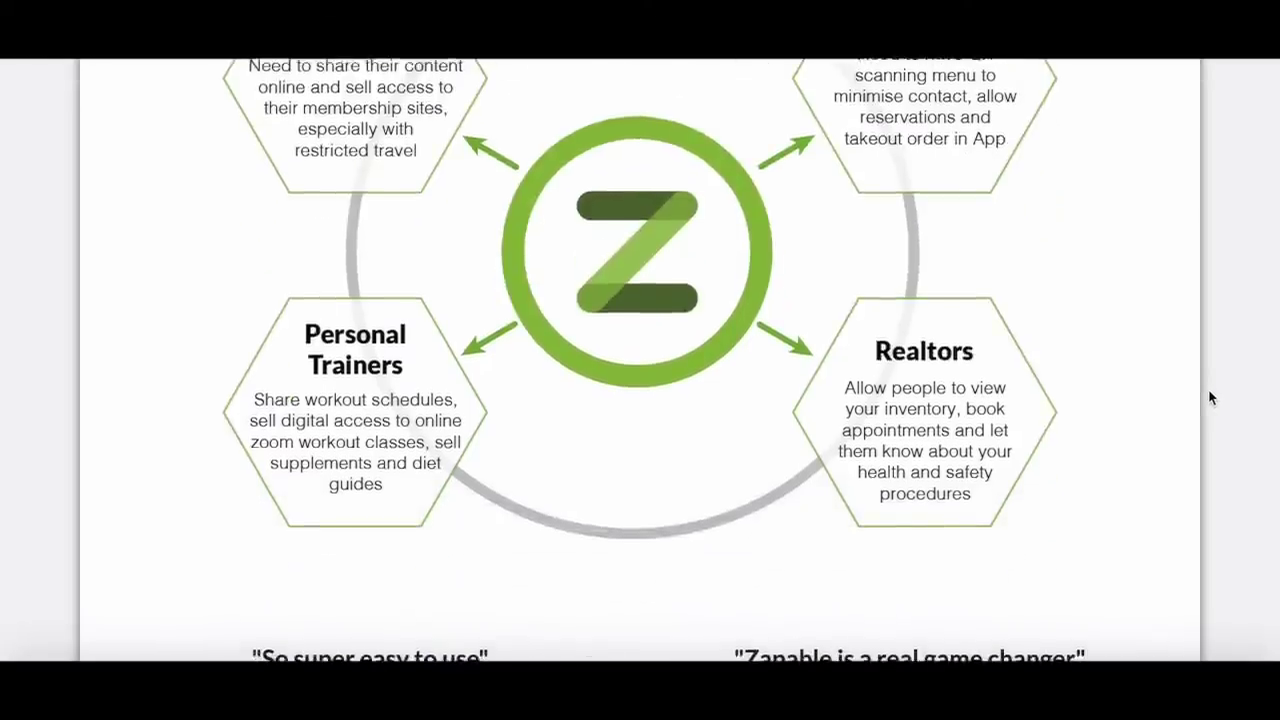
Step: Scroll through Zap Digital, Zap Membership, Zap - ECom, Push Notification and Social Media to Digital Loyalty Cards
scroll(1210, 398, "down", 4)
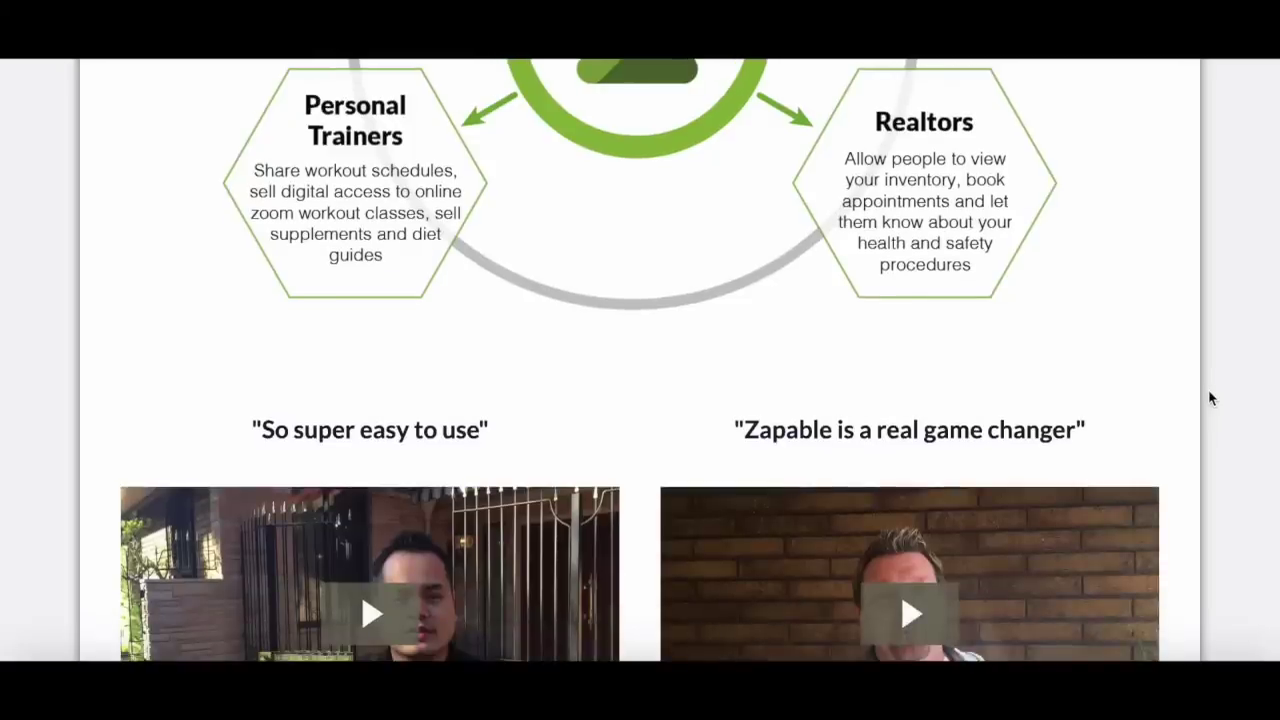
scroll(1210, 398, "down", 10)
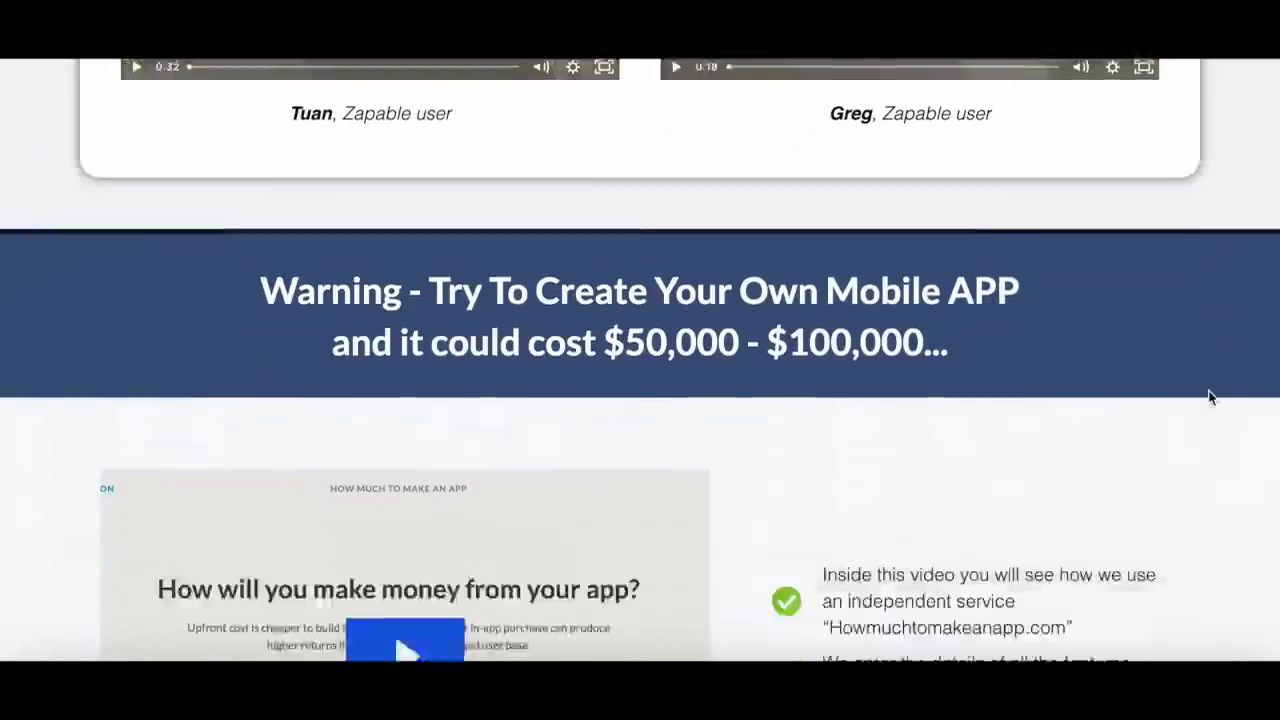
scroll(1210, 398, "down", 10)
scroll(1052, 230, "down", 10)
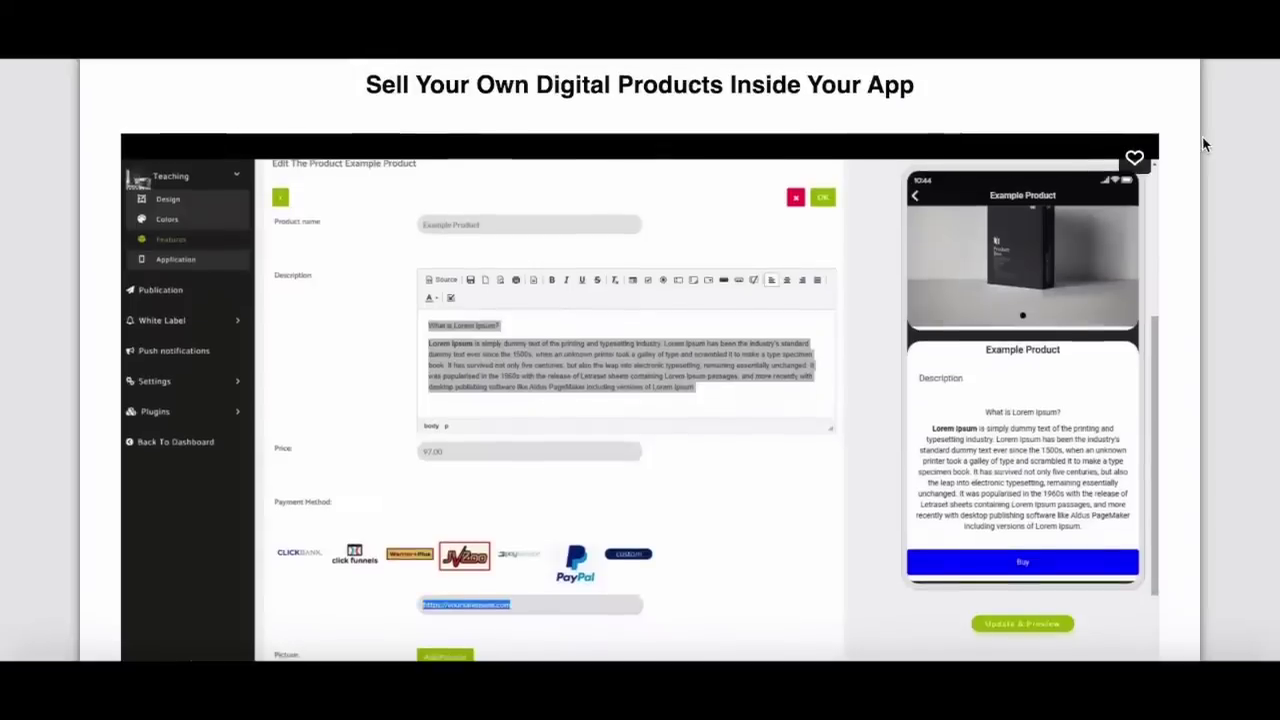
scroll(1205, 145, "up", 1)
scroll(1205, 145, "up", 1)
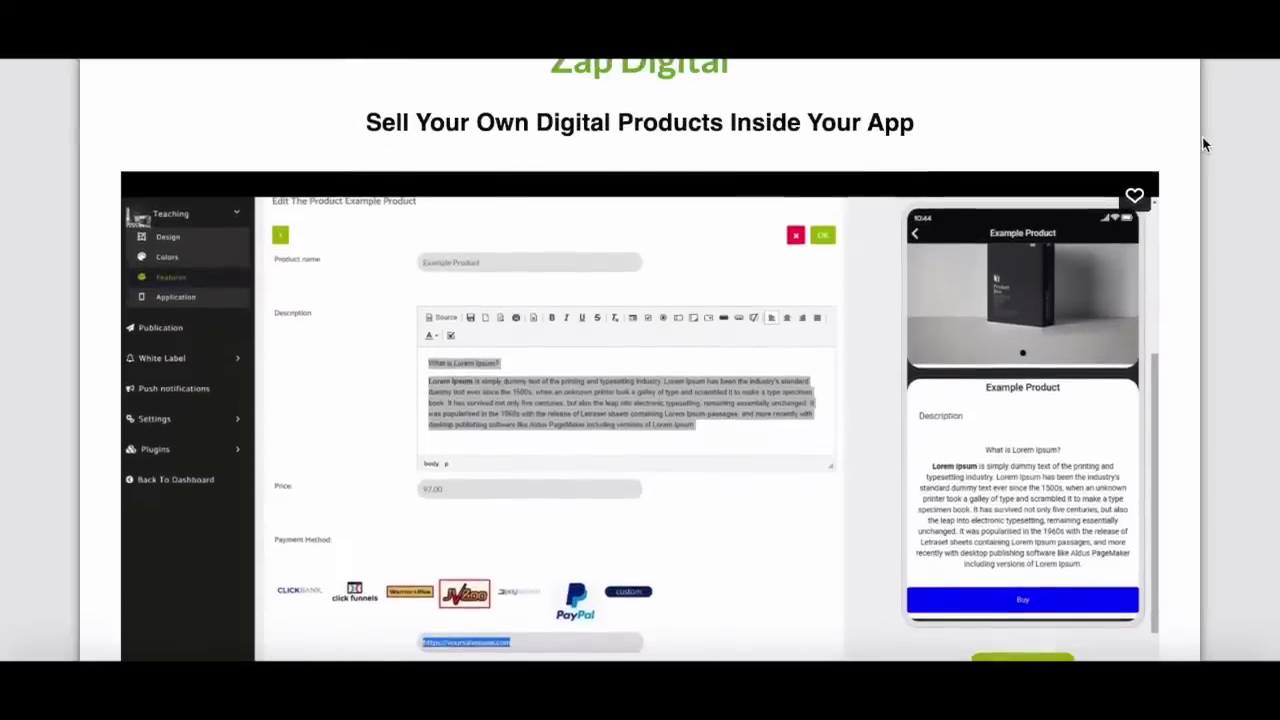
scroll(1204, 145, "up", 1)
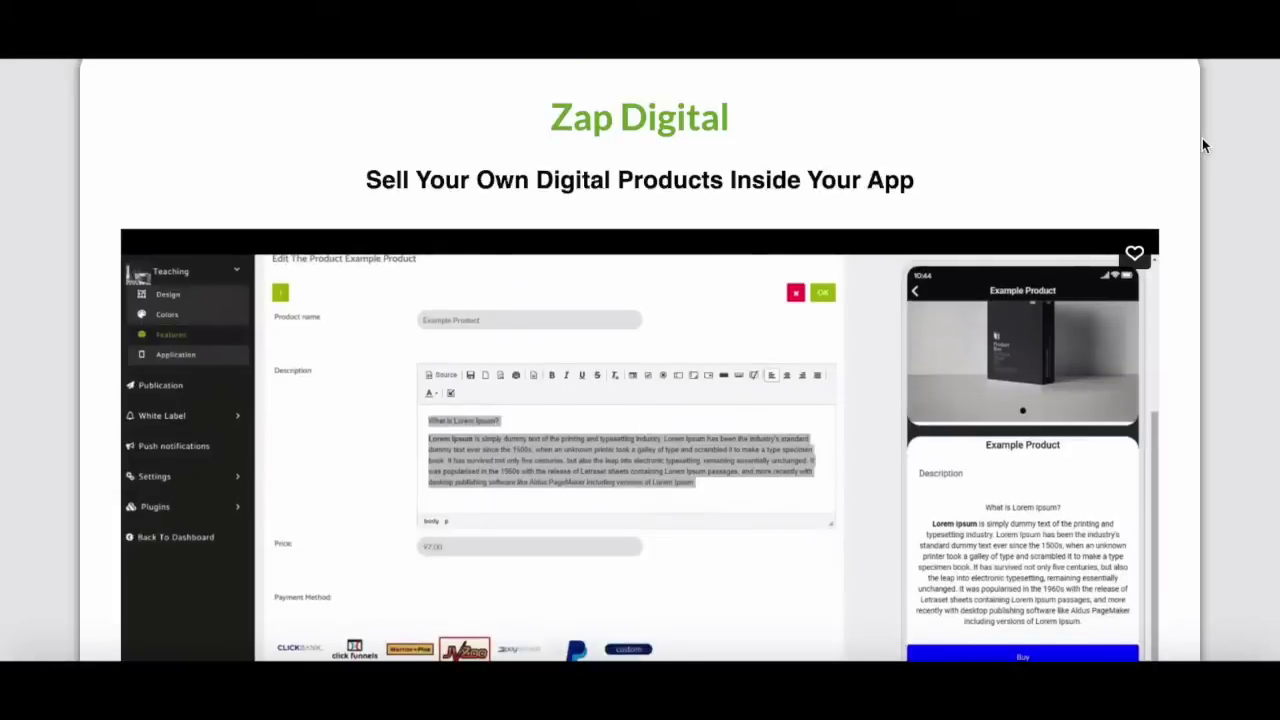
scroll(1202, 145, "down", 5)
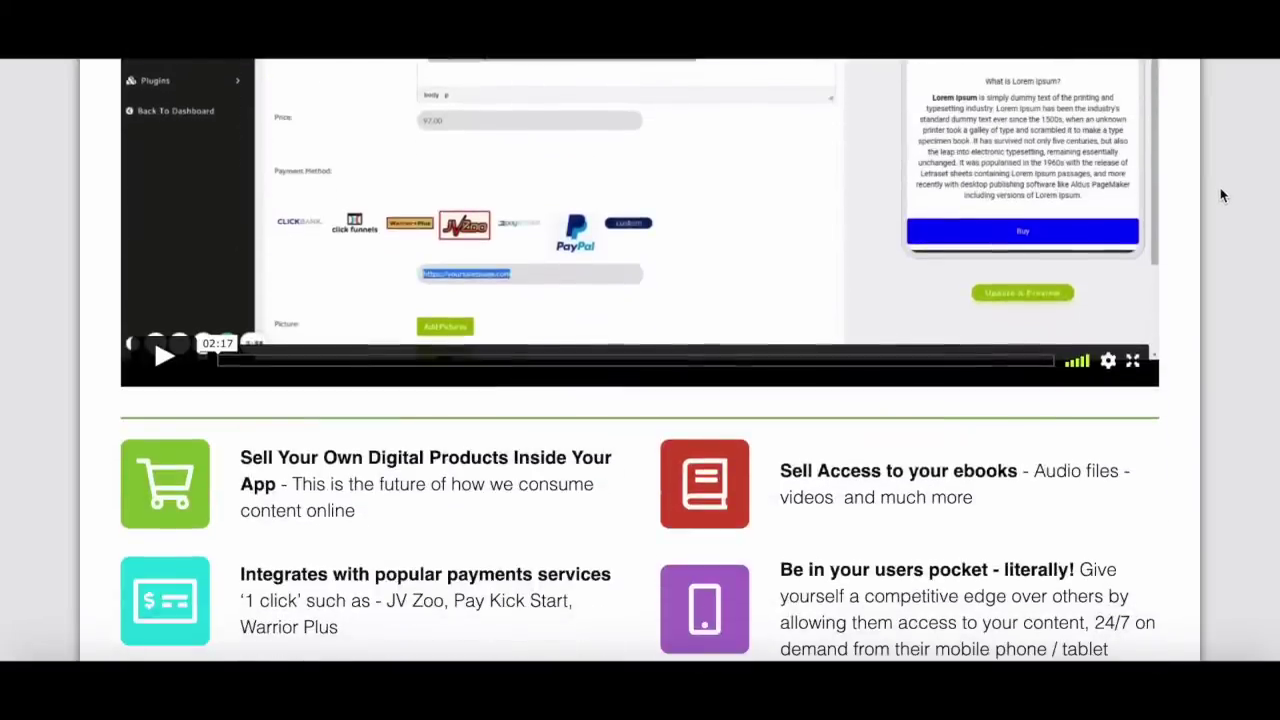
scroll(1220, 189, "down", 5)
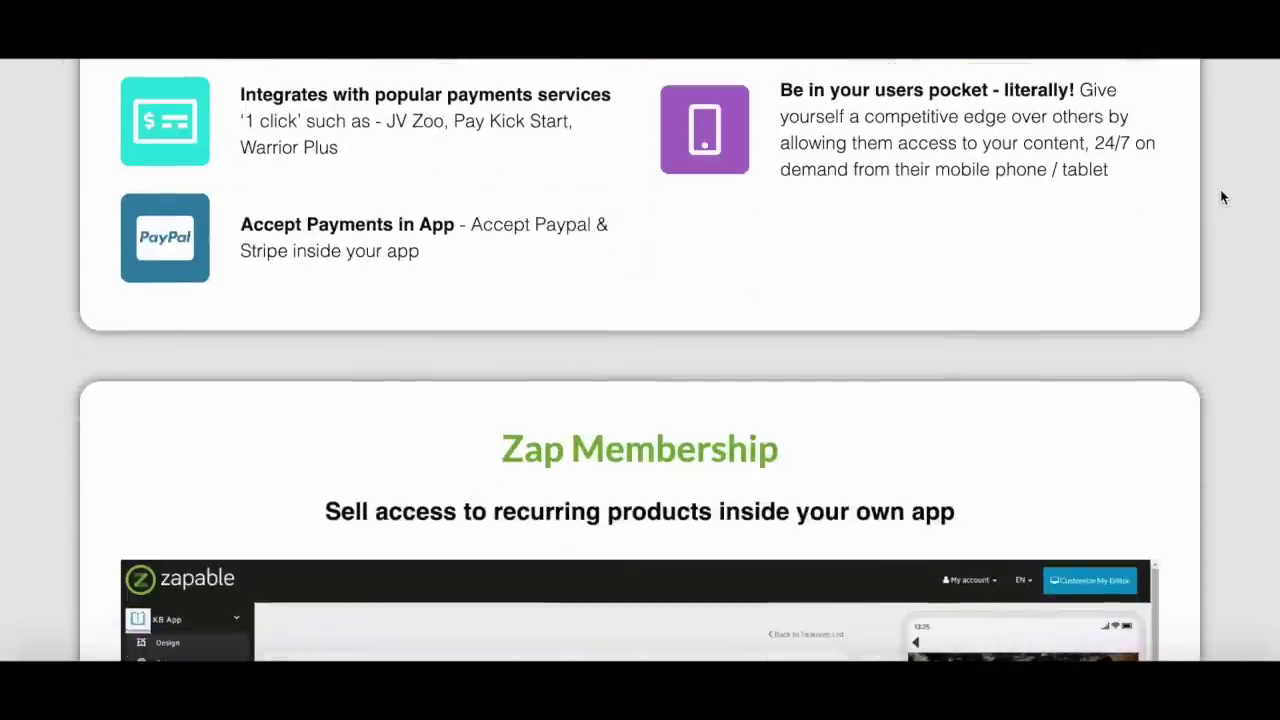
scroll(1220, 197, "down", 4)
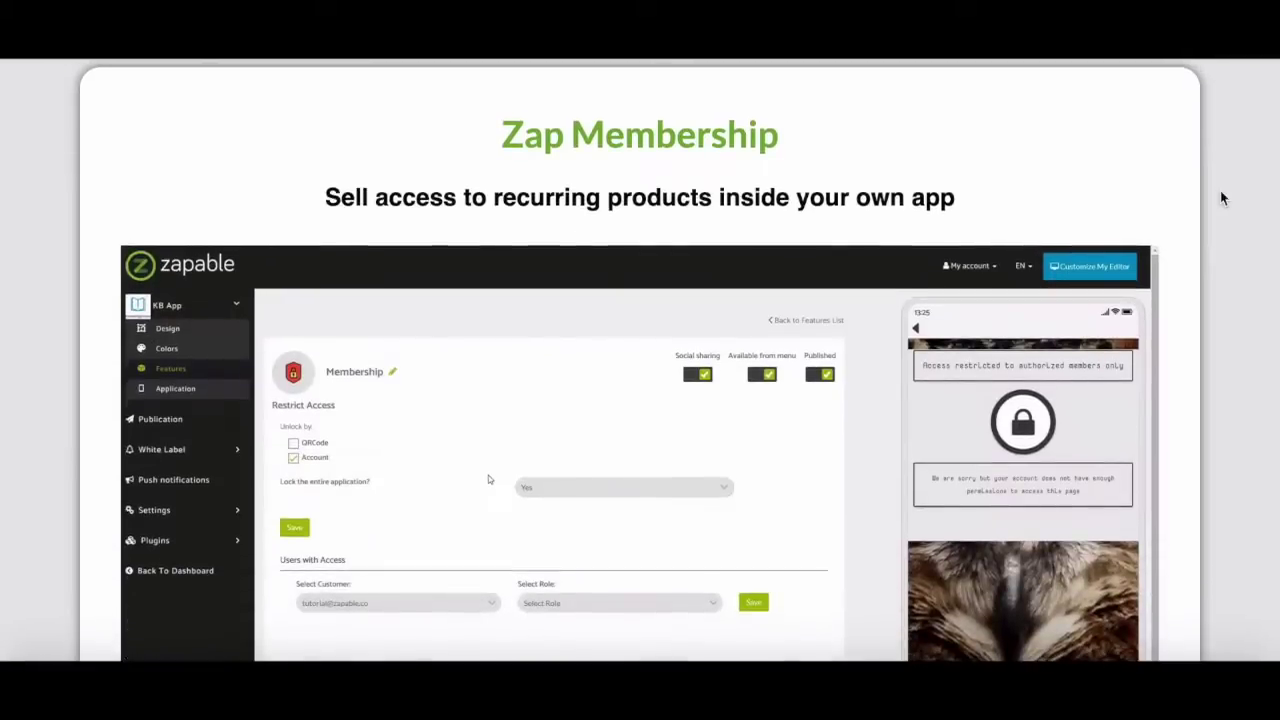
scroll(1221, 197, "down", 5)
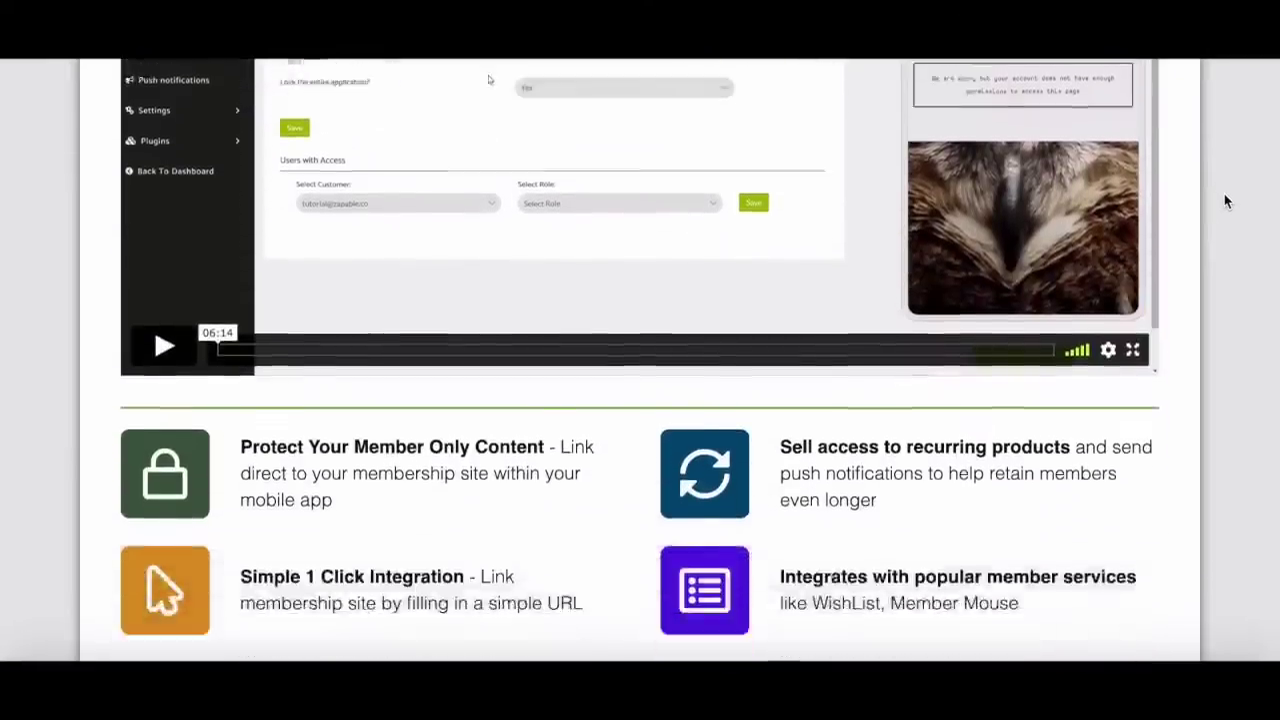
scroll(1226, 201, "down", 8)
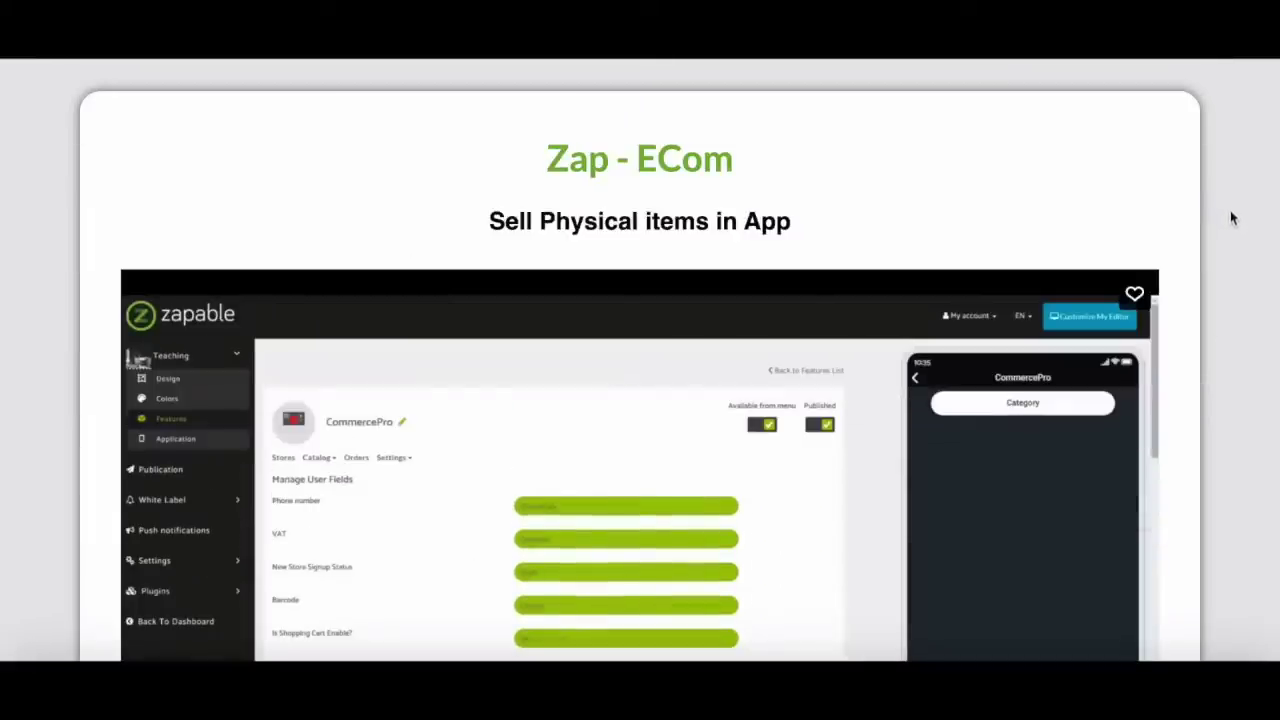
scroll(1231, 218, "down", 1)
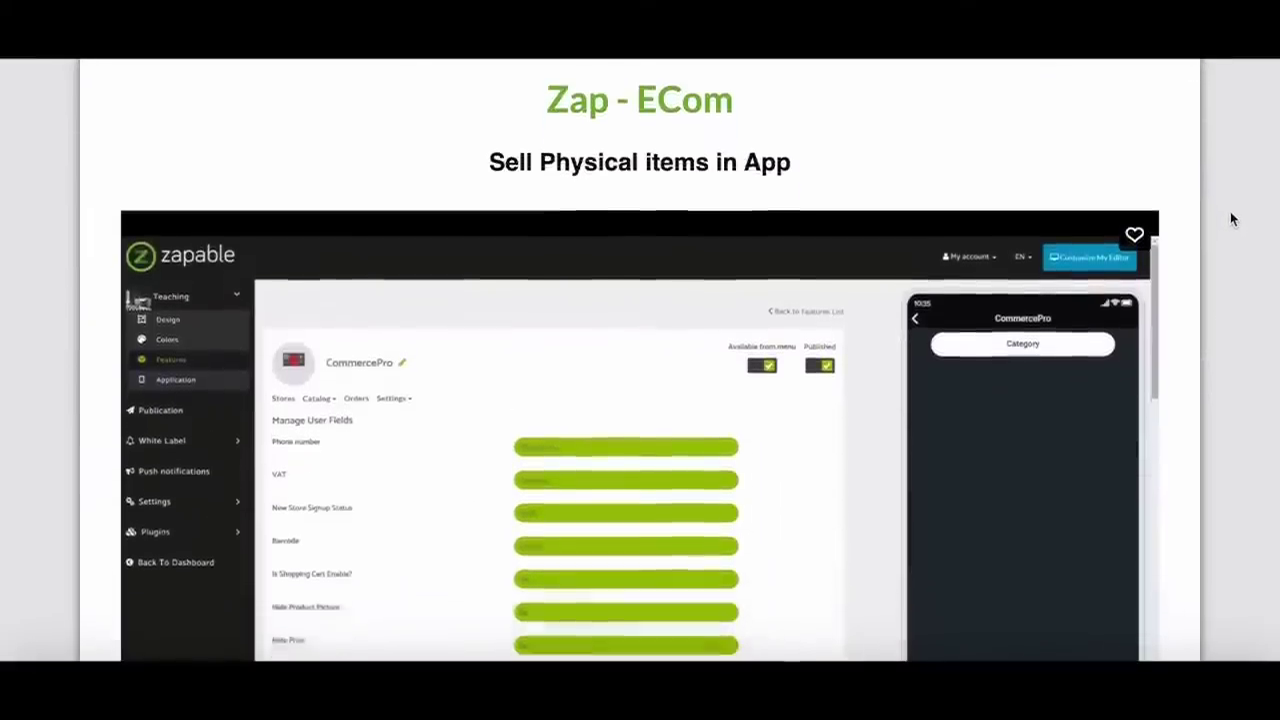
scroll(1230, 212, "down", 10)
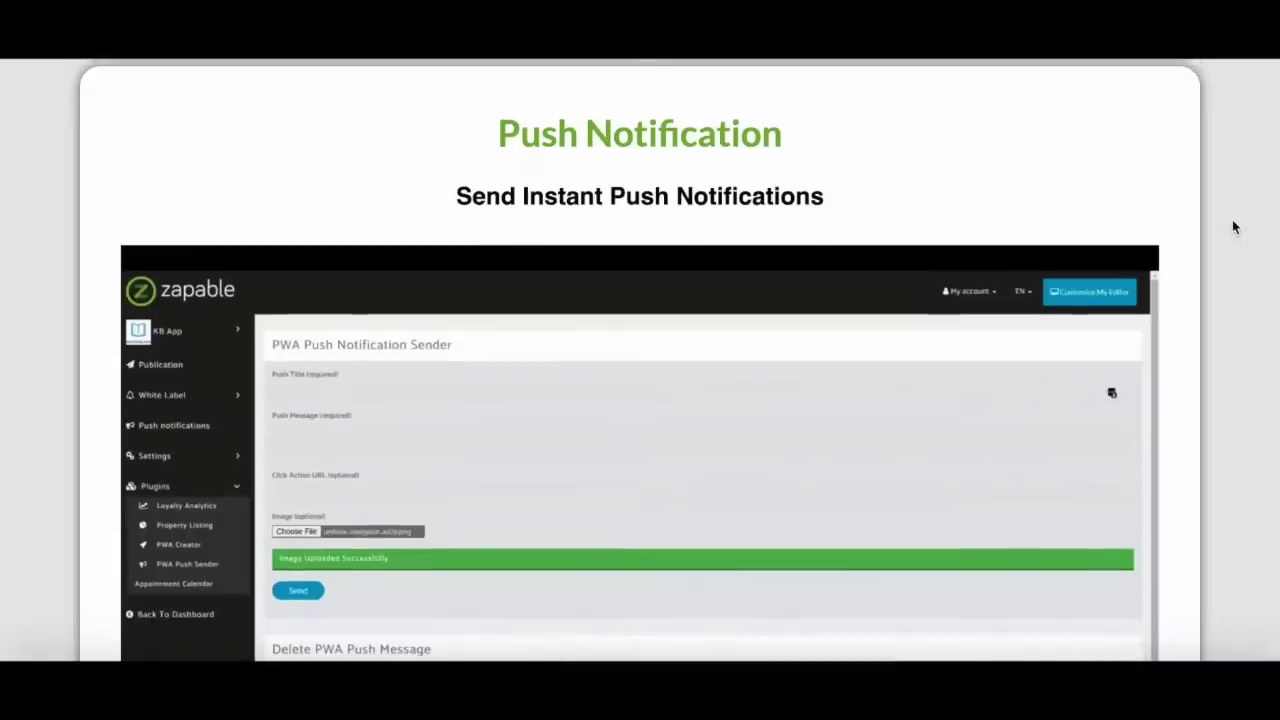
scroll(1232, 219, "down", 15)
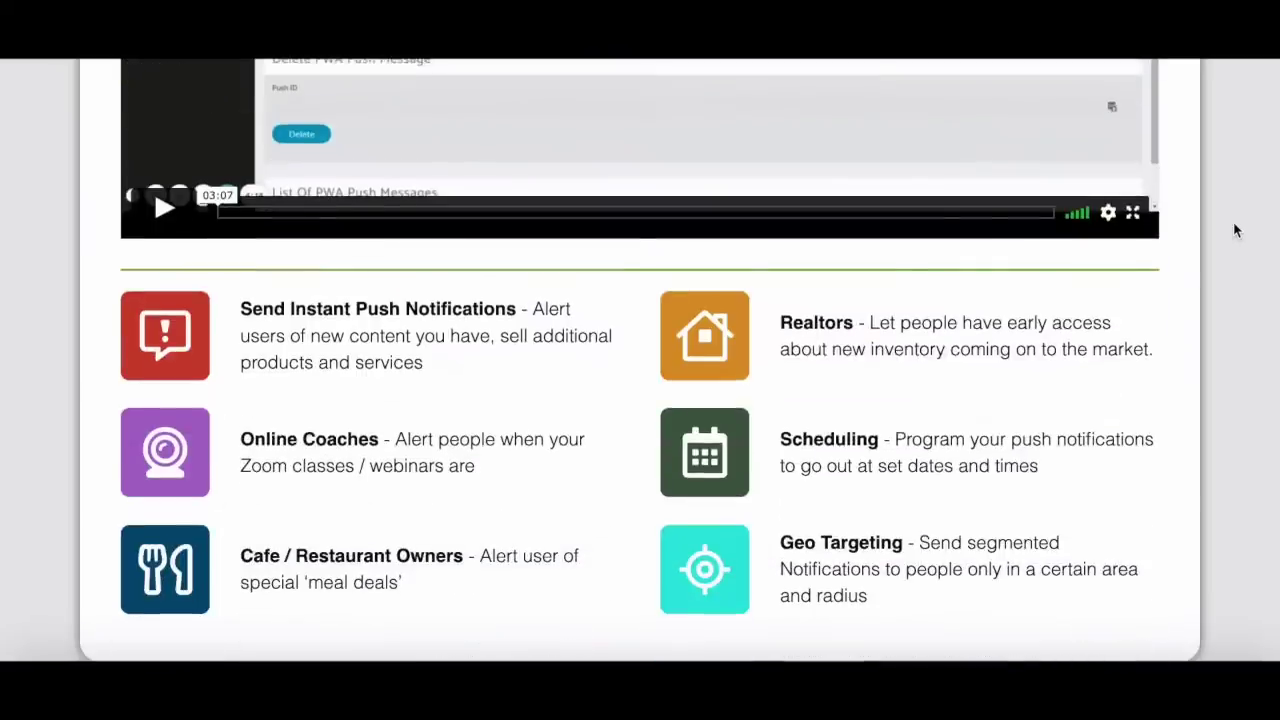
scroll(1234, 229, "down", 3)
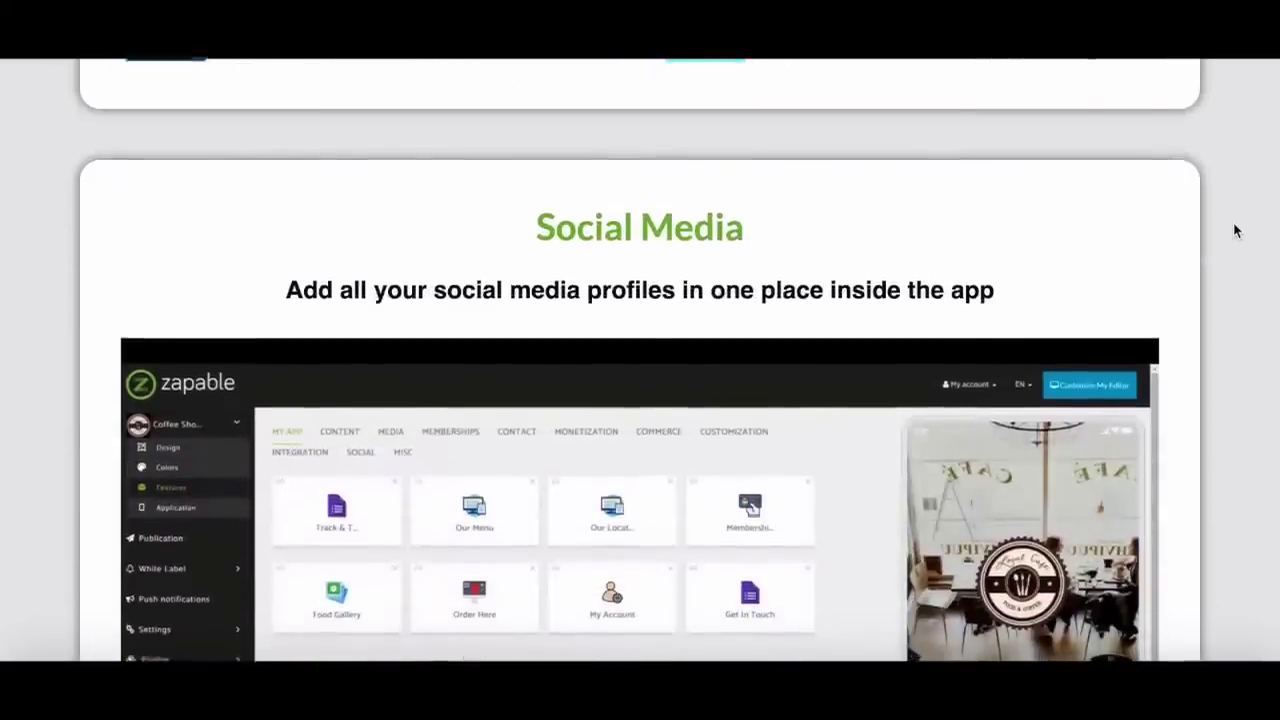
scroll(1236, 230, "down", 1)
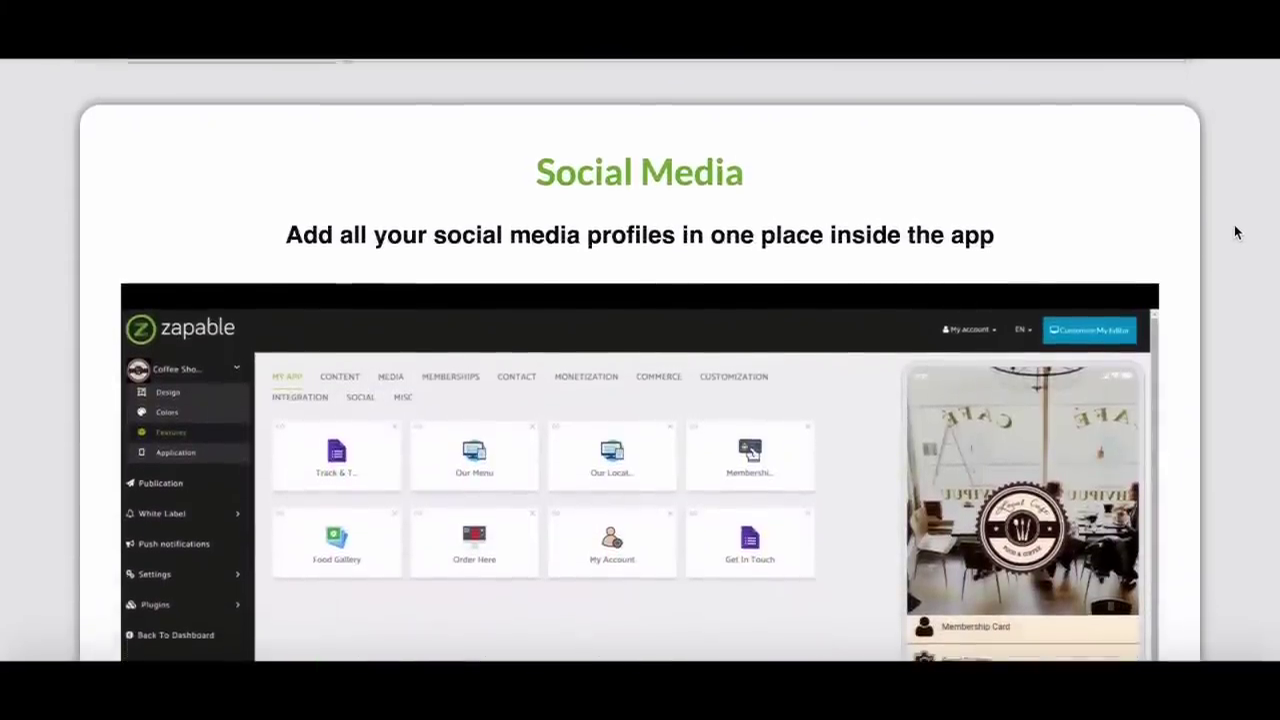
scroll(1235, 232, "down", 6)
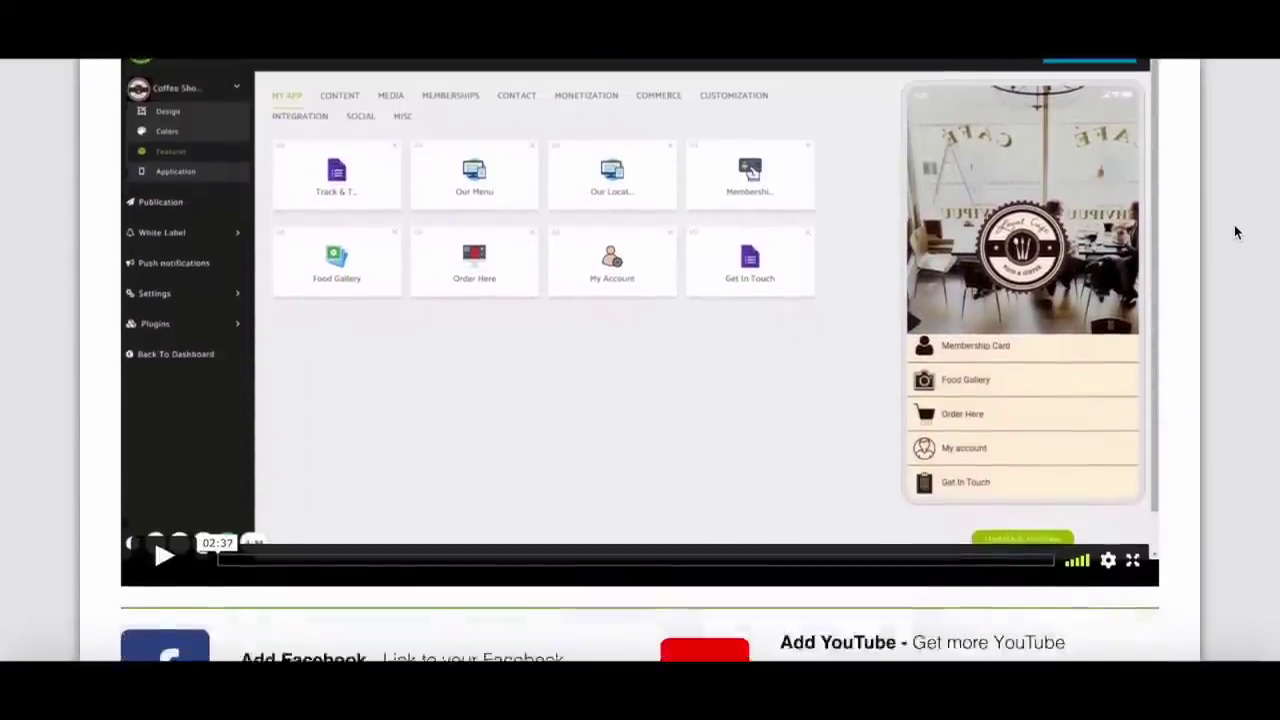
scroll(1236, 232, "down", 6)
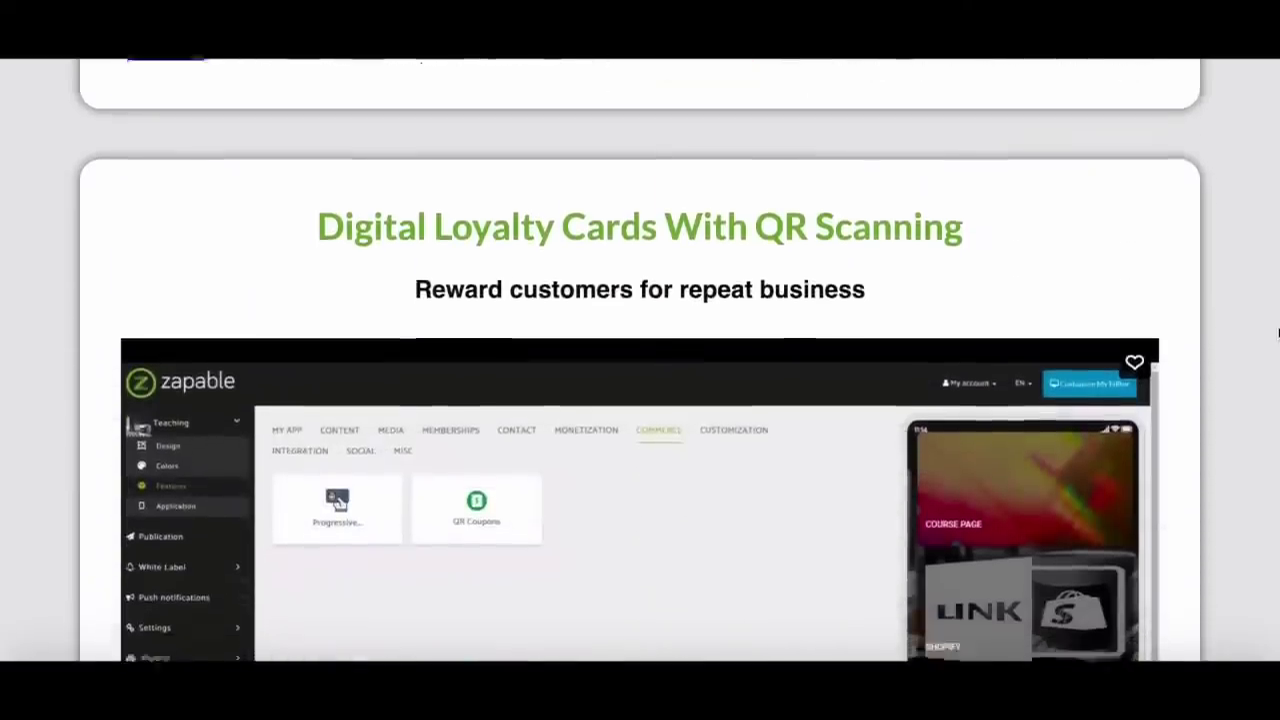
scroll(1278, 333, "down", 3)
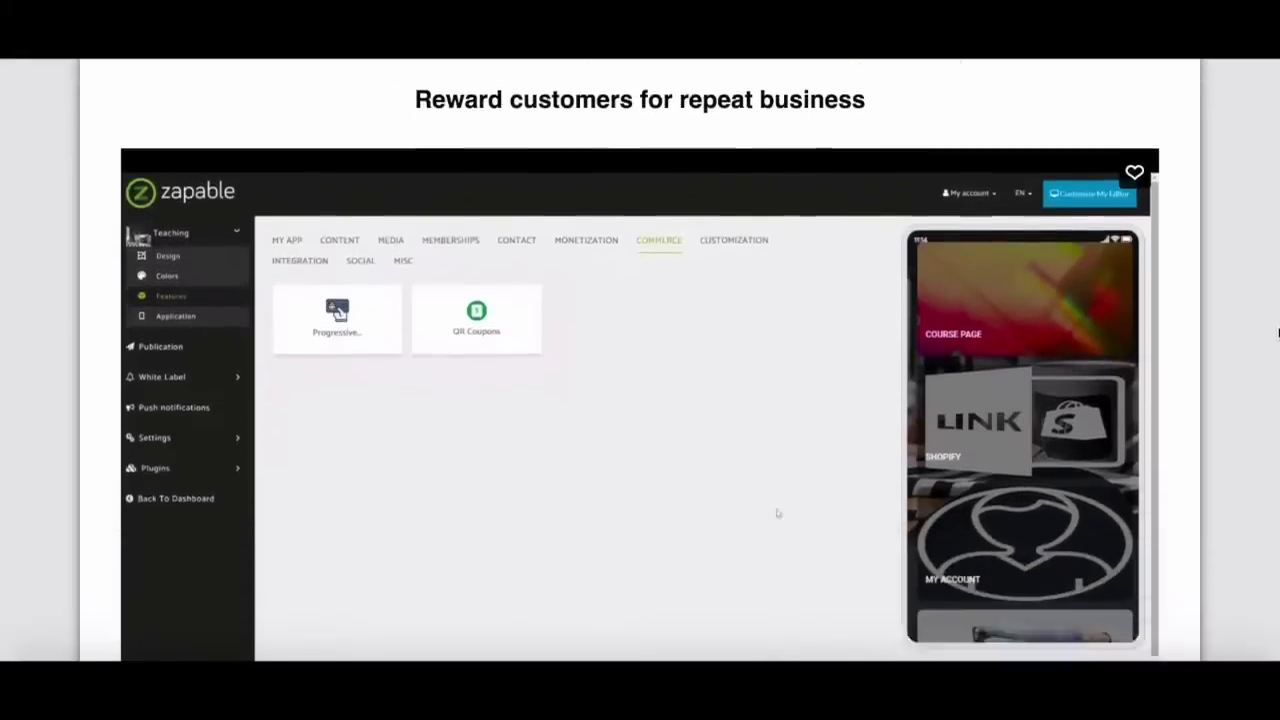
scroll(1270, 348, "down", 15)
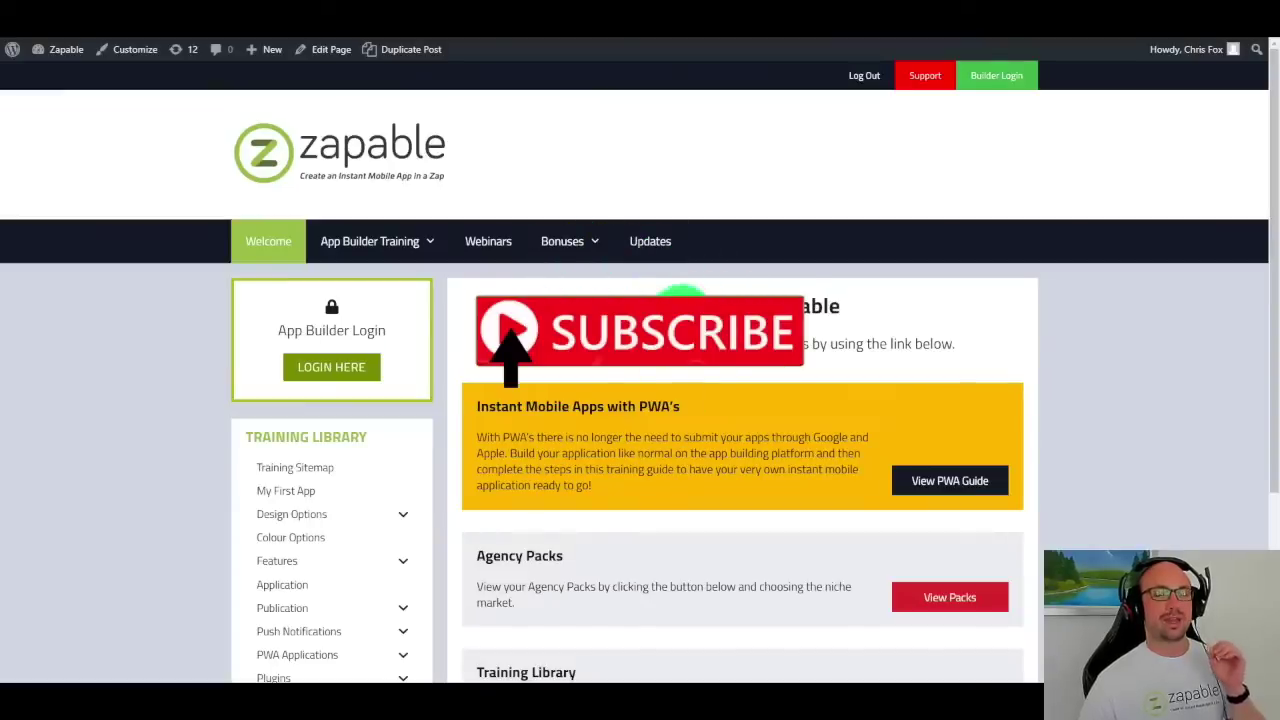
Step: Reach the app builder's Templates chooser with Blank, Coffee Shop, Online Coach and Personal Training templates
mouse_move(391, 249)
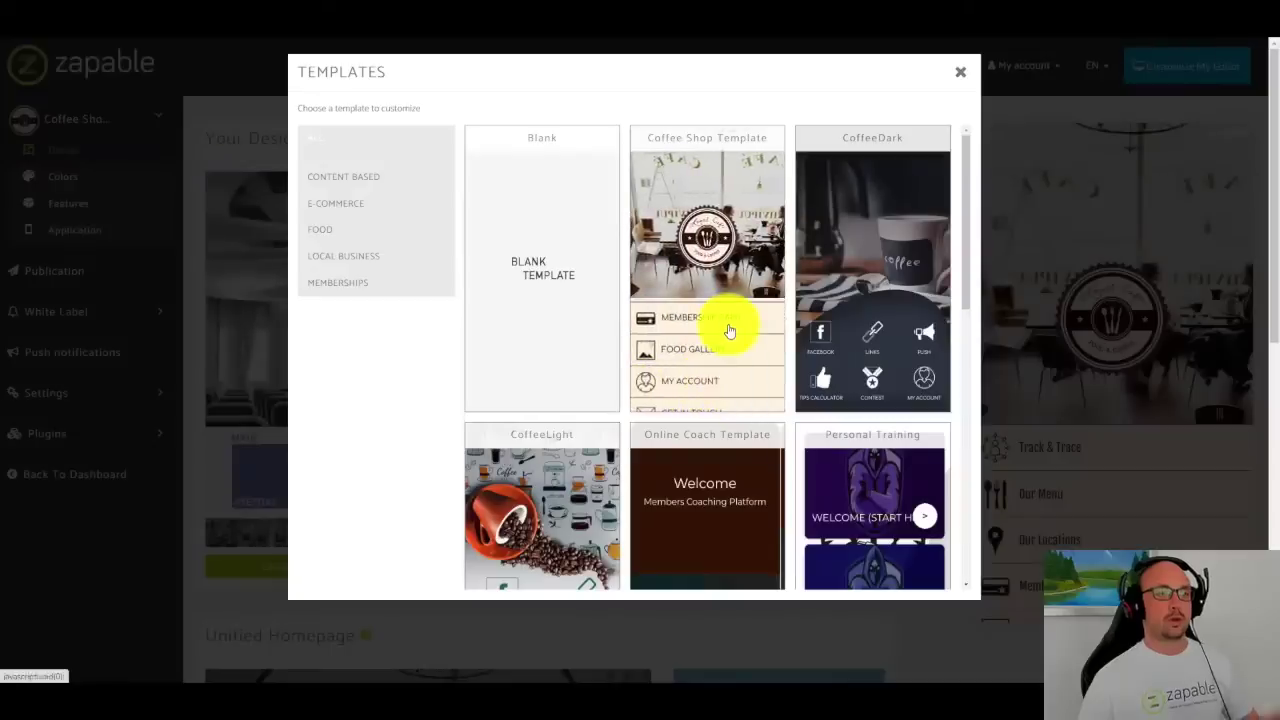
Step: Browse the template options, then dismiss the gallery to return to Your Design with the Coffee Shop preview
scroll(726, 400, "down", 1)
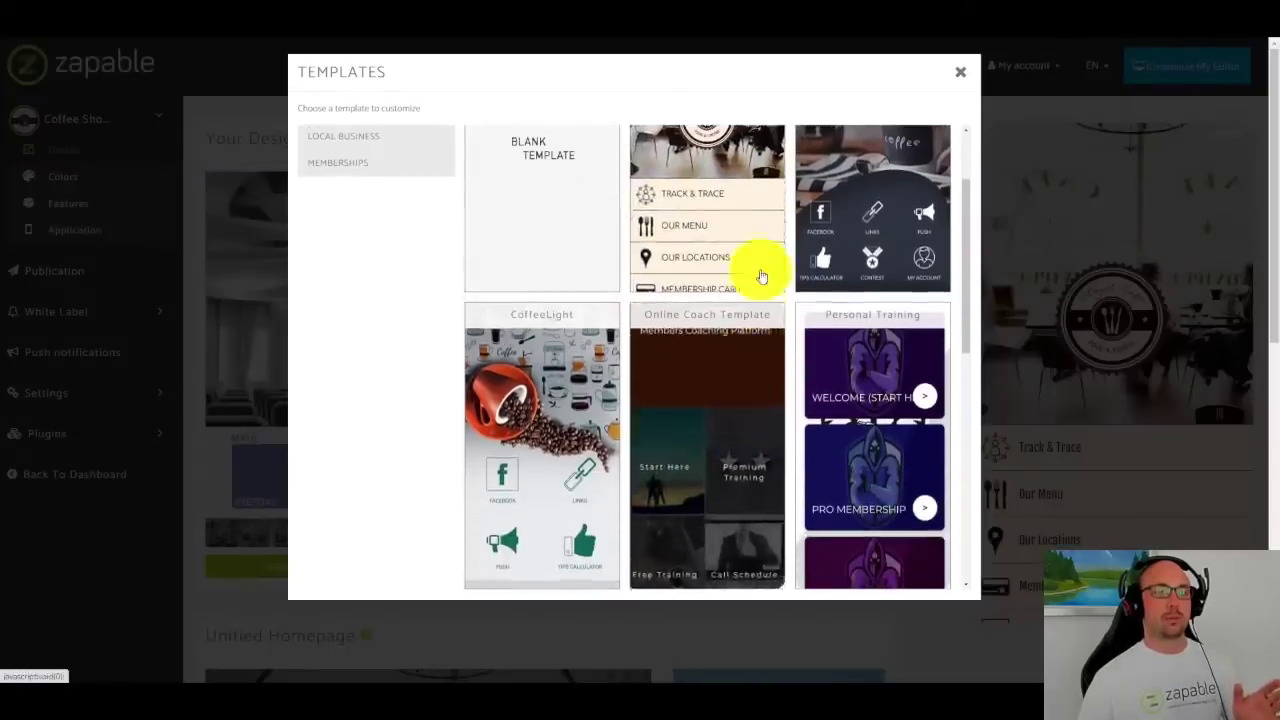
scroll(770, 285, "up", 1)
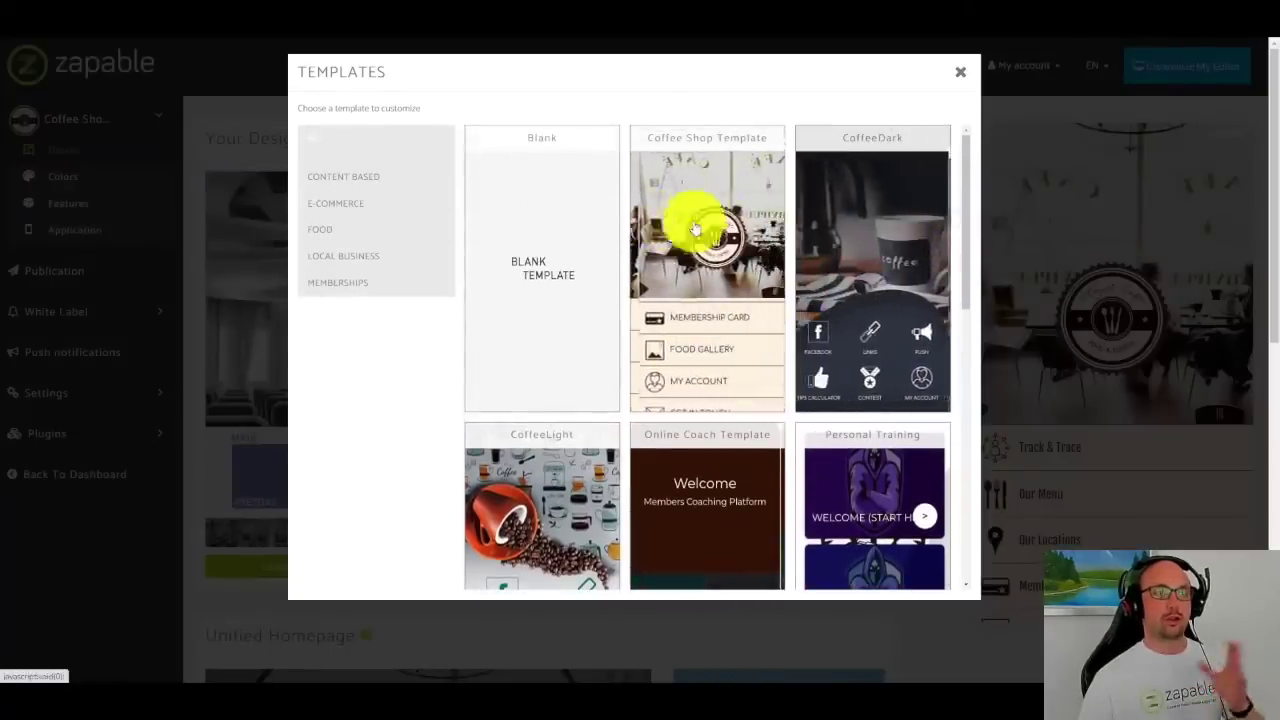
scroll(700, 294, "down", 1)
scroll(820, 371, "down", 1)
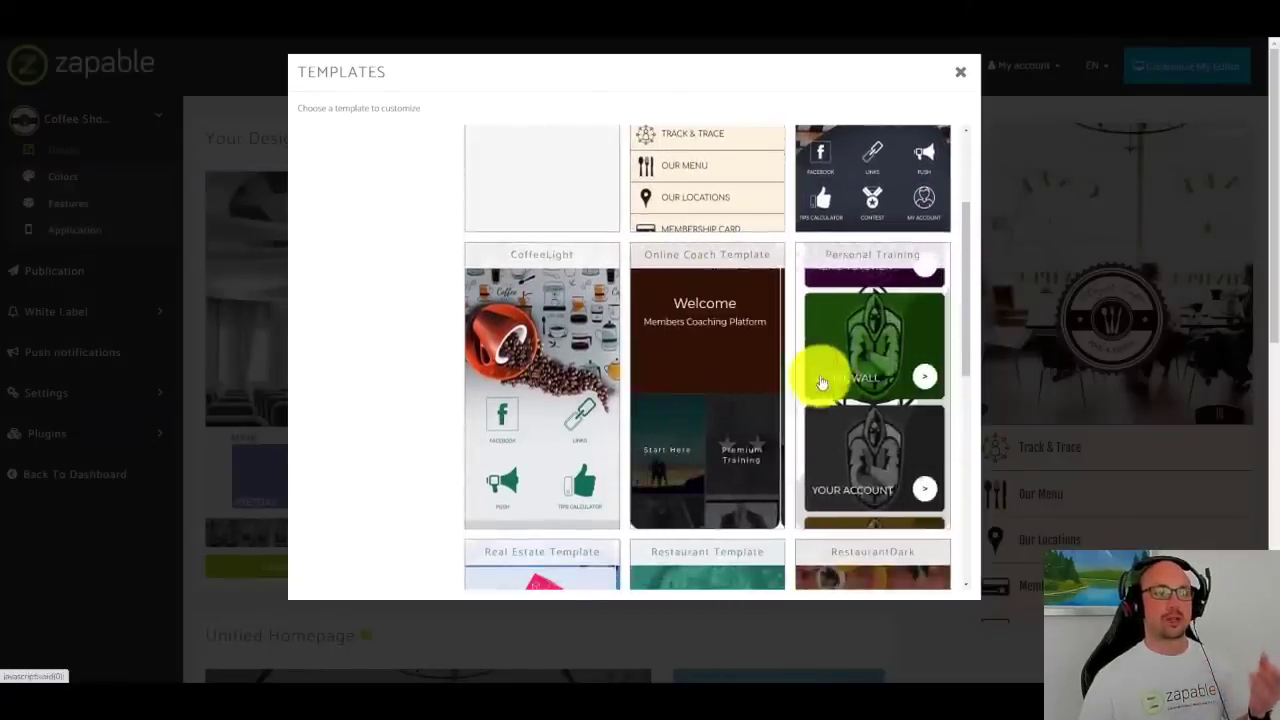
scroll(540, 492, "down", 1)
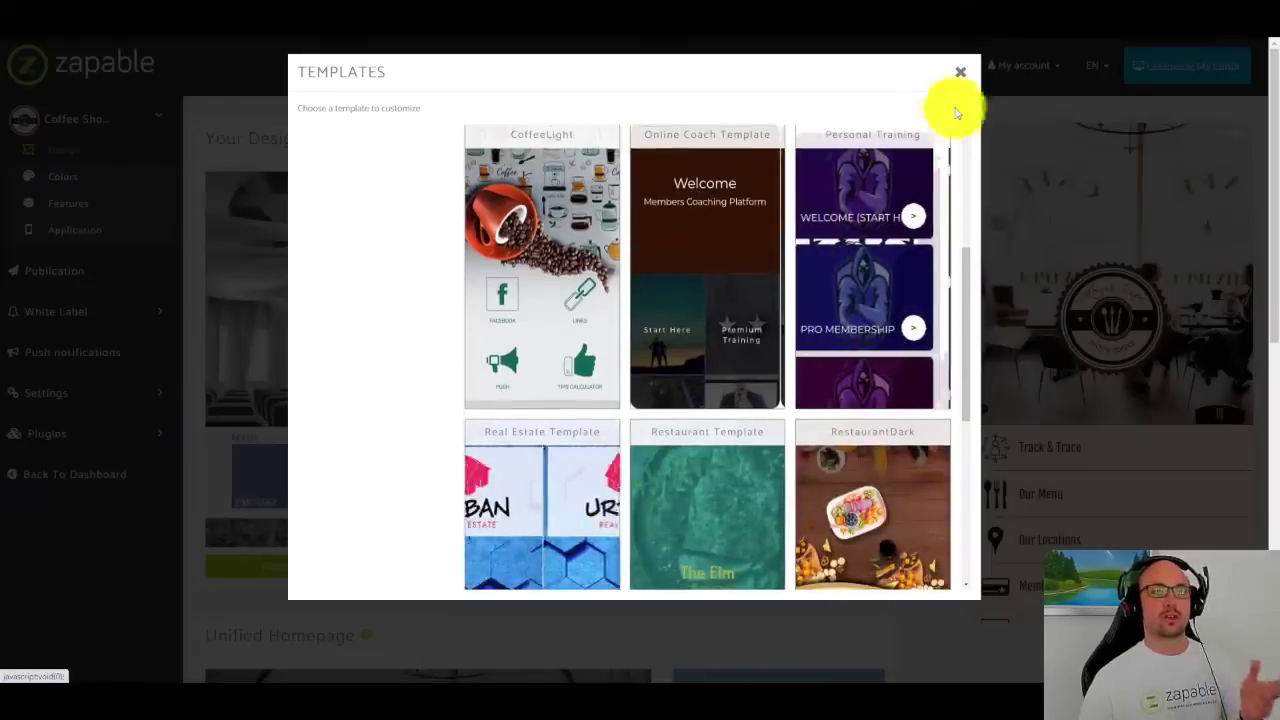
left_click(958, 75)
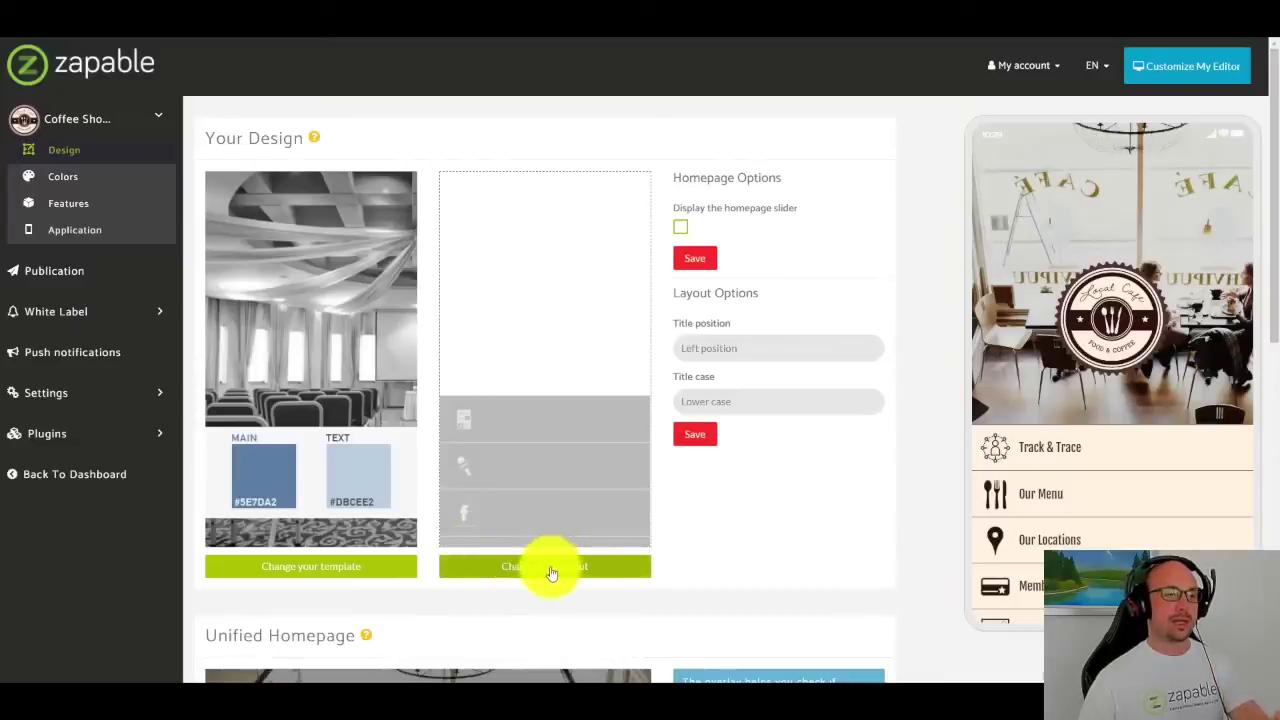
left_click(555, 574)
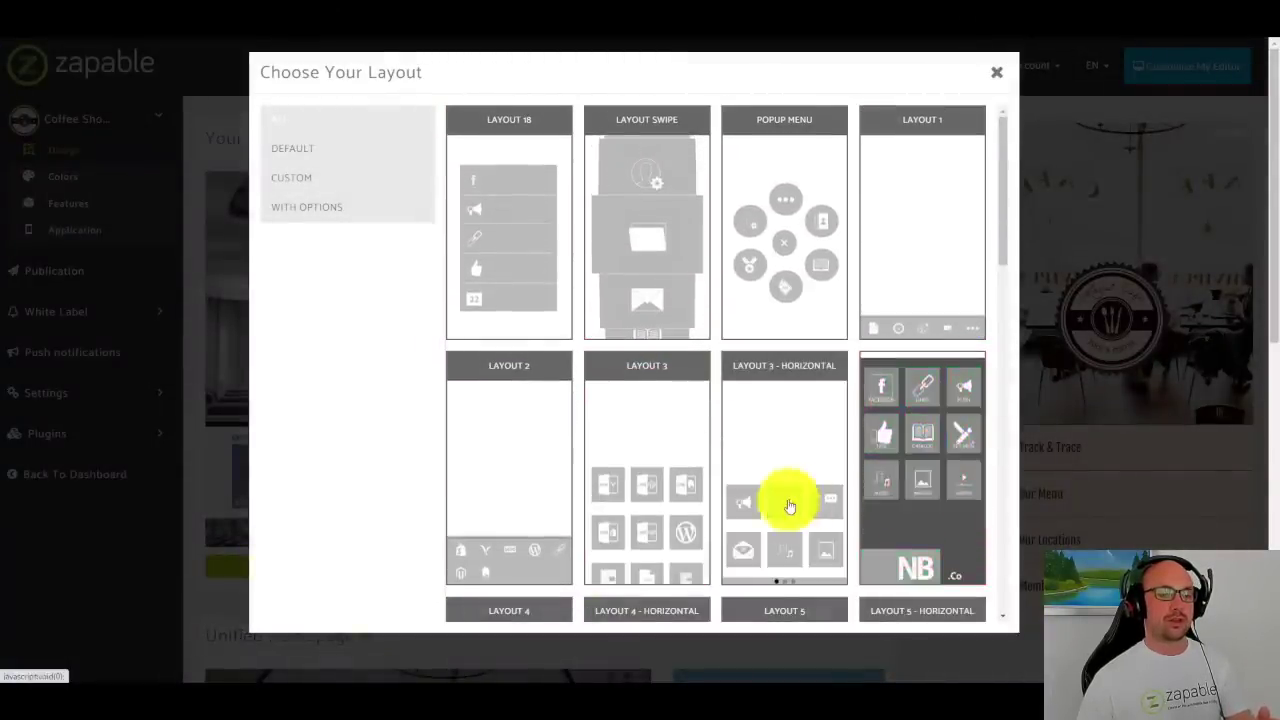
scroll(490, 495, "down", 2)
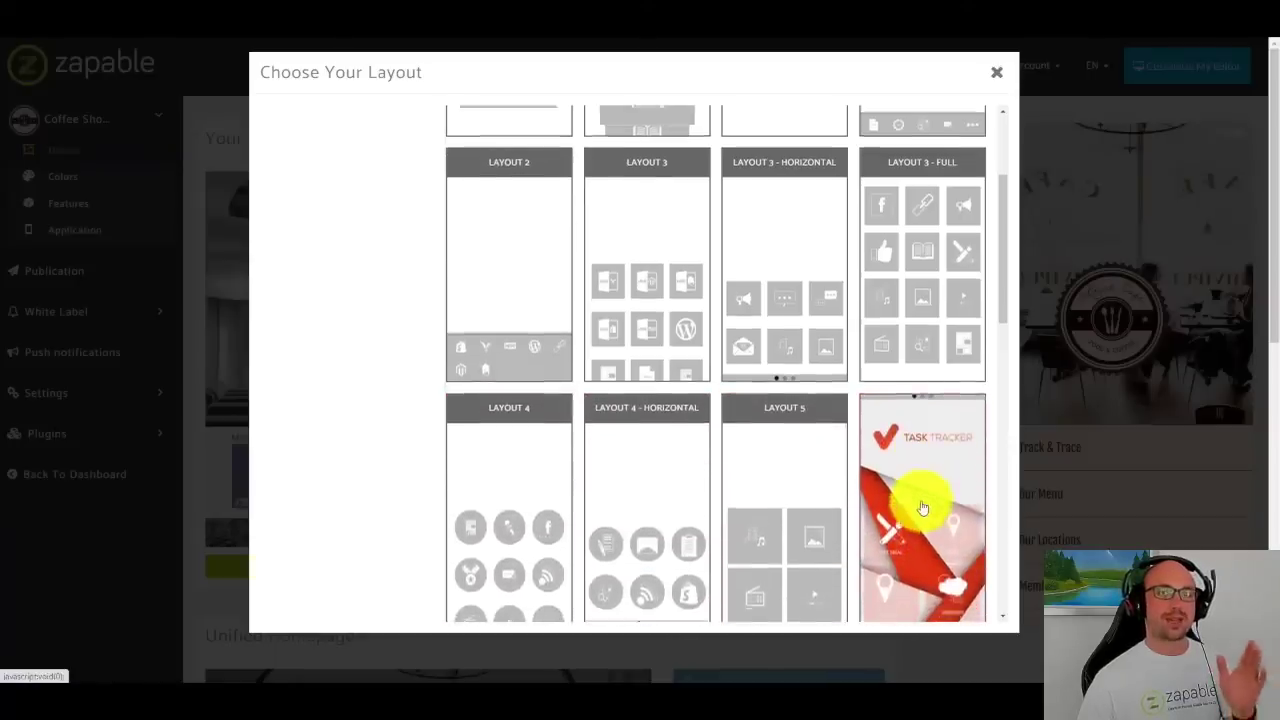
scroll(915, 520, "down", 2)
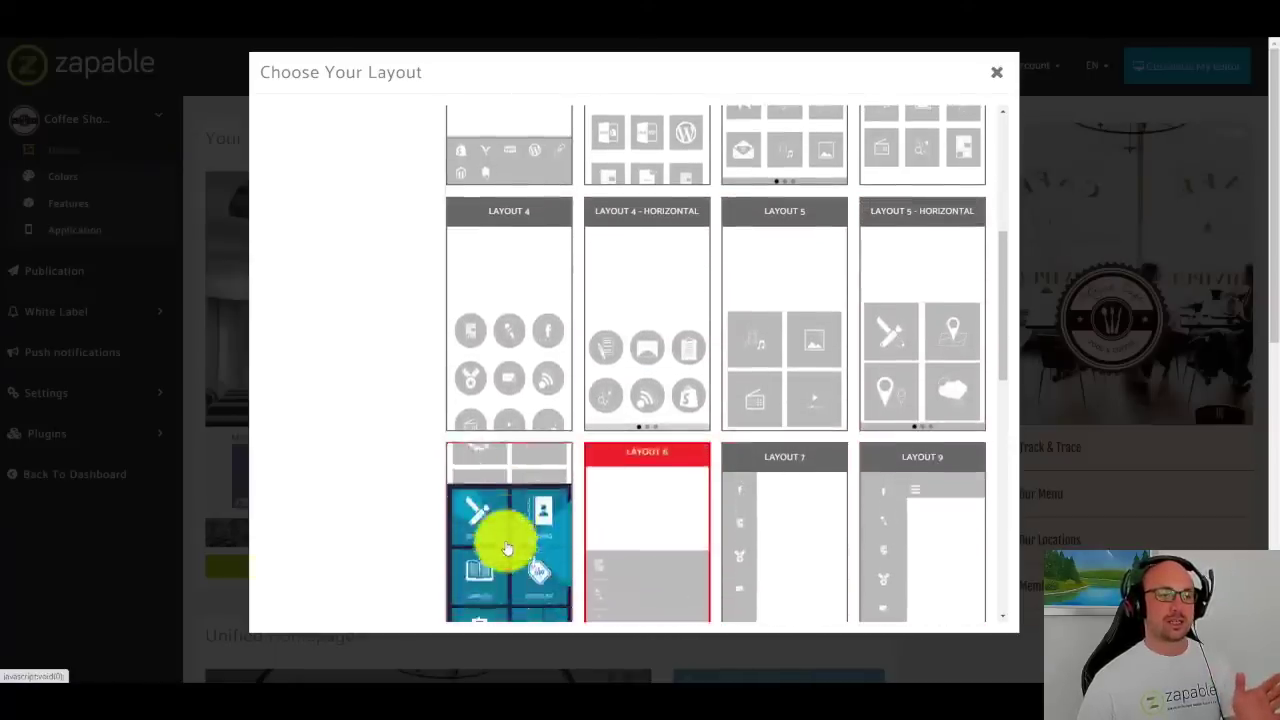
scroll(505, 530, "down", 2)
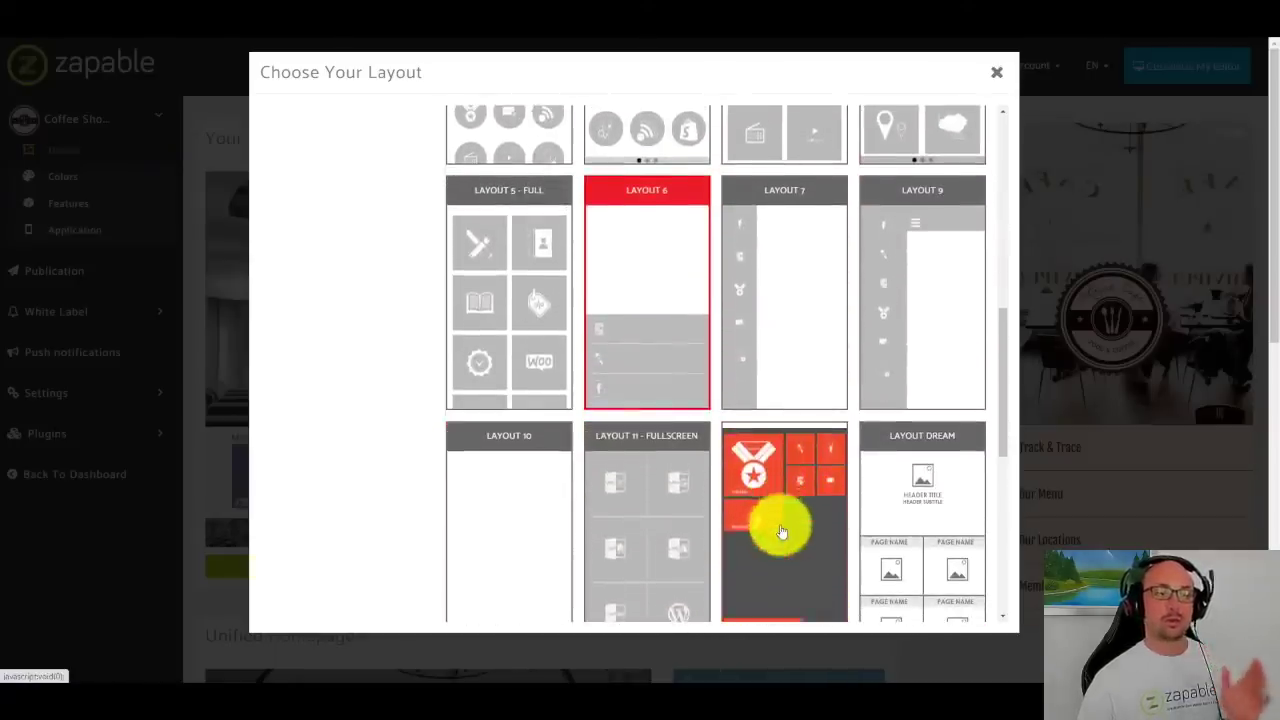
scroll(925, 528, "down", 2)
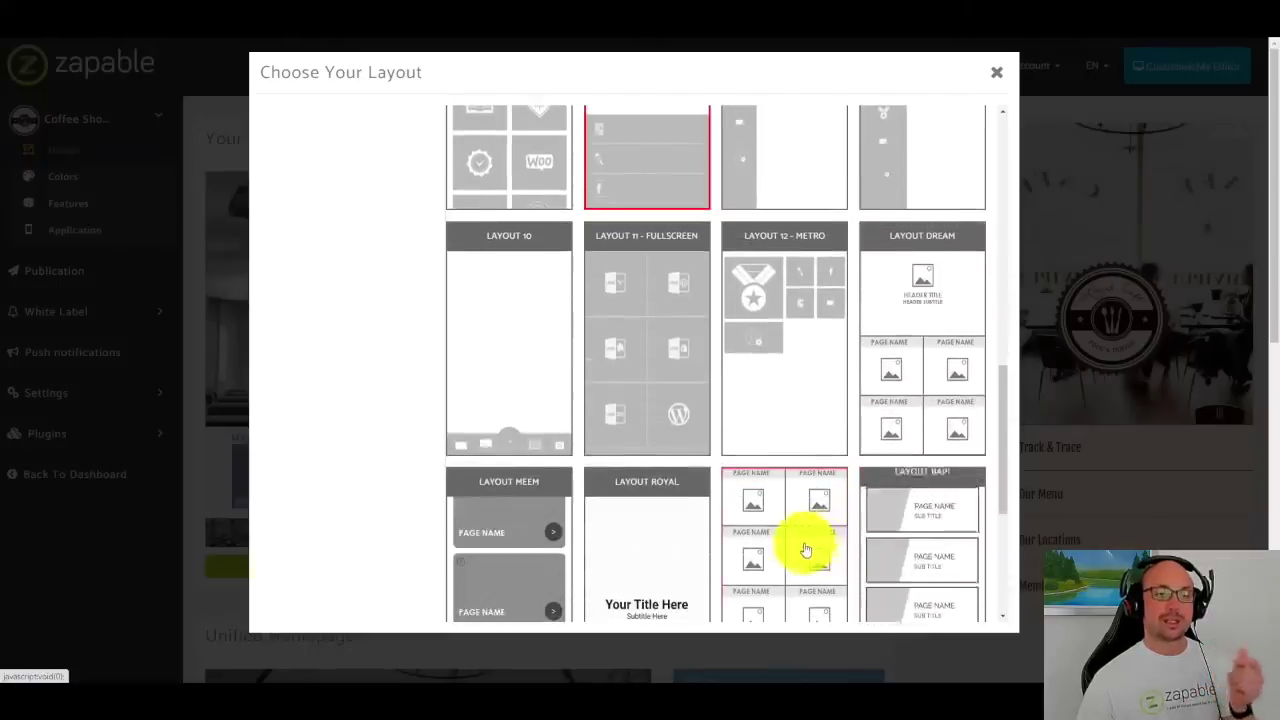
scroll(586, 545, "down", 2)
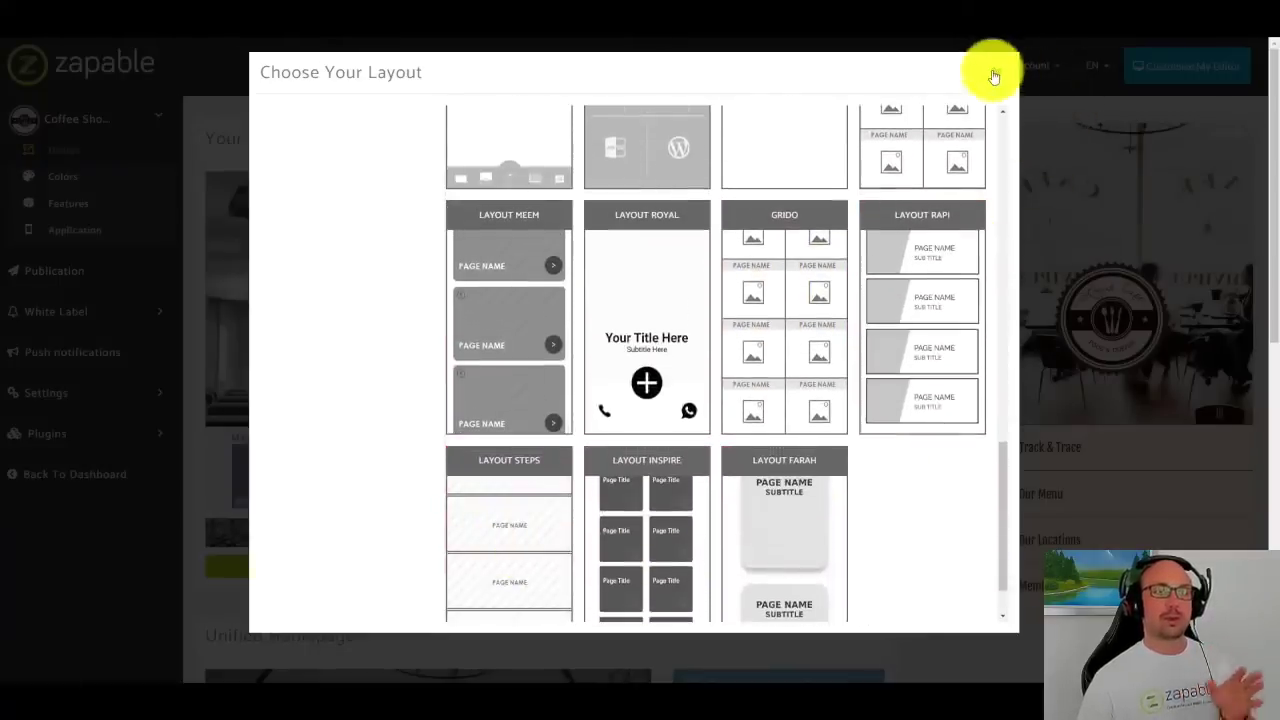
left_click(995, 71)
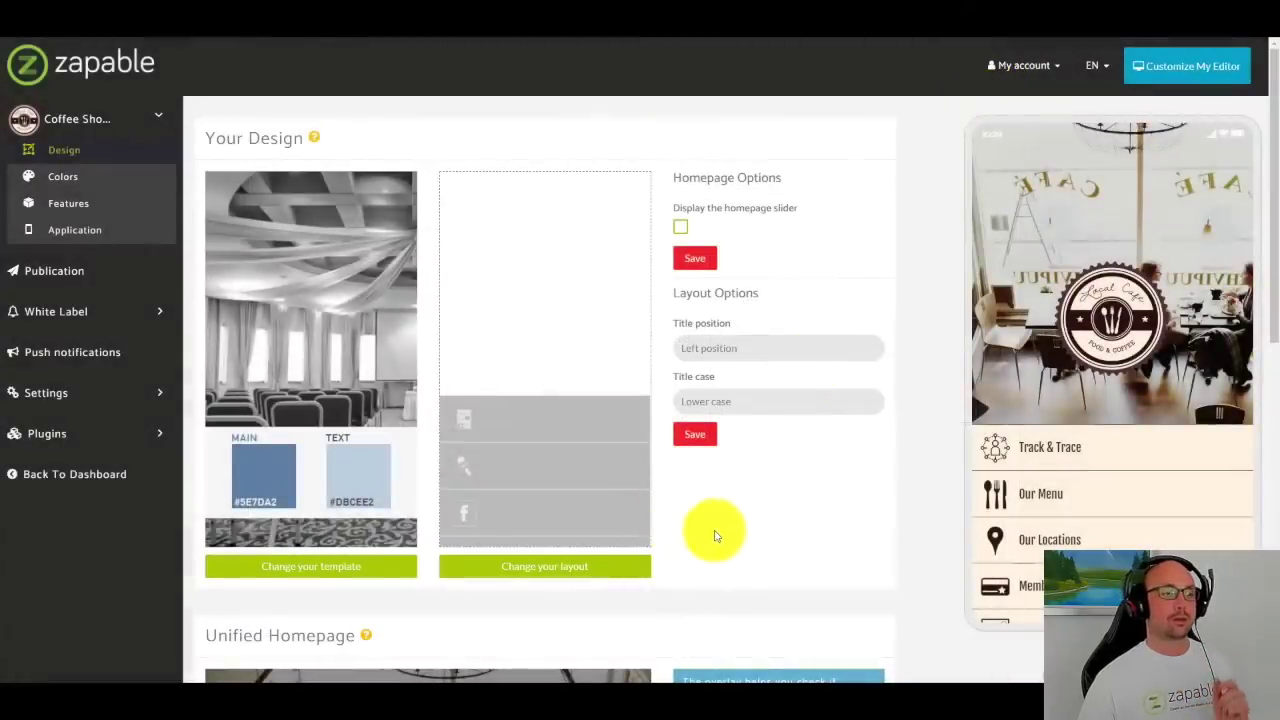
Step: Try red, blue and yellow homepage text colours, settle on black, then open the Features list
left_click(85, 182)
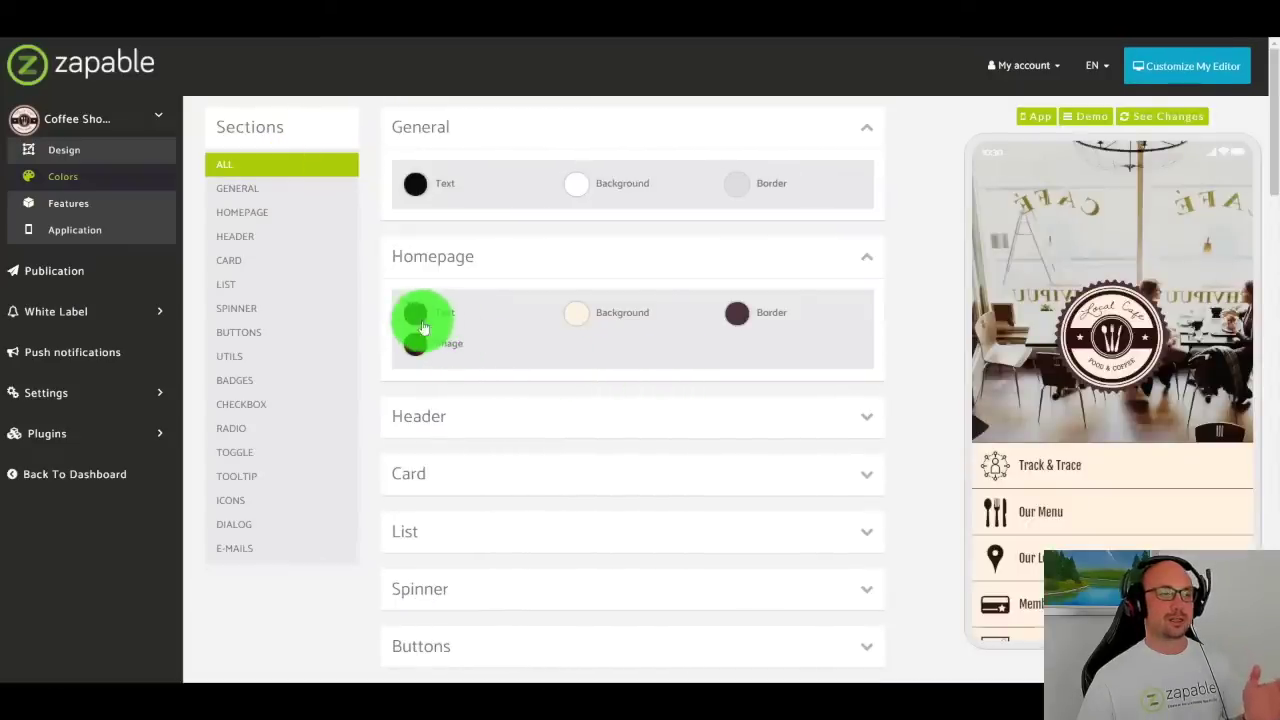
left_click(416, 314)
left_click_drag(449, 371, 499, 345)
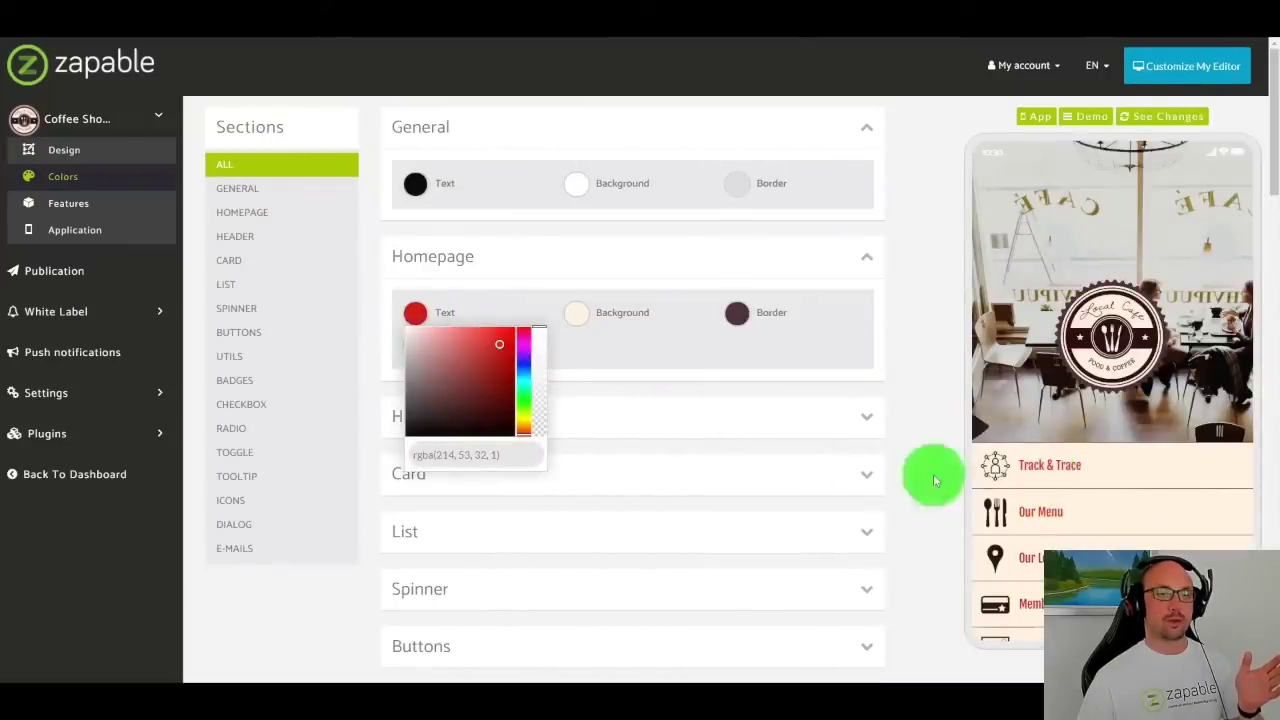
left_click(525, 366)
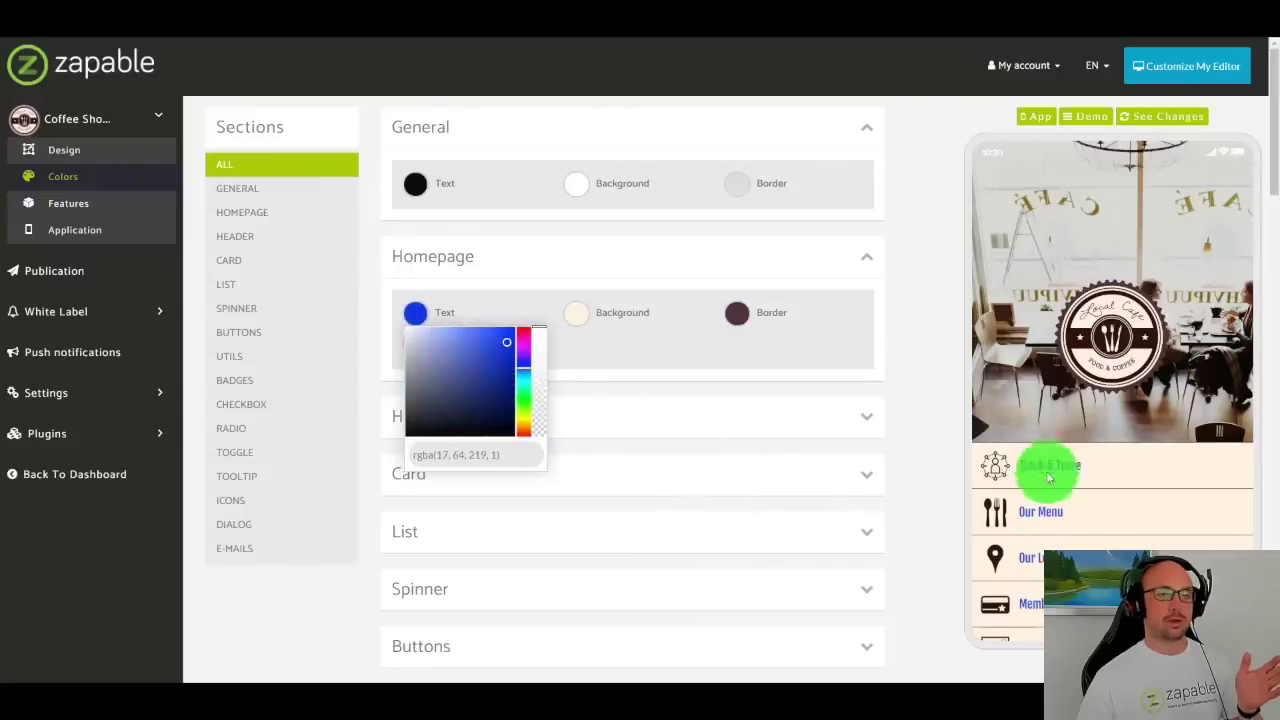
left_click_drag(529, 363, 536, 325)
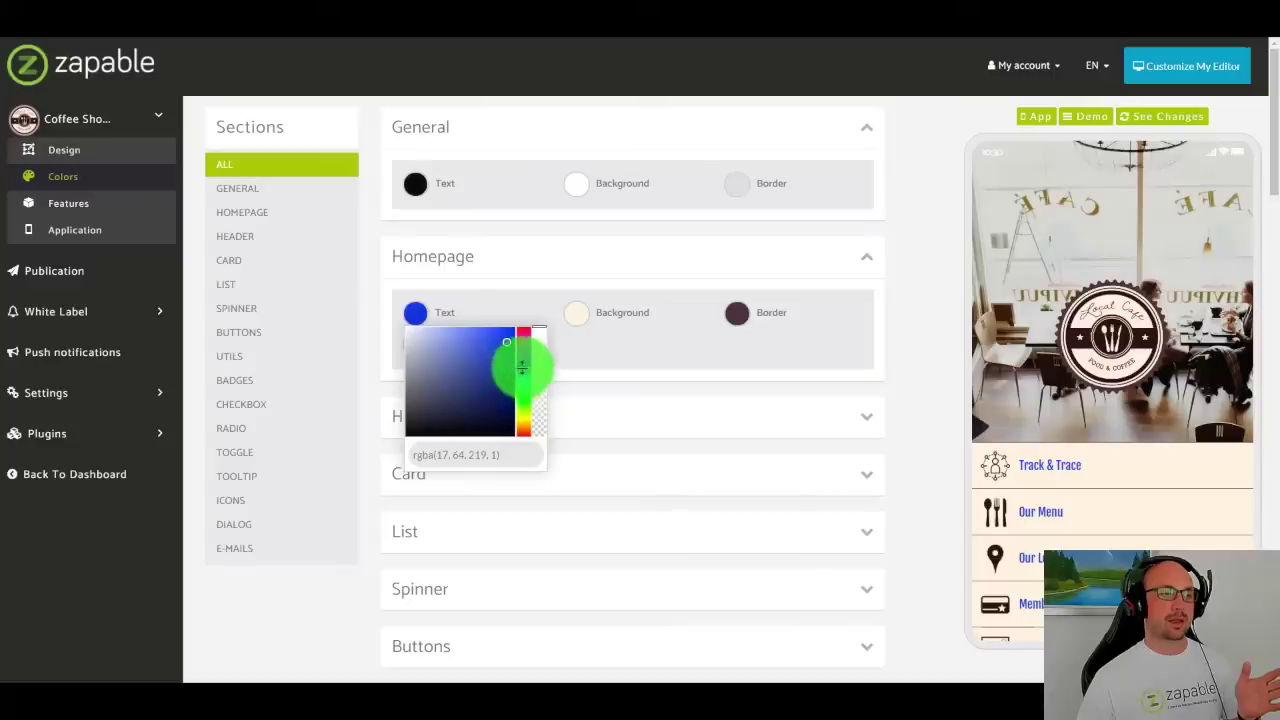
left_click(520, 417)
left_click_drag(488, 372, 481, 448)
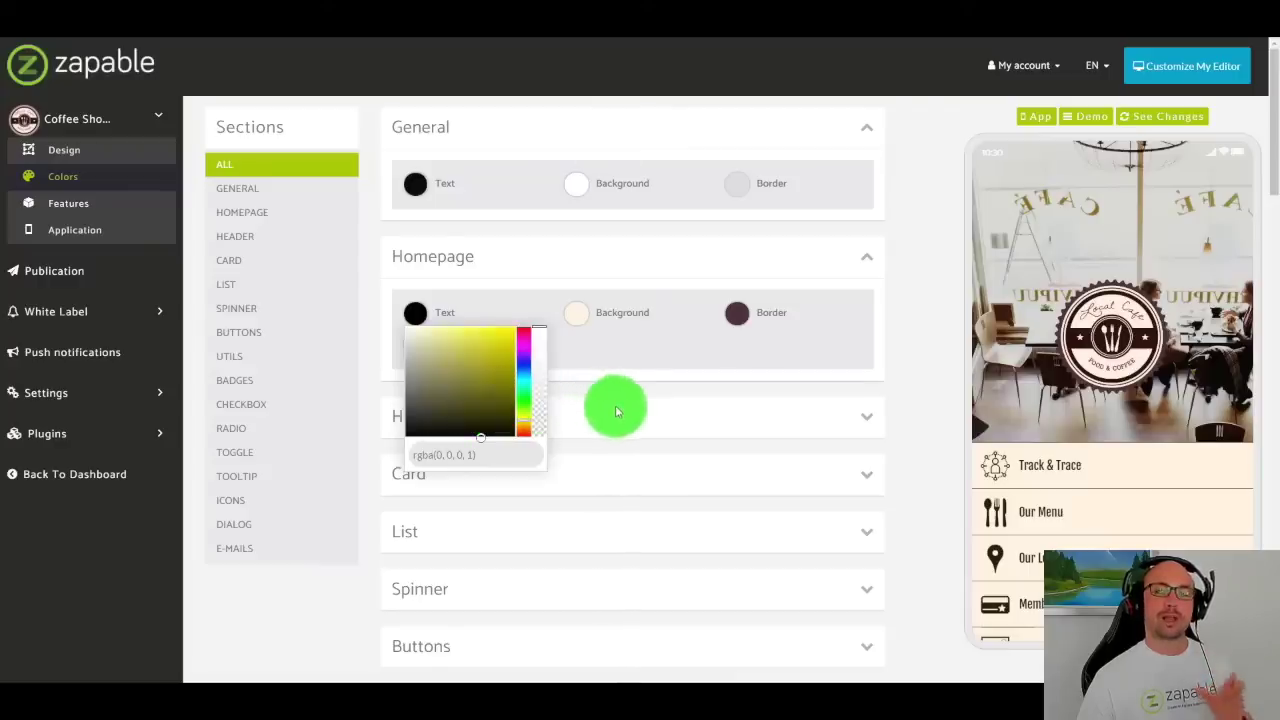
left_click(653, 388)
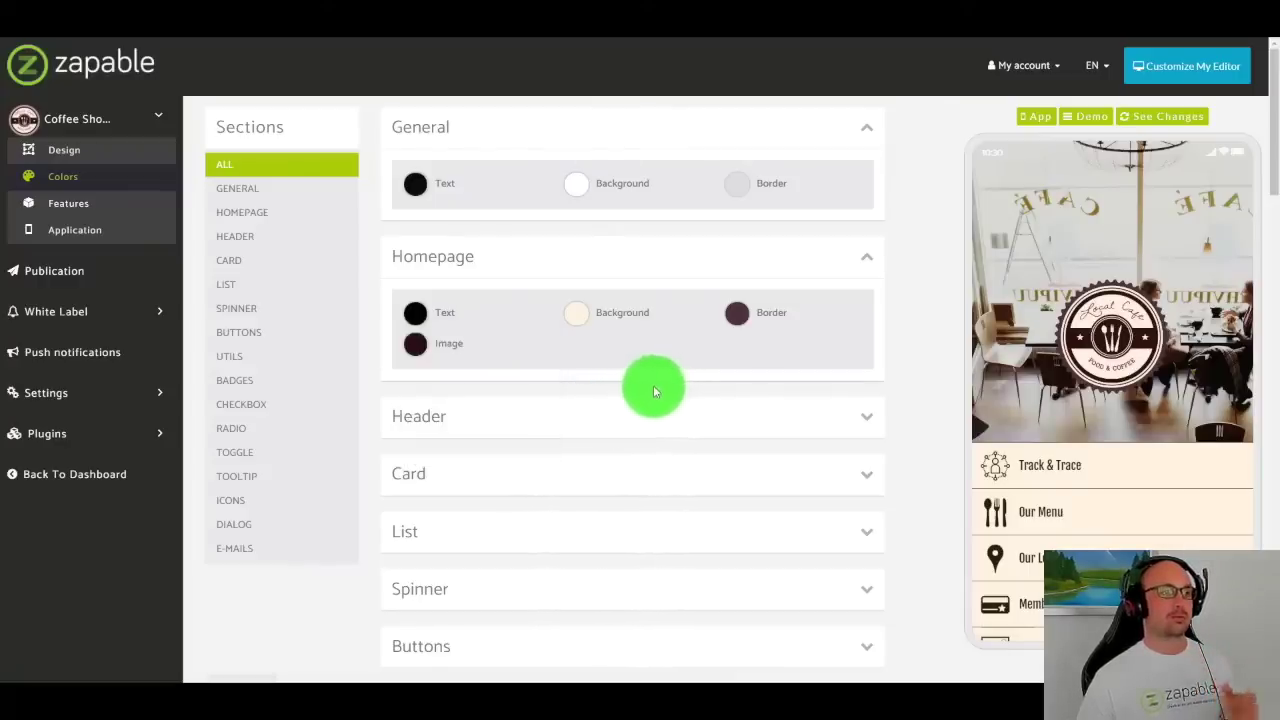
left_click(88, 204)
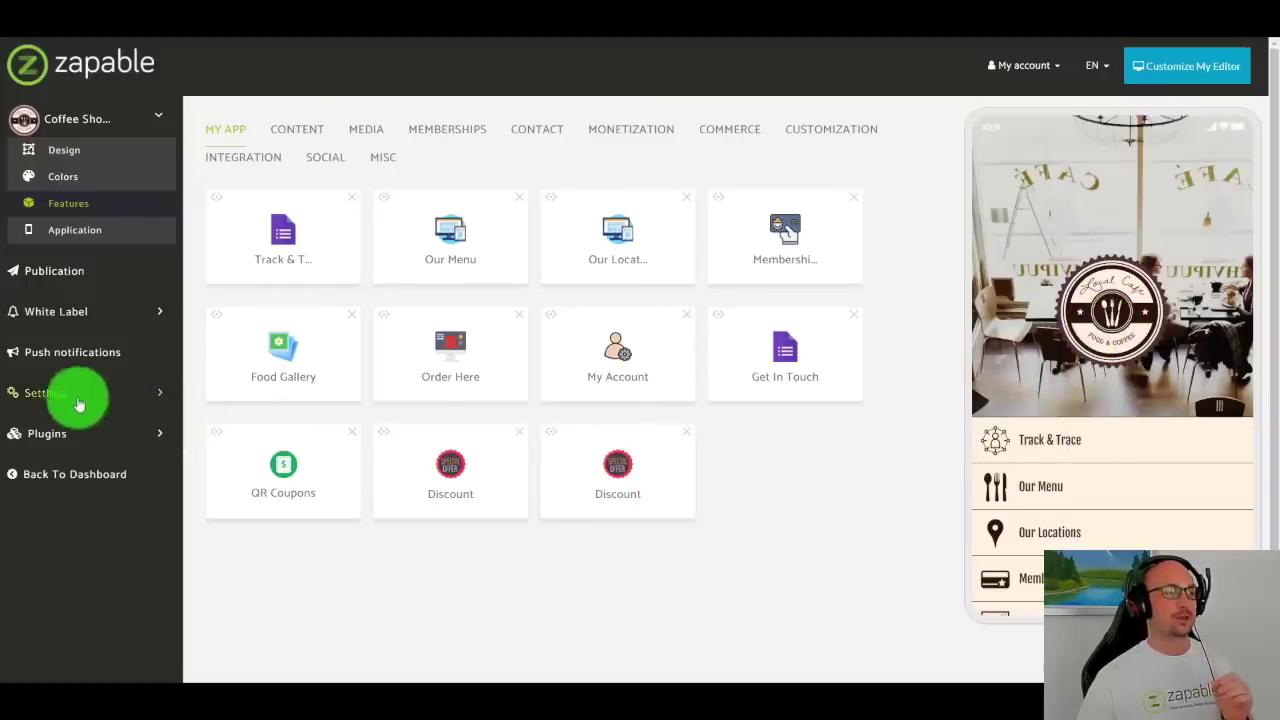
Step: Open the PWA Creator plugin from the Plugins list in the sidebar
left_click(46, 438)
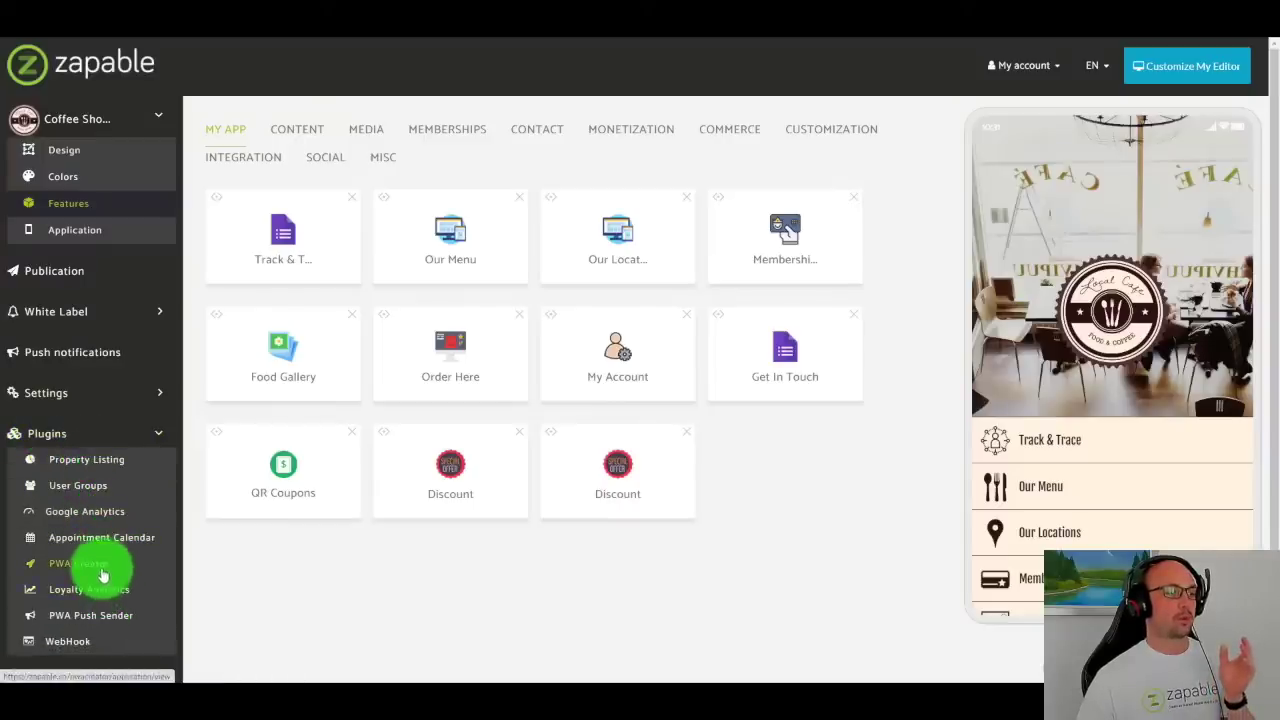
left_click(104, 568)
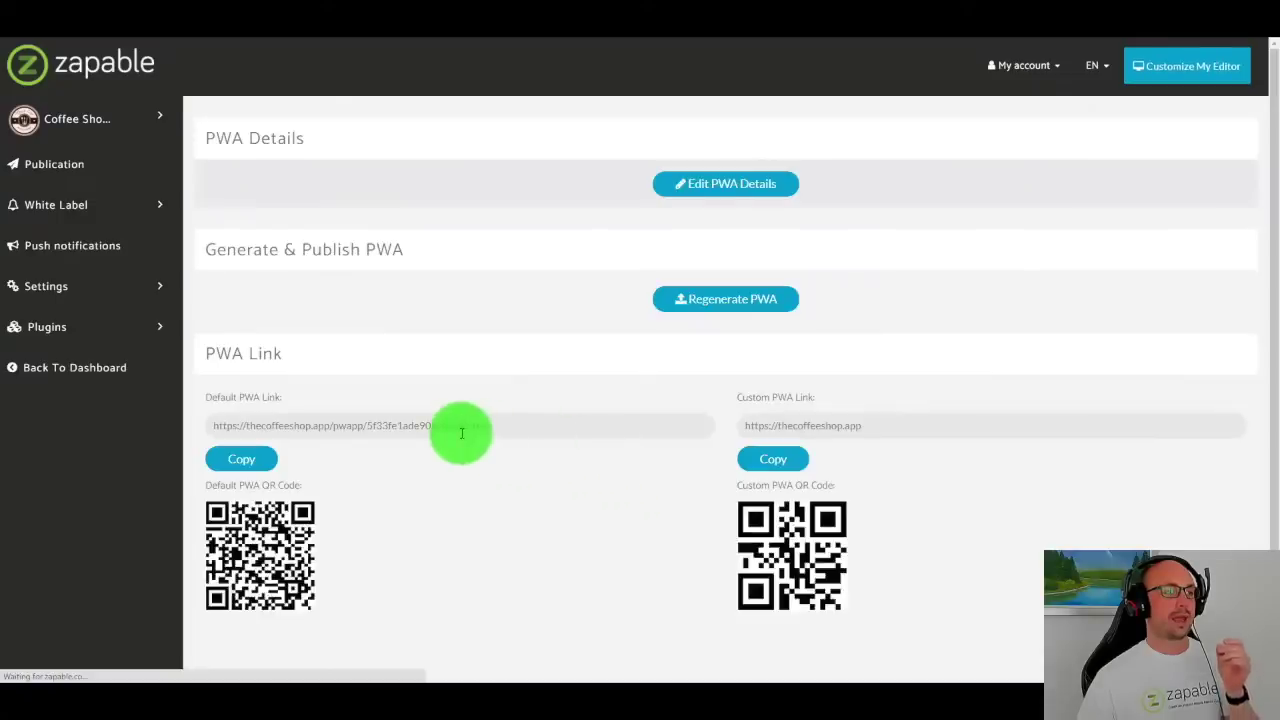
scroll(290, 445, "down", 1)
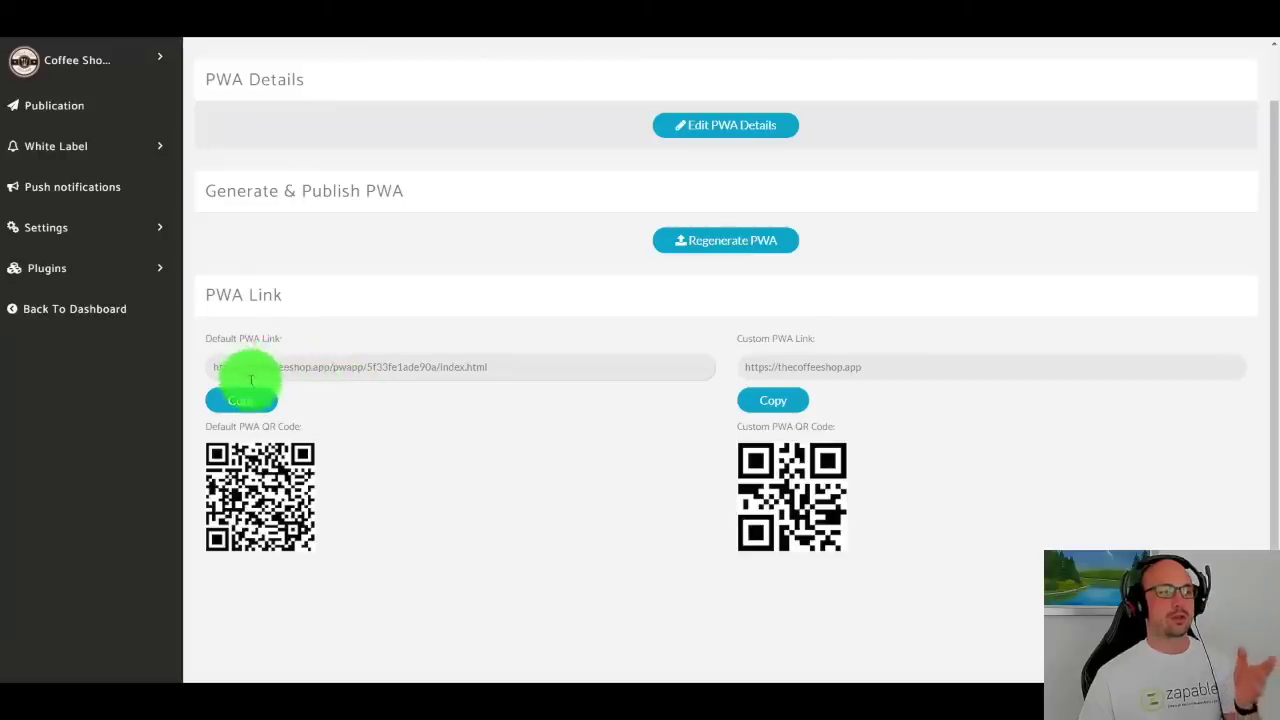
double_click(322, 367)
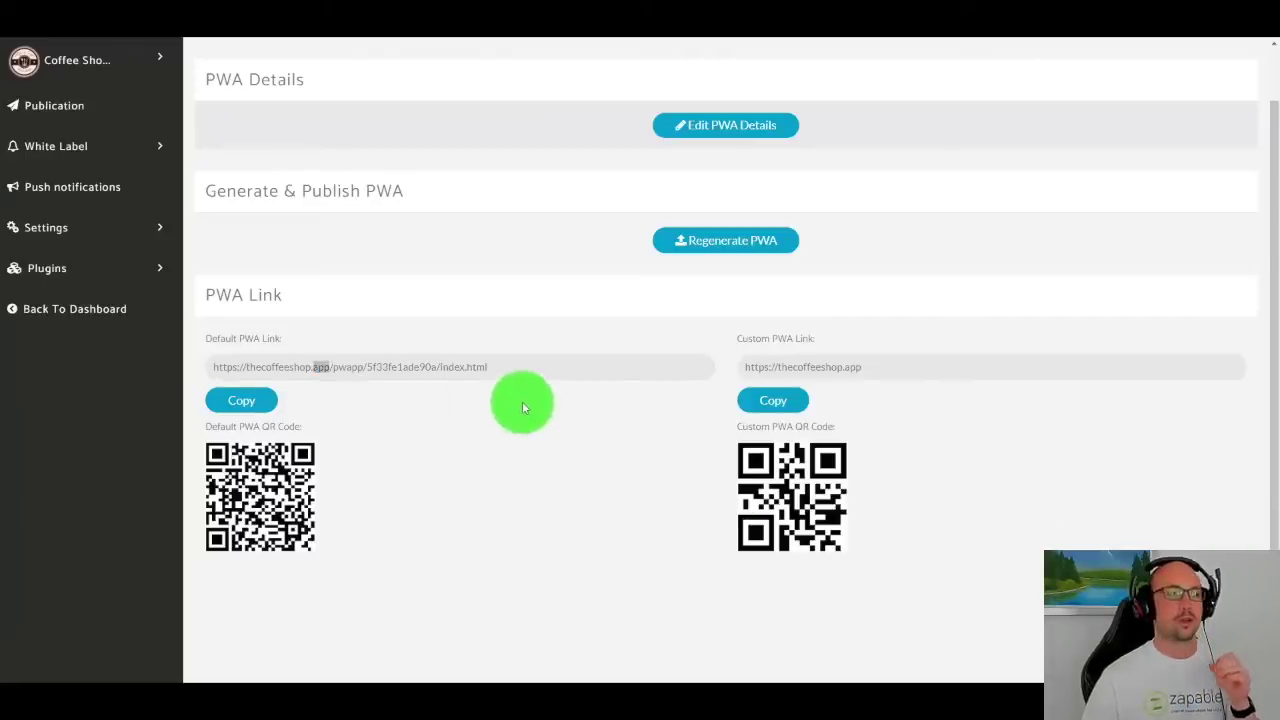
scroll(522, 401, "up", 2)
left_click(85, 120)
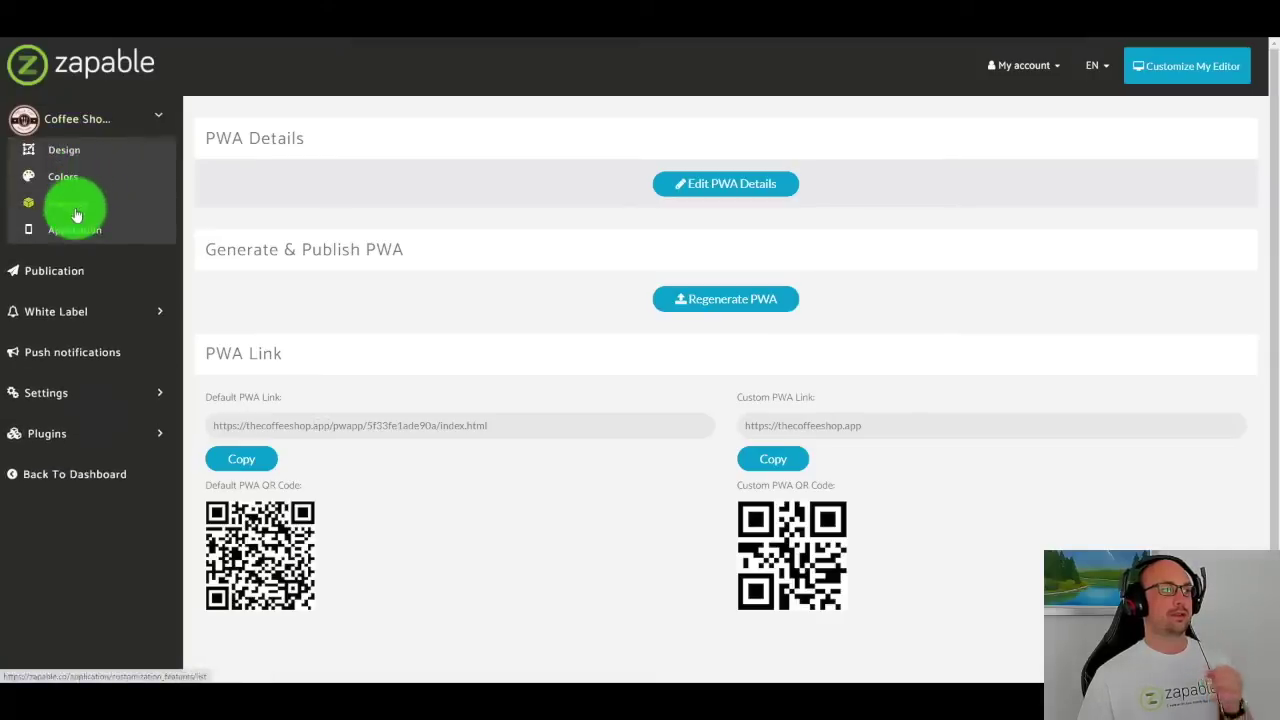
Step: Preview the Track & Trace page, then open the Track & Trace feature for editing
left_click(76, 214)
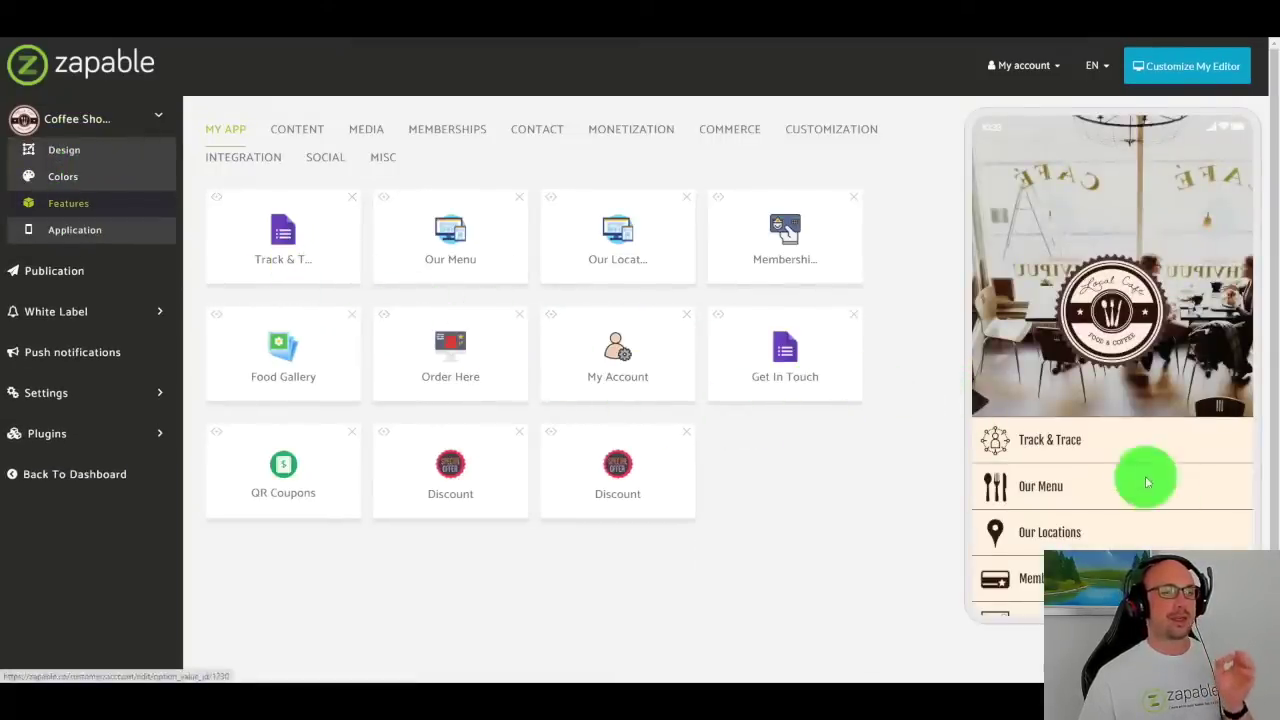
left_click(1049, 441)
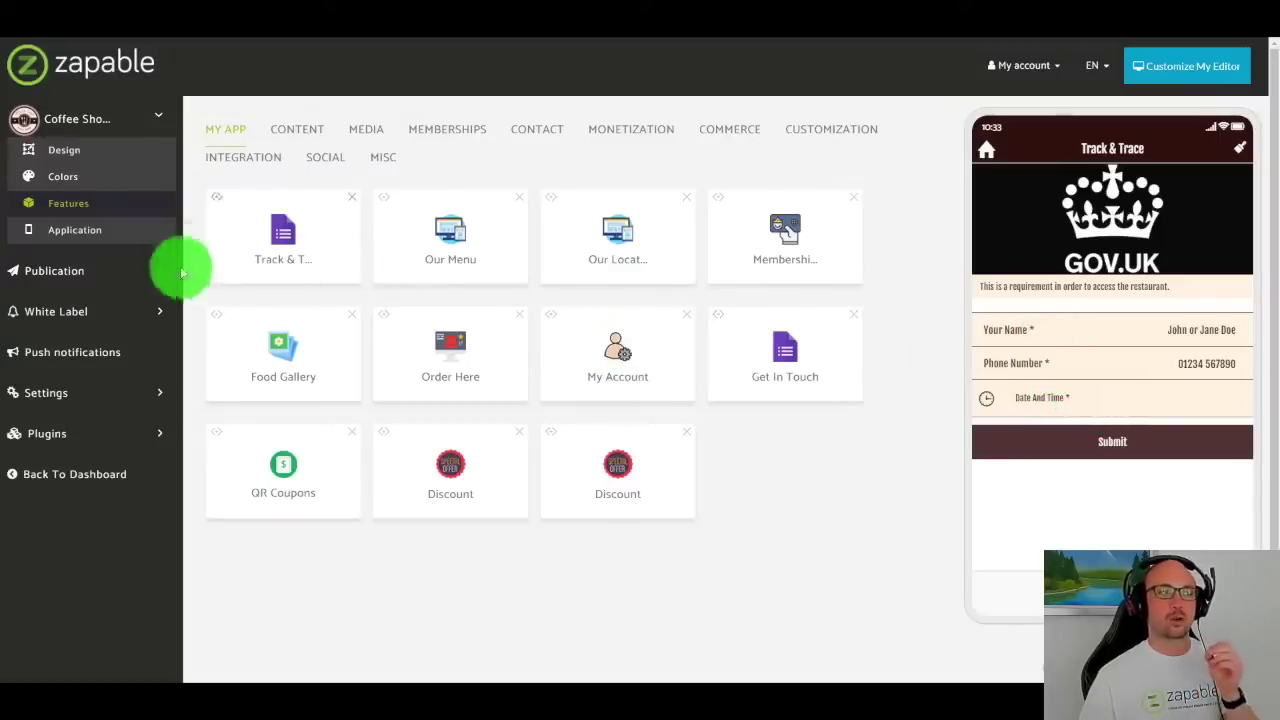
left_click(285, 236)
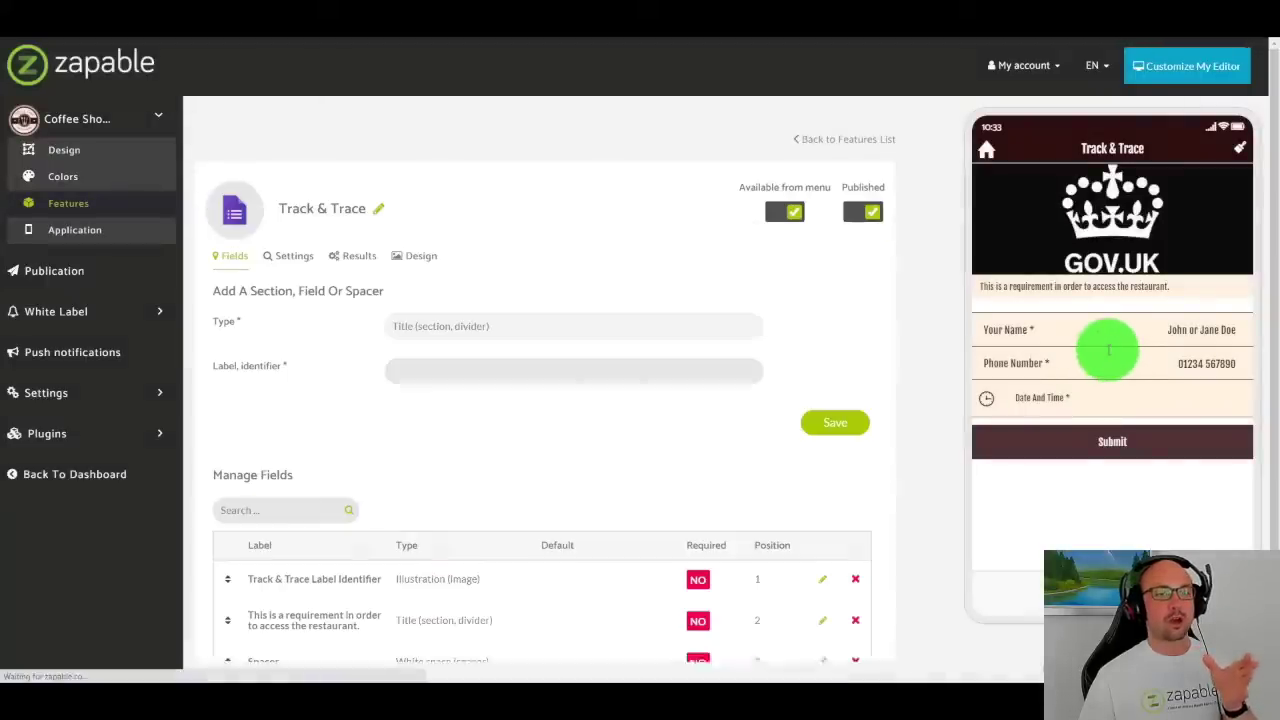
scroll(678, 387, "down", 3)
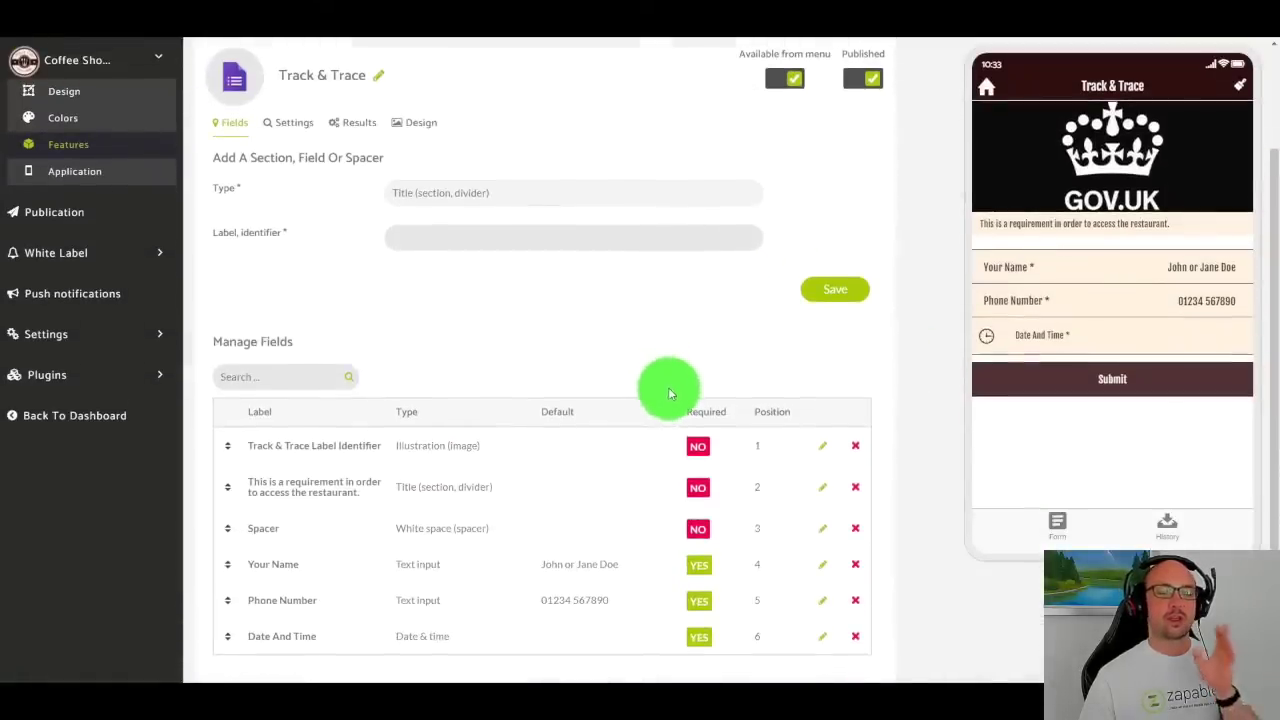
scroll(520, 350, "up", 2)
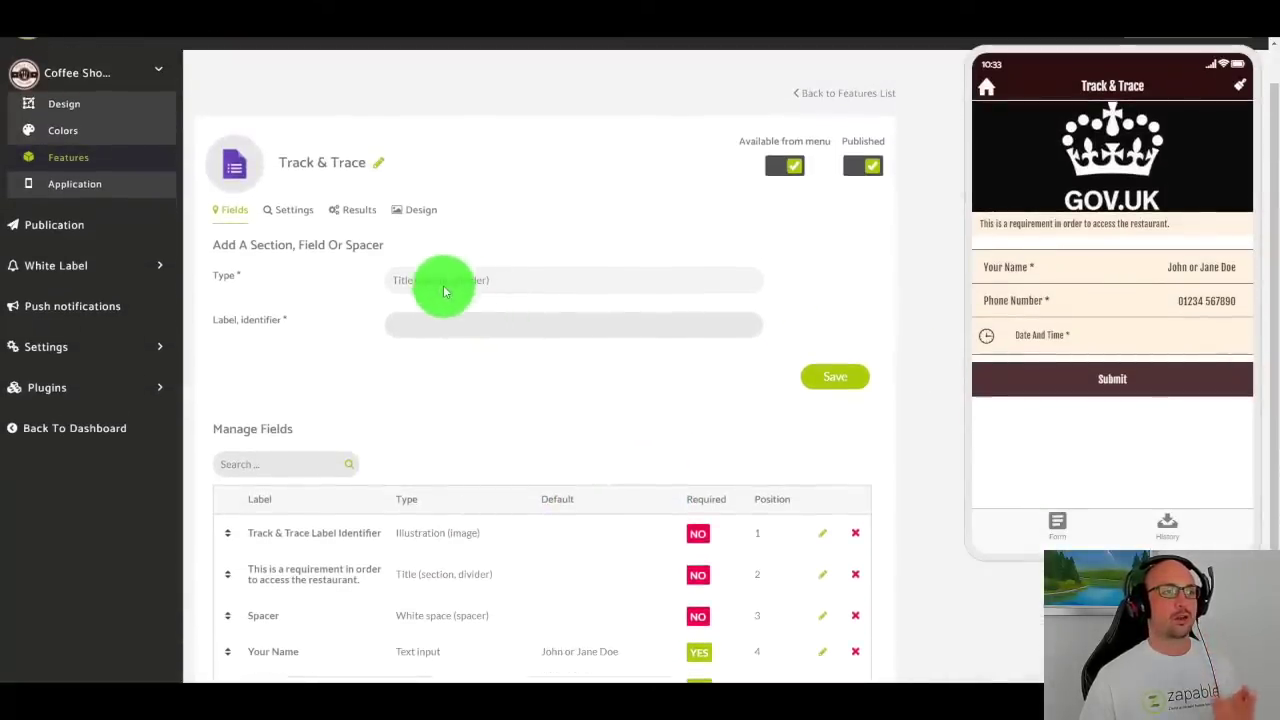
Step: Set the new field's type to Illustration (image) and try picking a 1000 x 400 image
left_click(443, 284)
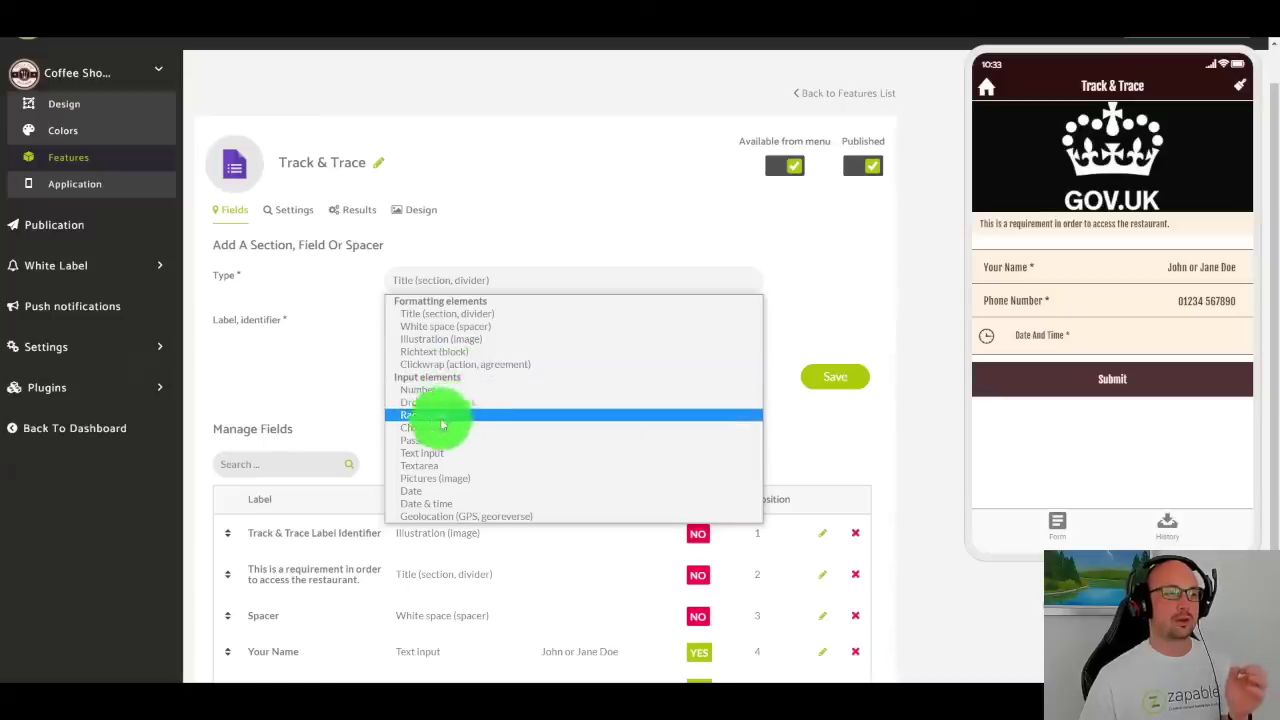
left_click(287, 361)
scroll(500, 363, "down", 3)
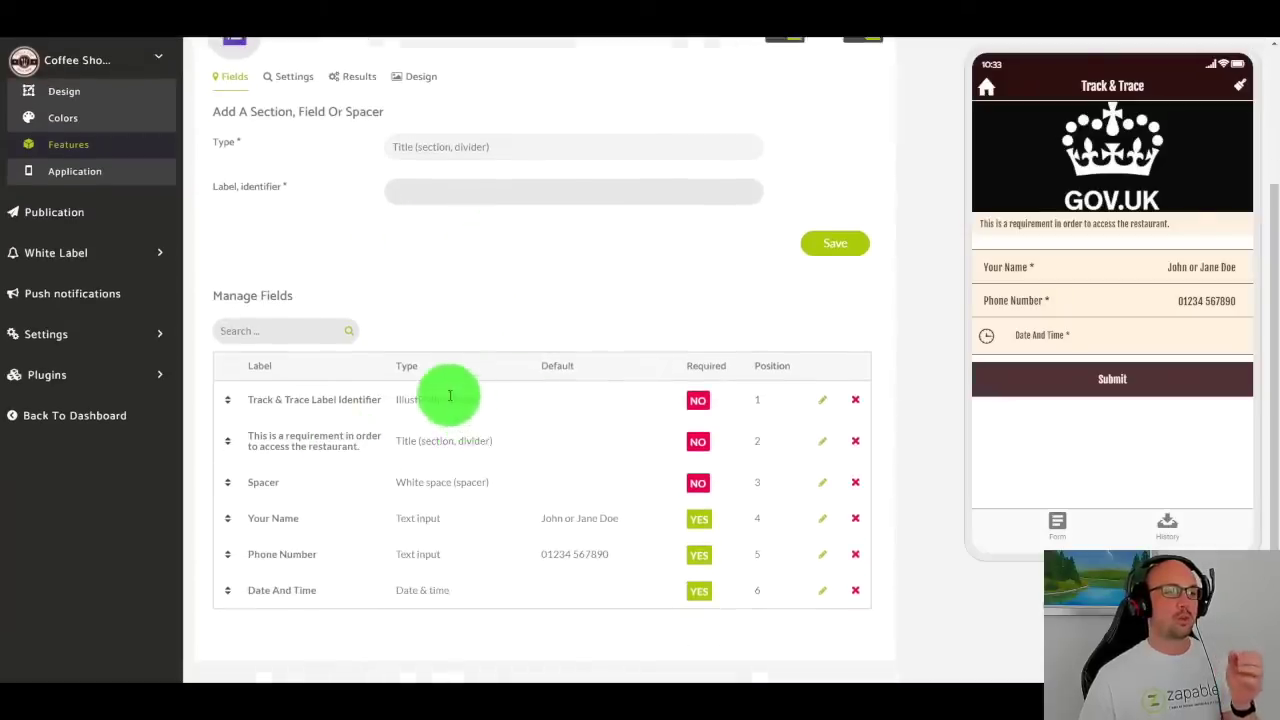
left_click_drag(491, 399, 396, 399)
scroll(600, 380, "up", 1)
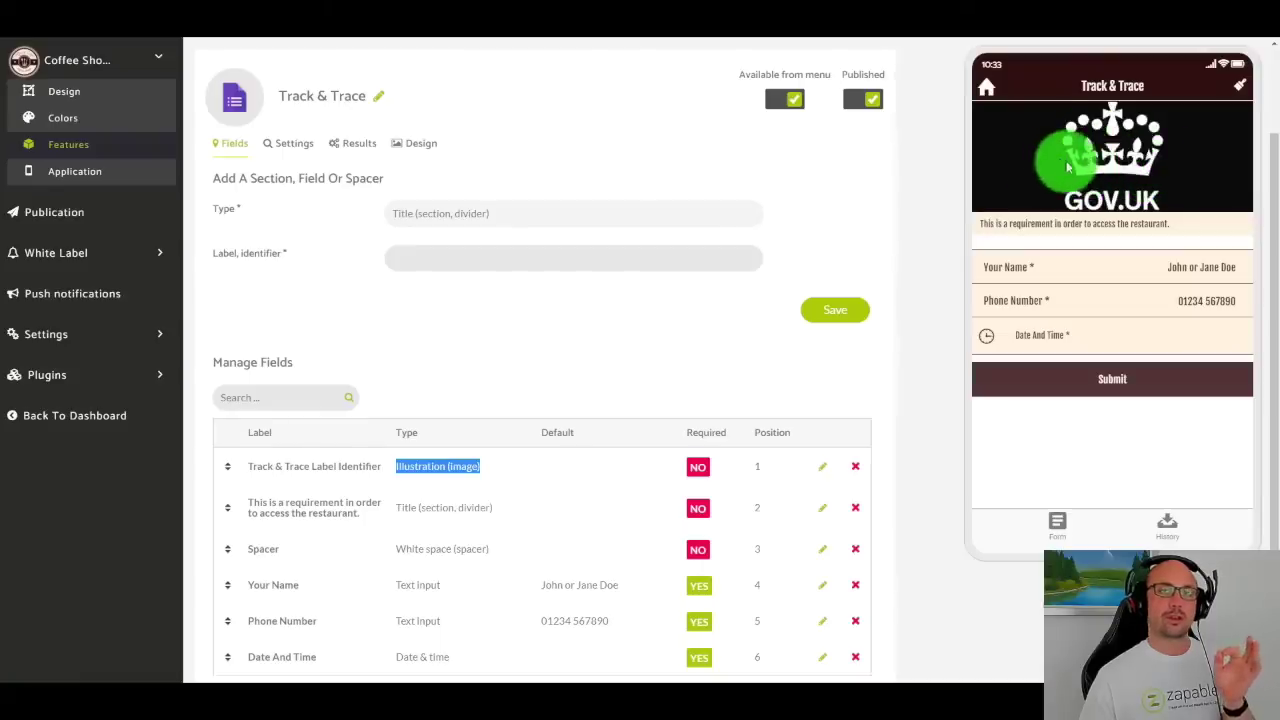
left_click(493, 213)
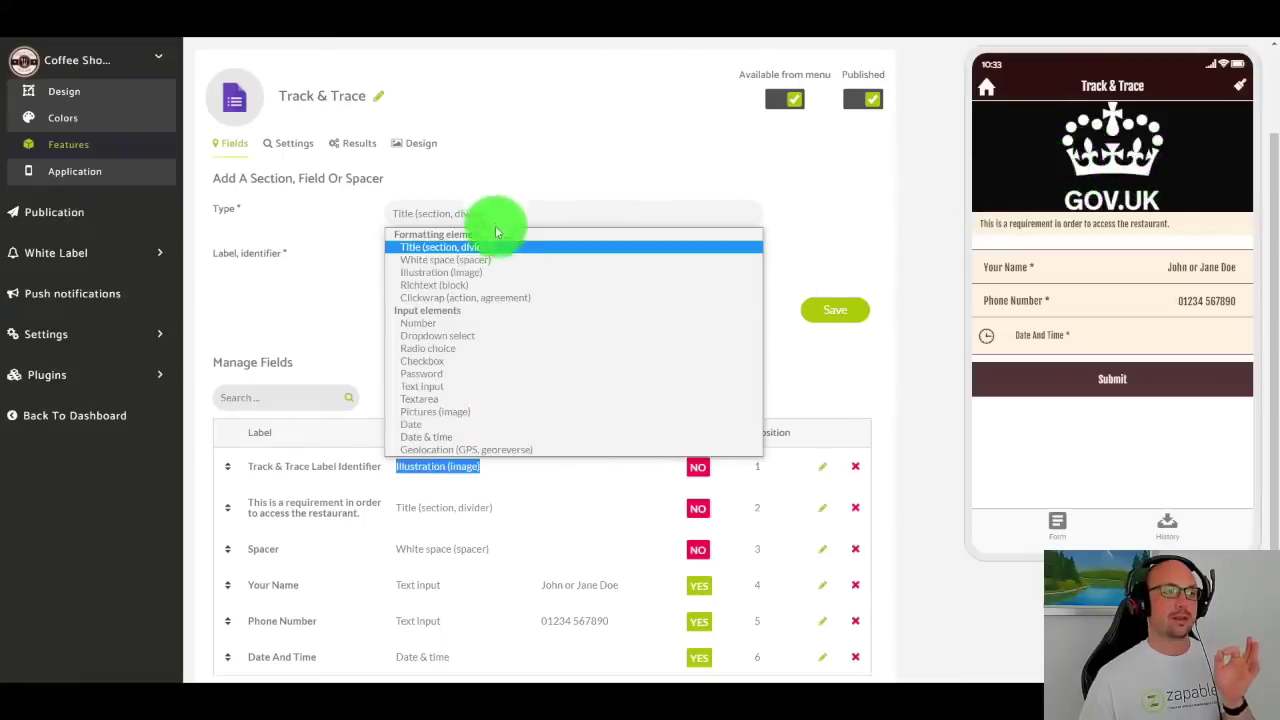
left_click(483, 272)
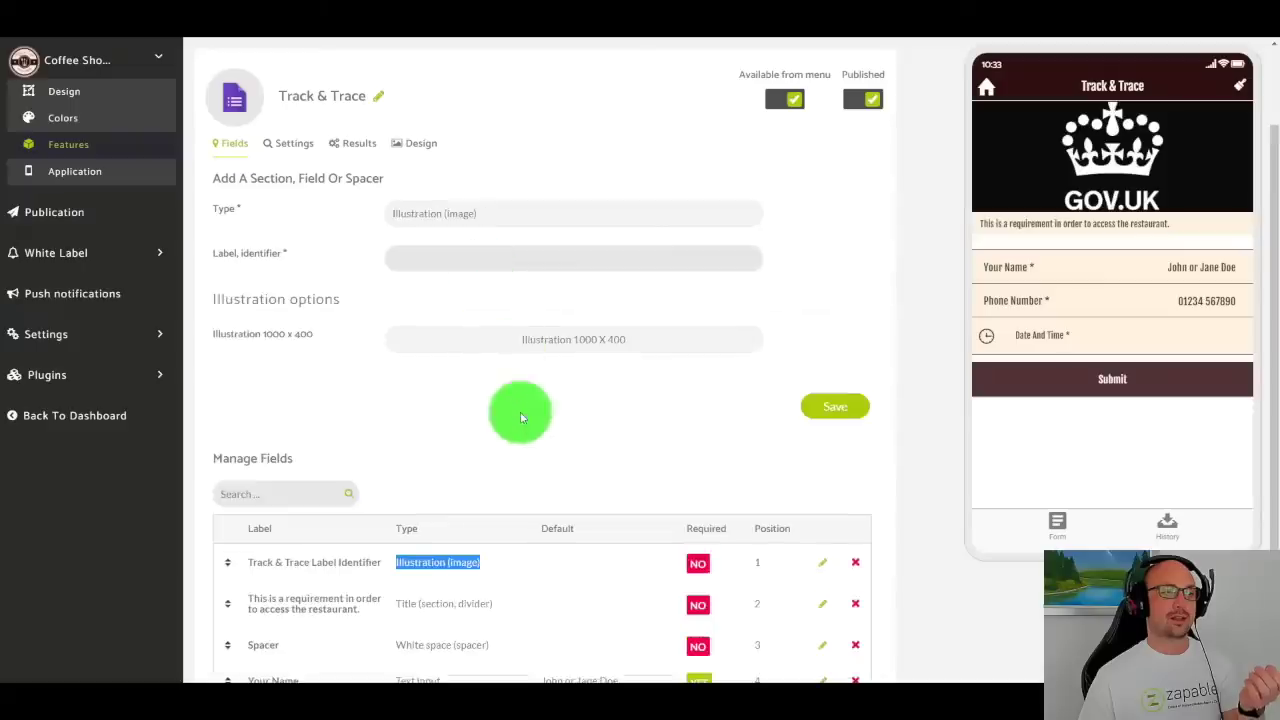
scroll(483, 400, "down", 1)
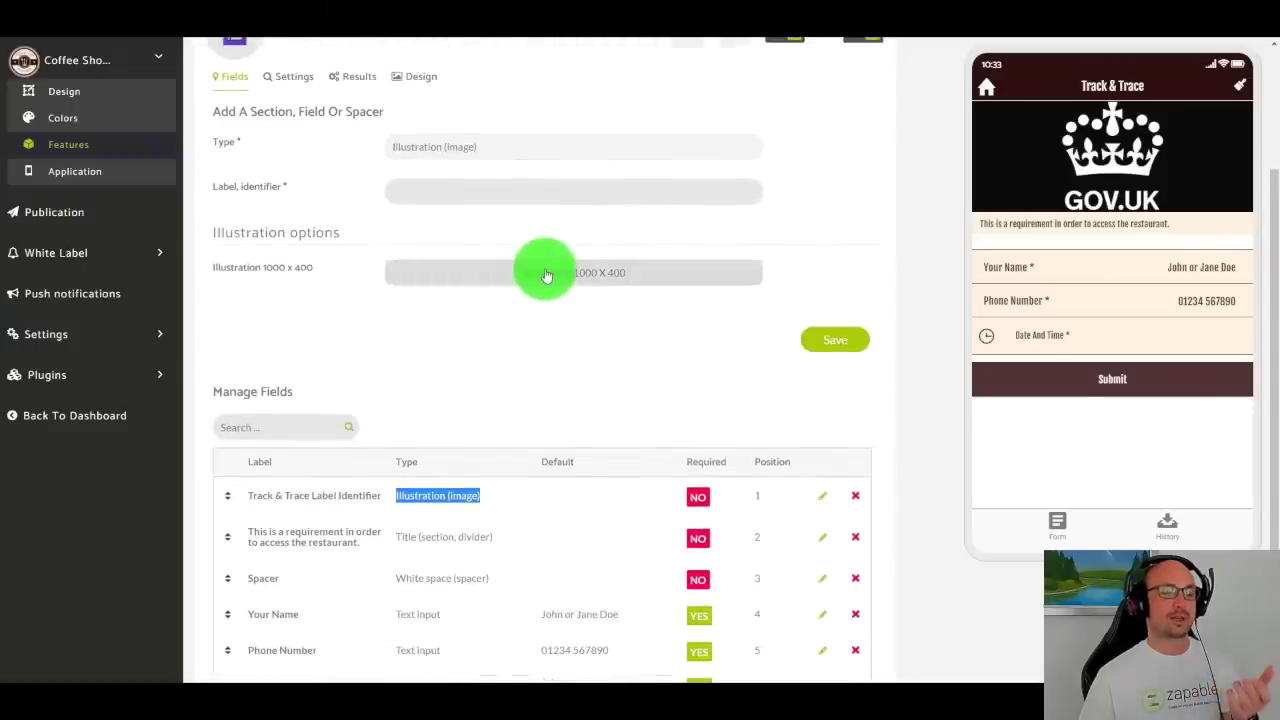
left_click(551, 281)
left_click(754, 445)
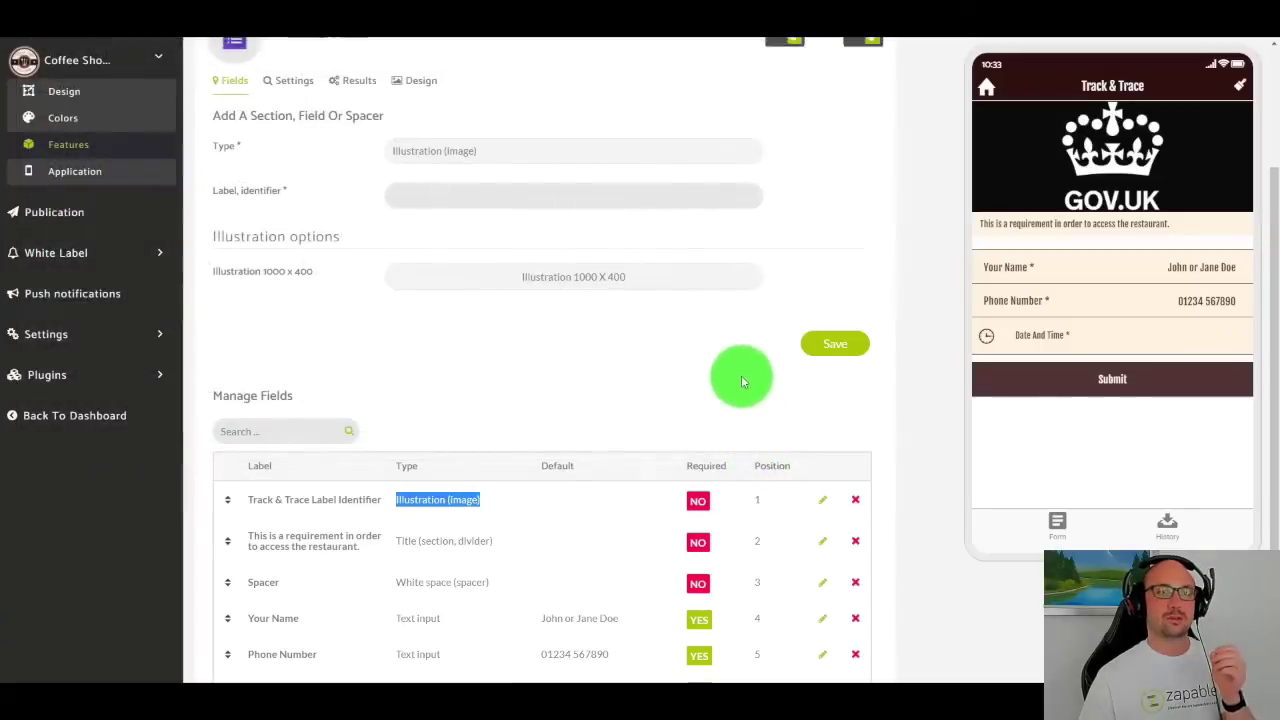
scroll(741, 375, "up", 2)
Step: Open the Our Locations page, review its YouTube embed, text, cover and address sections, and reset the preview home
left_click(812, 113)
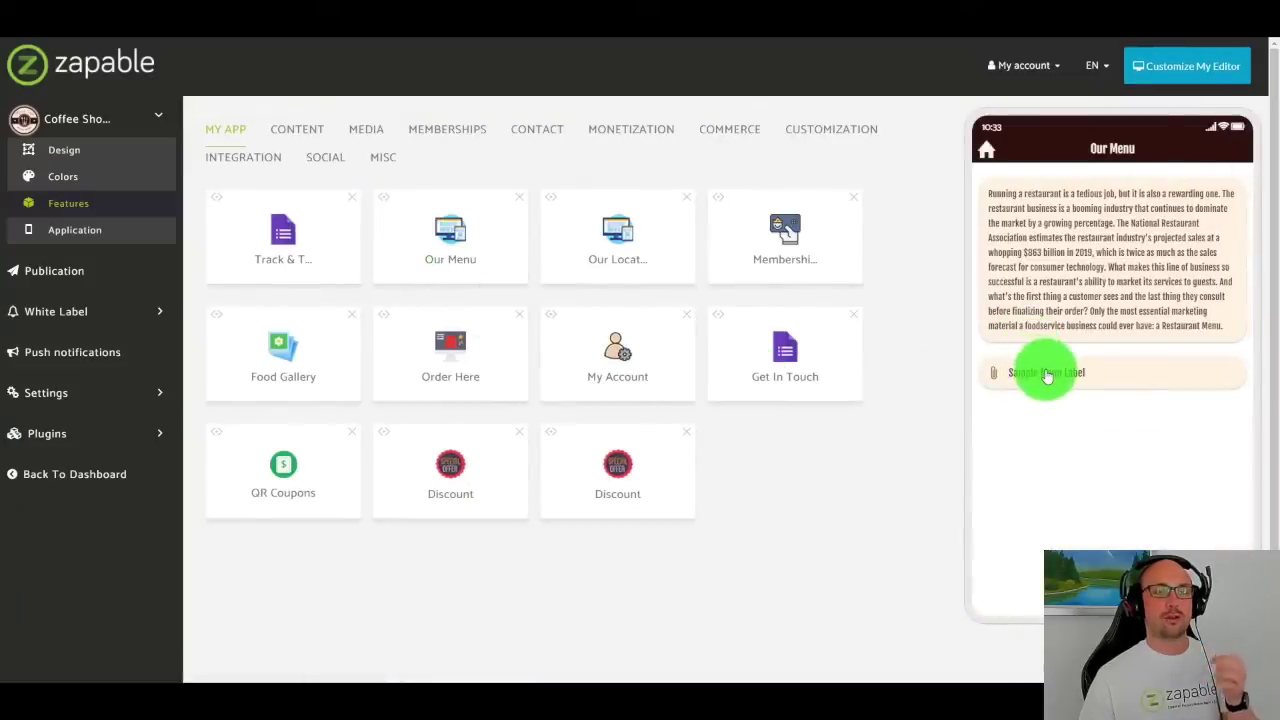
left_click(594, 251)
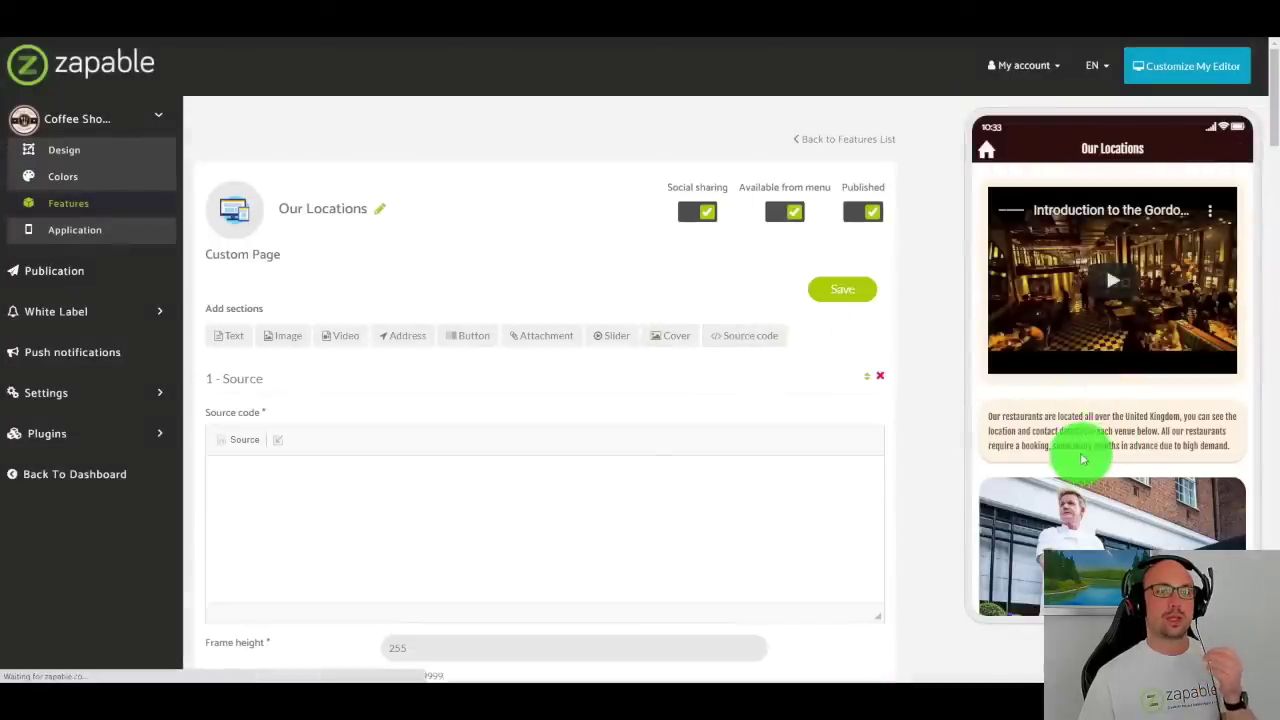
scroll(1137, 280, "down", 3)
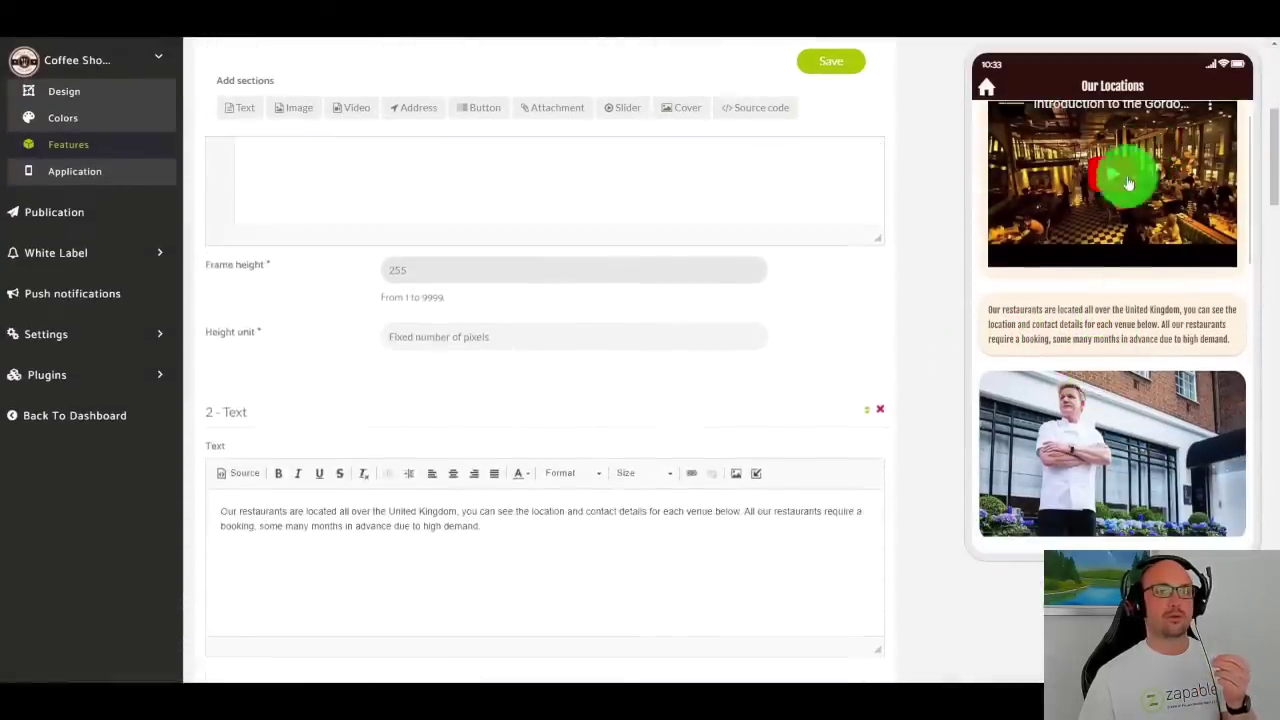
scroll(671, 337, "up", 3)
scroll(1064, 308, "down", 3)
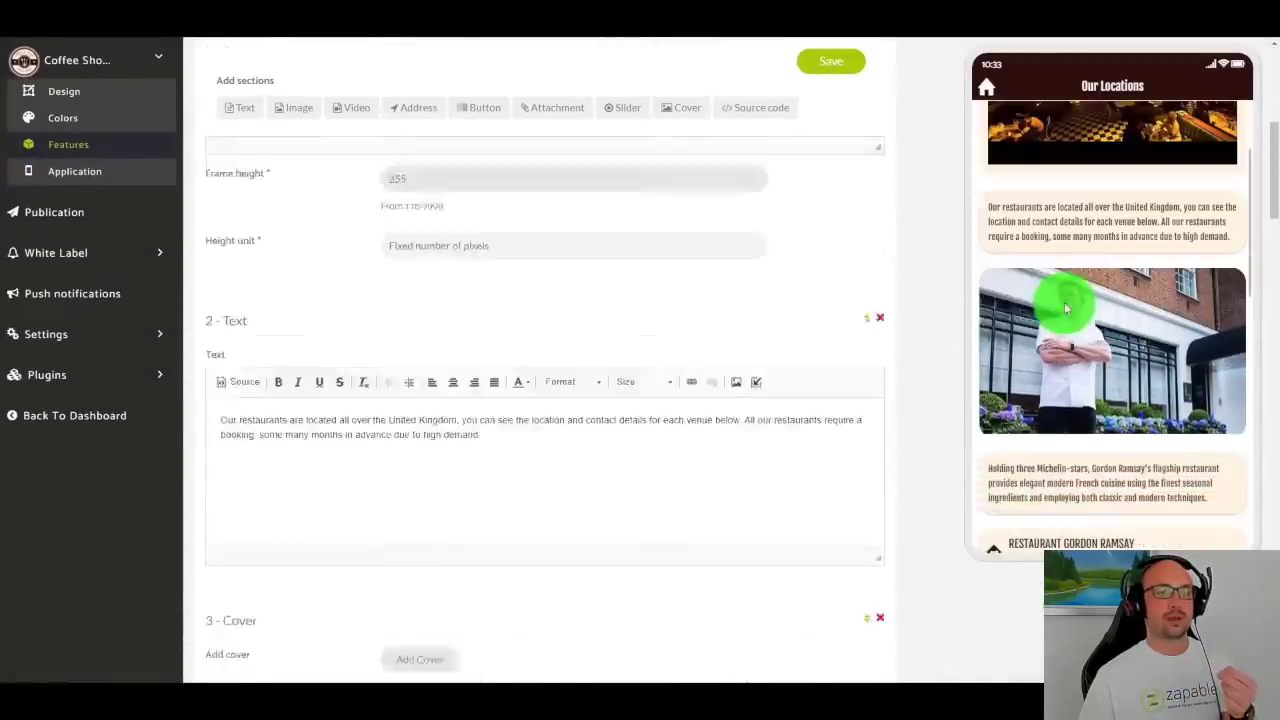
scroll(1064, 308, "down", 5)
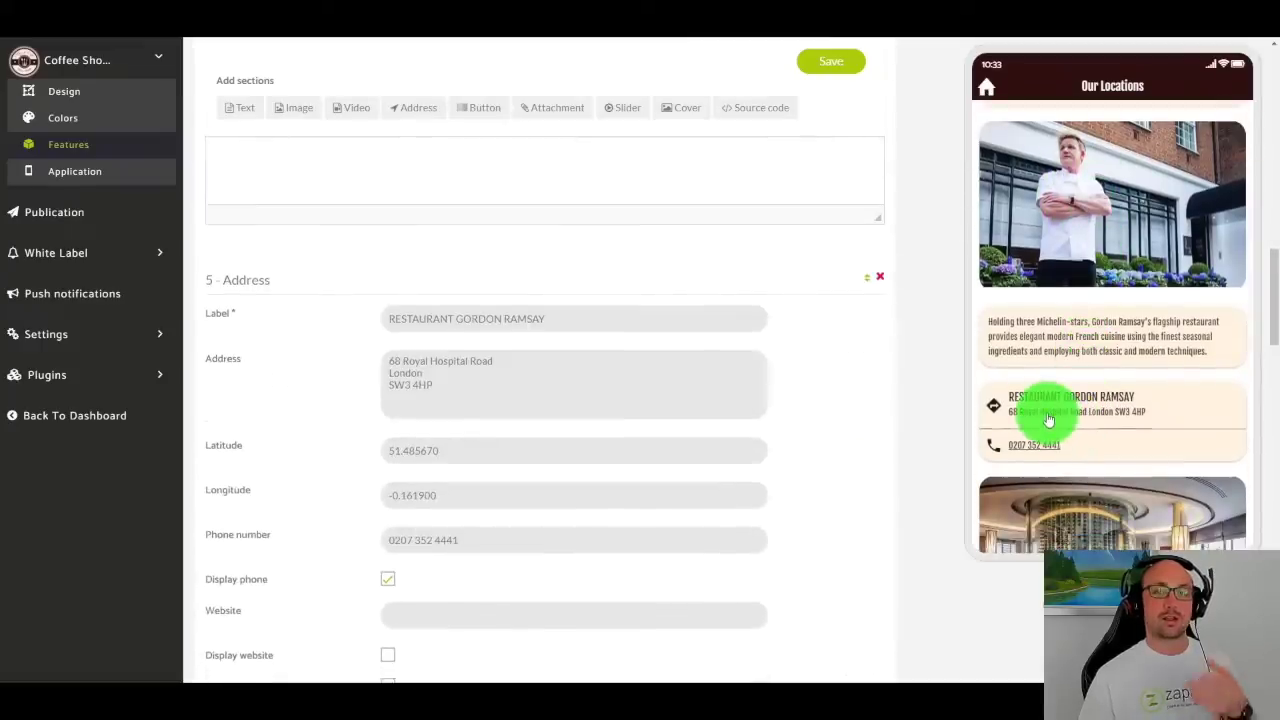
scroll(1048, 420, "down", 5)
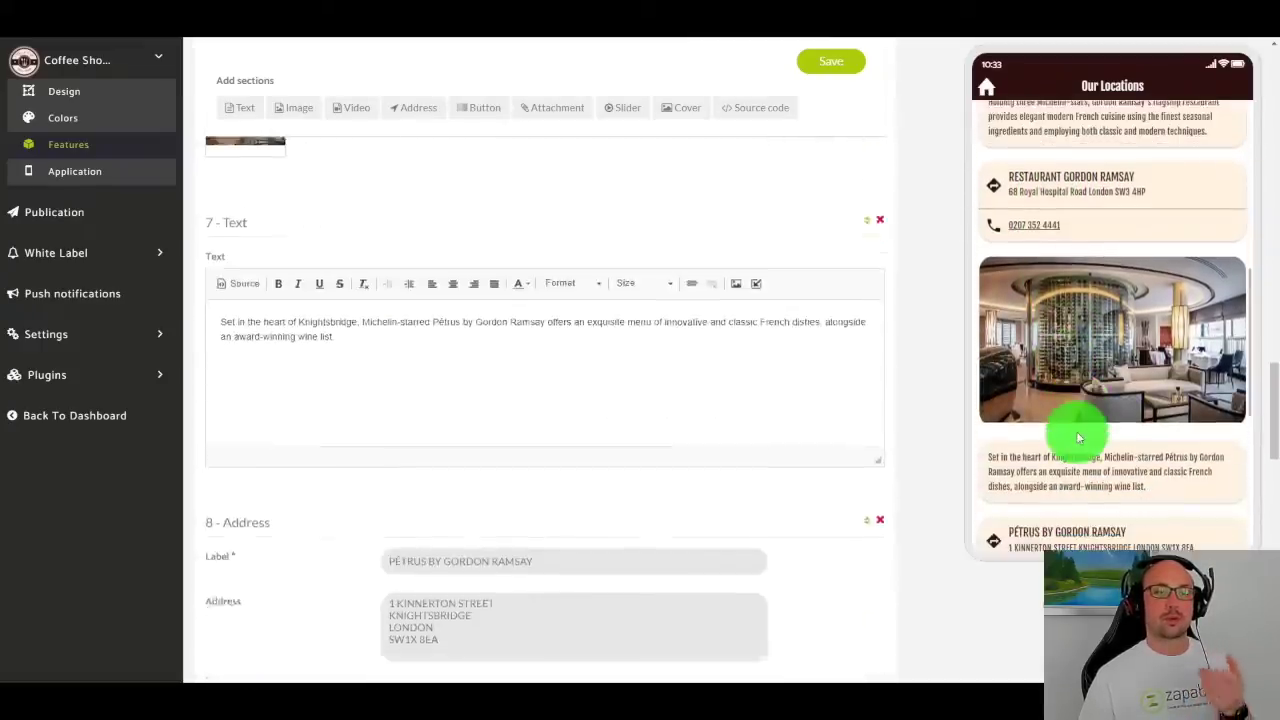
scroll(1079, 437, "down", 5)
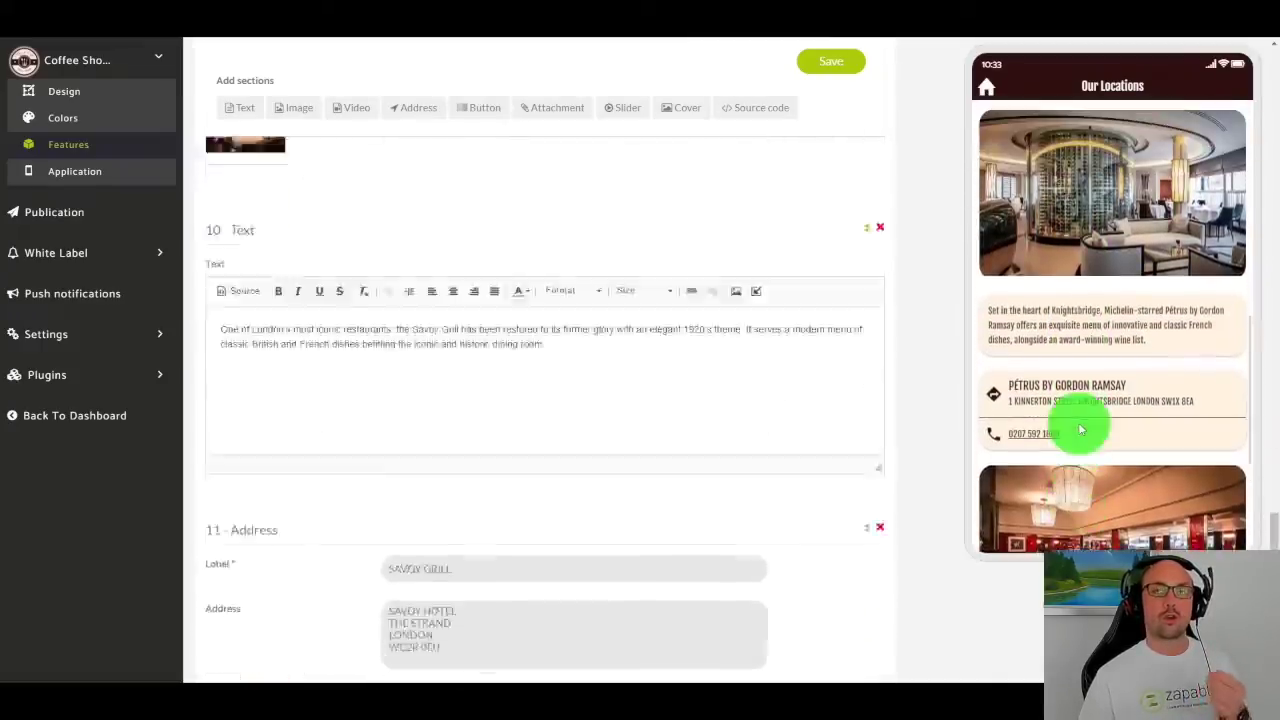
scroll(1079, 430, "up", 15)
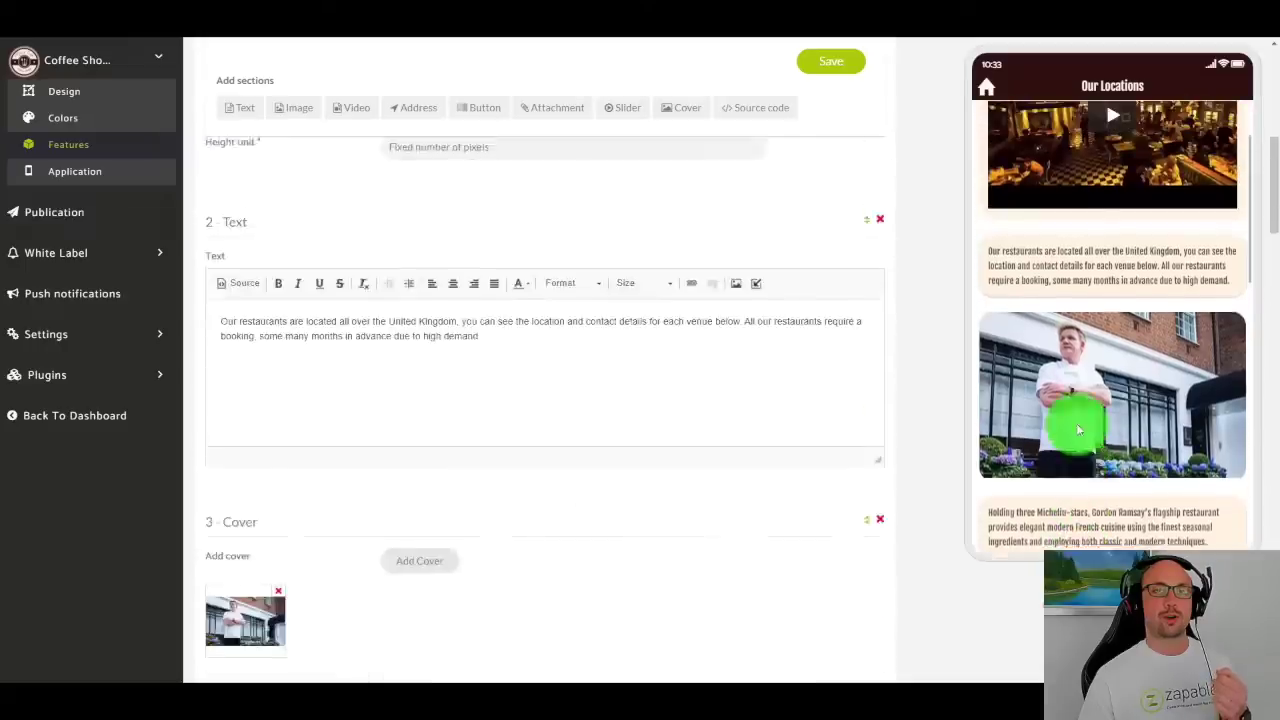
scroll(1079, 430, "up", 3)
left_click(986, 89)
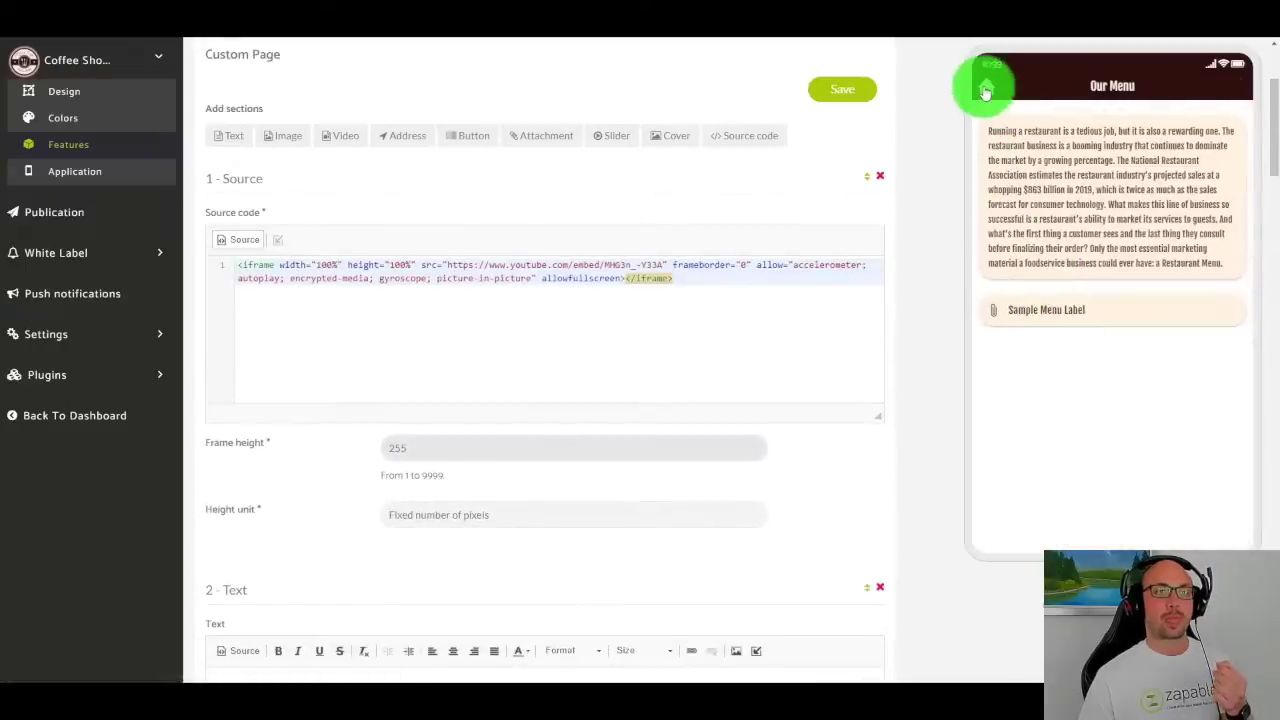
Step: Back on the features grid, preview the Membership Card screen and try collecting a loyalty stamp
scroll(806, 187, "up", 2)
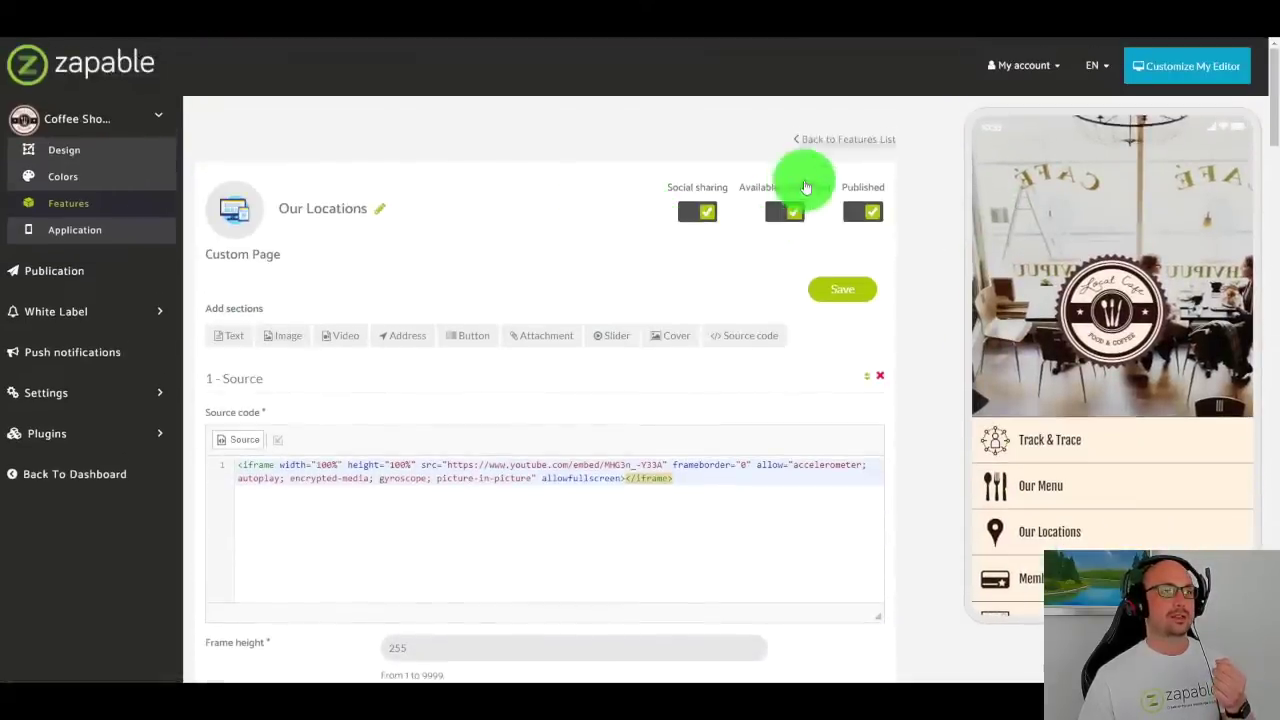
left_click(848, 145)
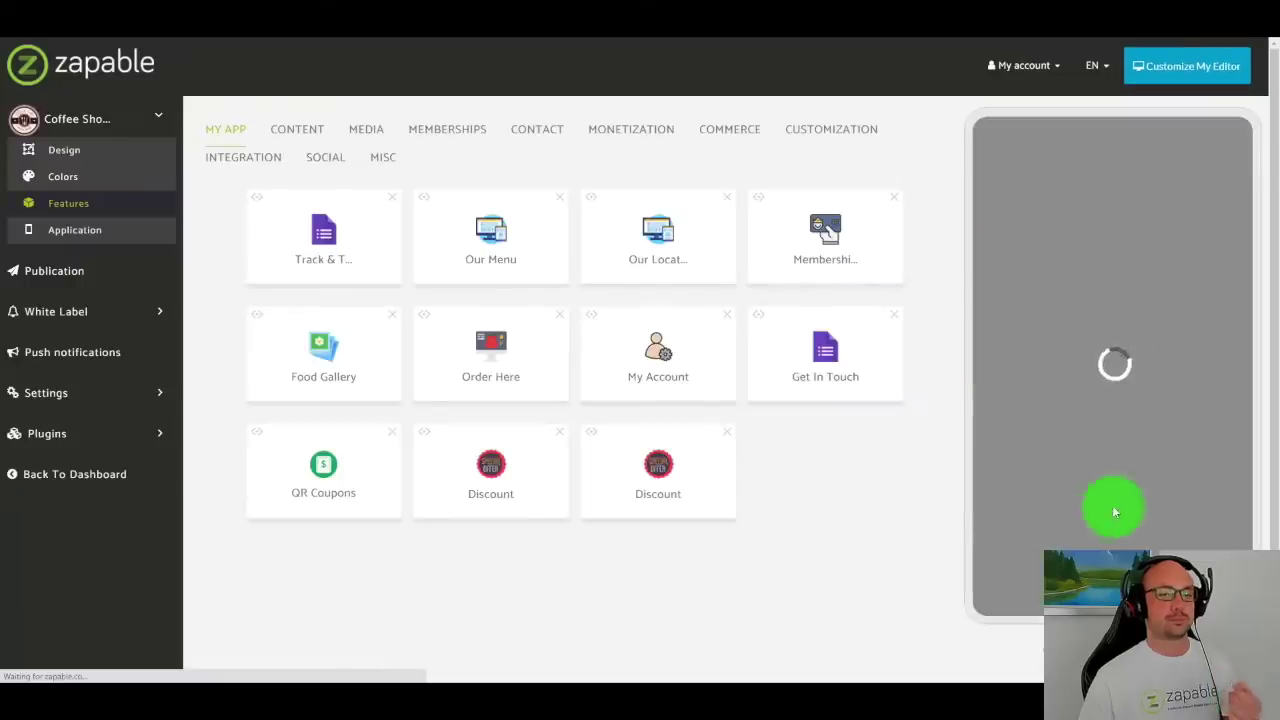
scroll(1100, 510, "down", 2)
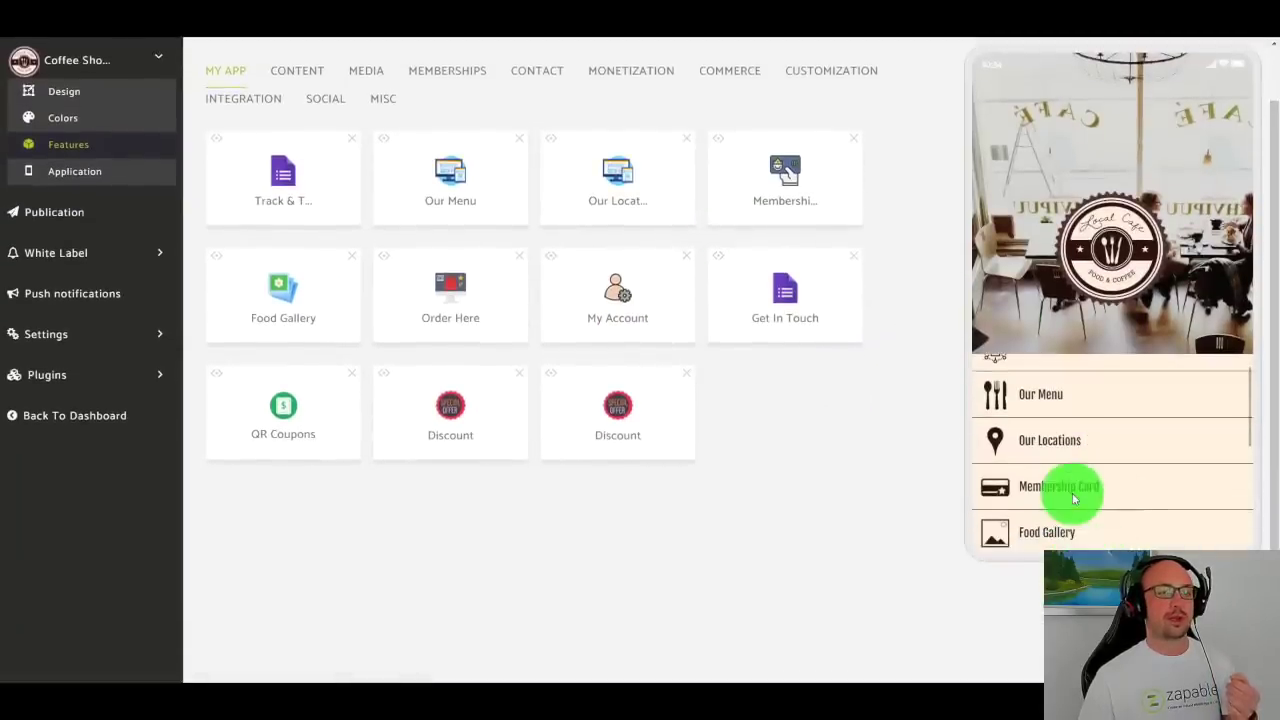
left_click(1063, 488)
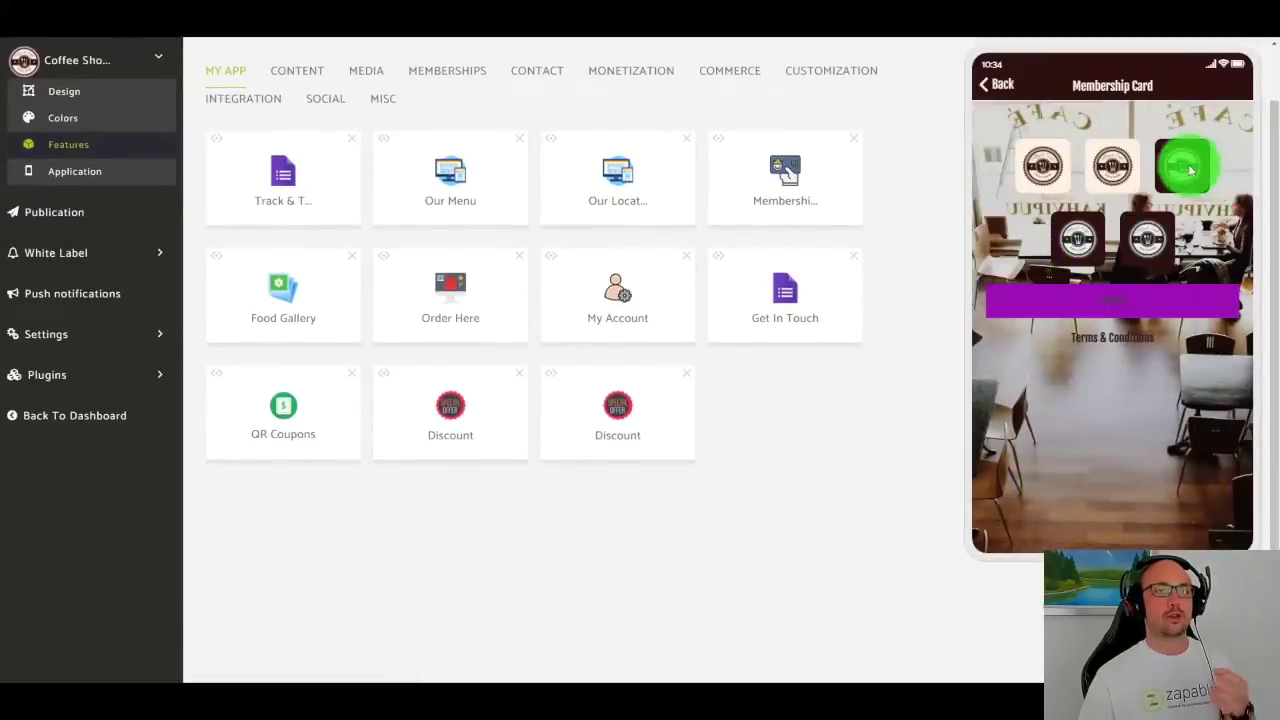
left_click(1187, 170)
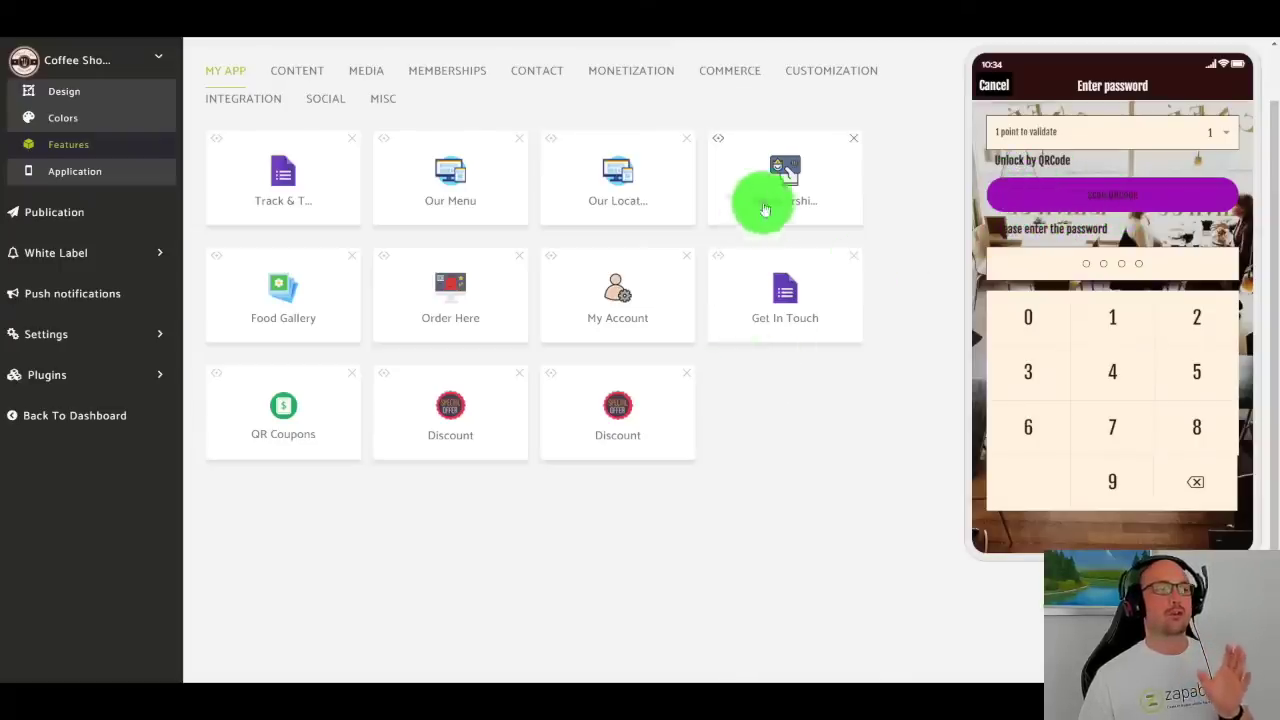
Step: Open the Membership Card settings, view its Rewards and Options tabs, then return to the features grid
left_click(780, 180)
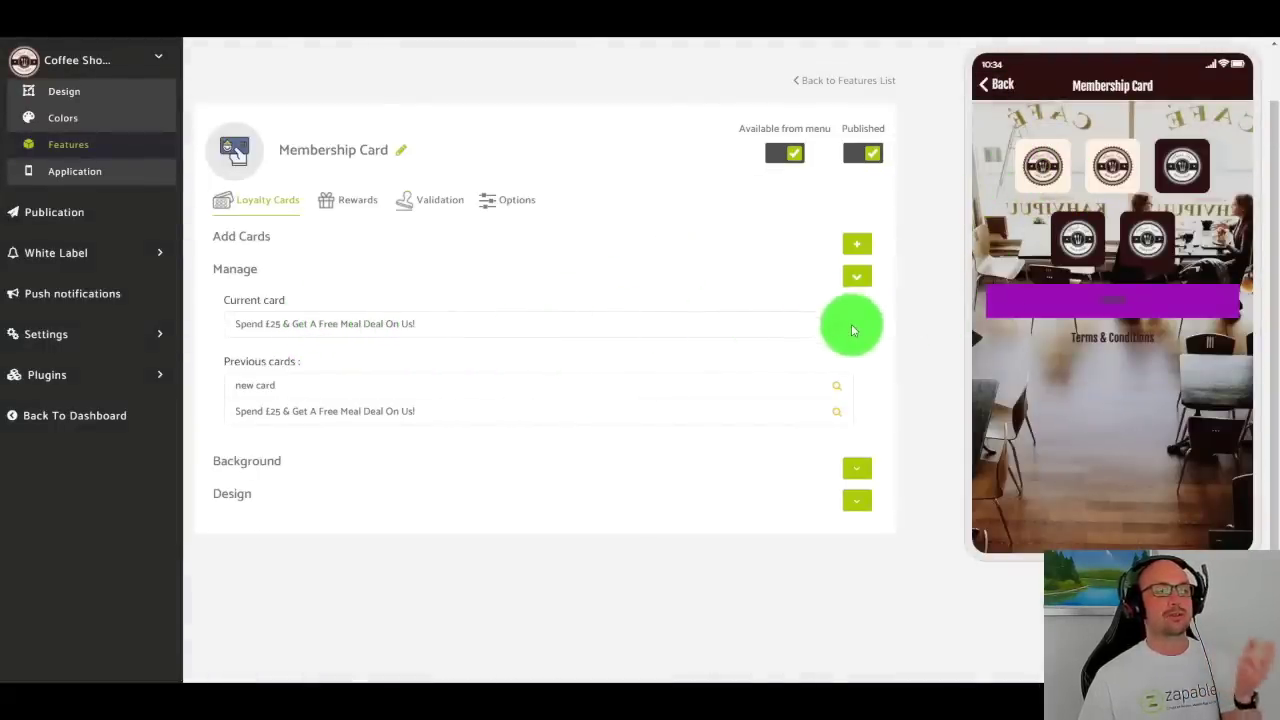
left_click(332, 200)
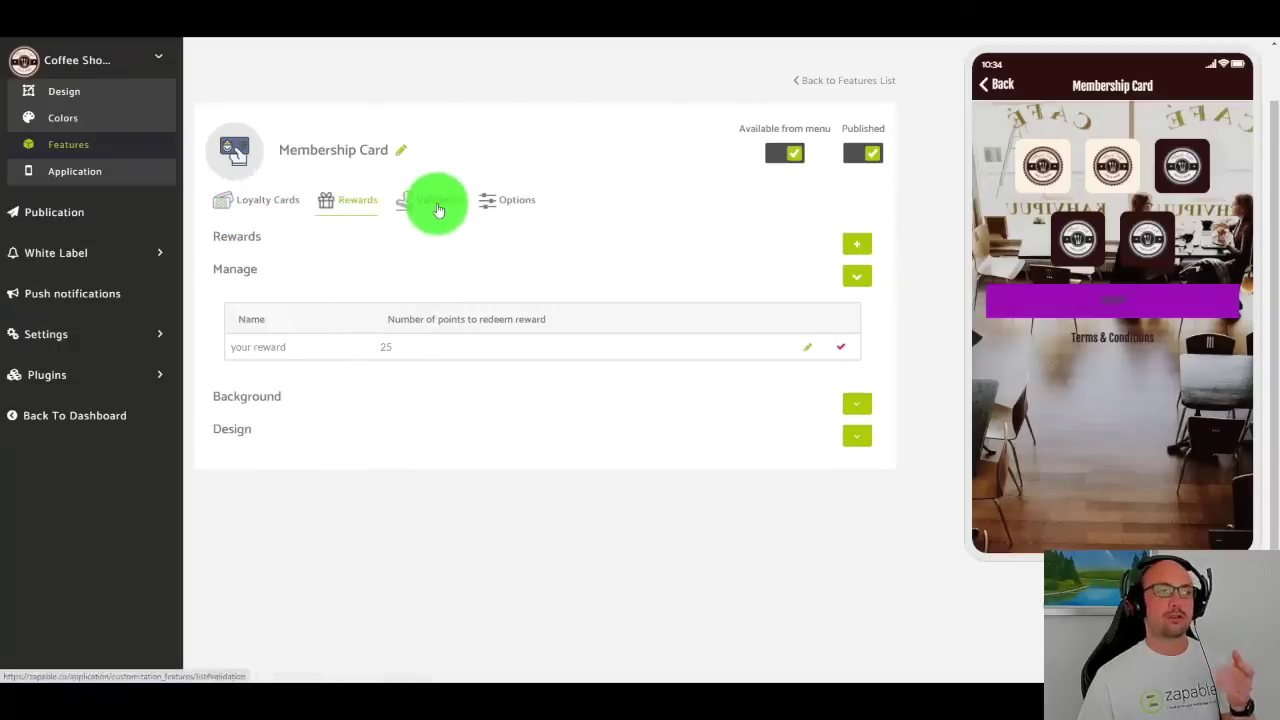
left_click(491, 206)
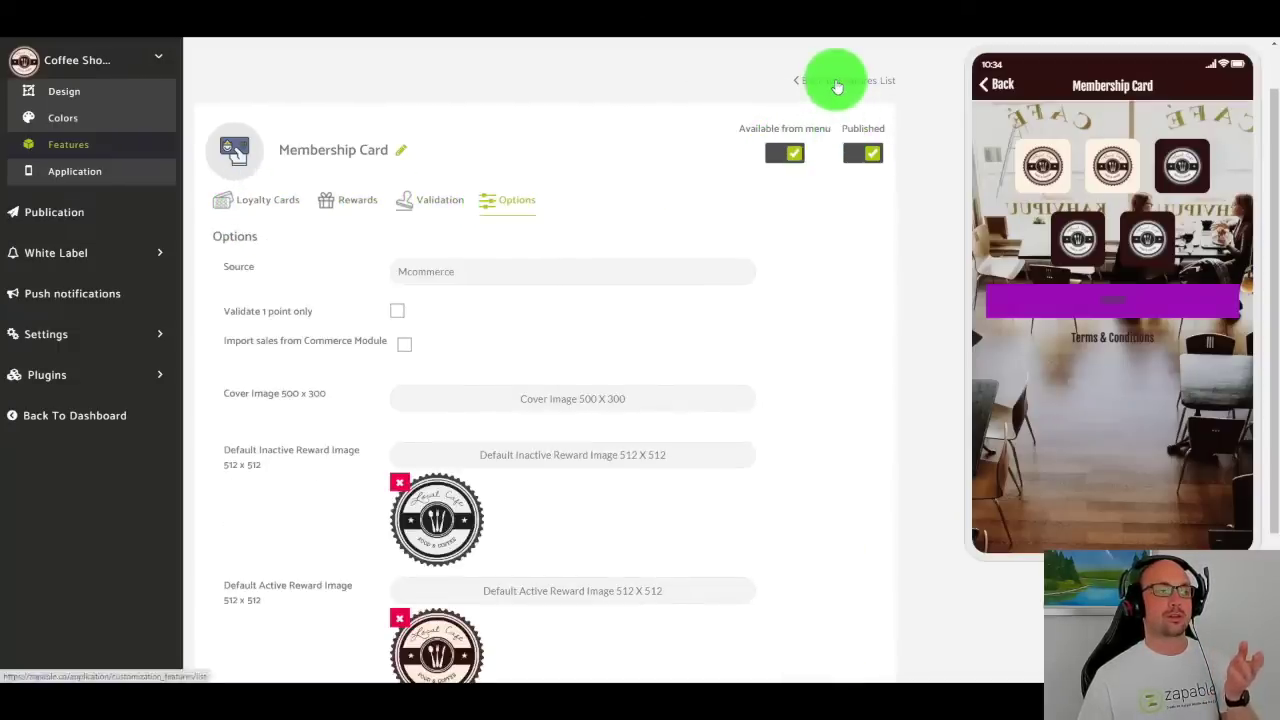
left_click(837, 84)
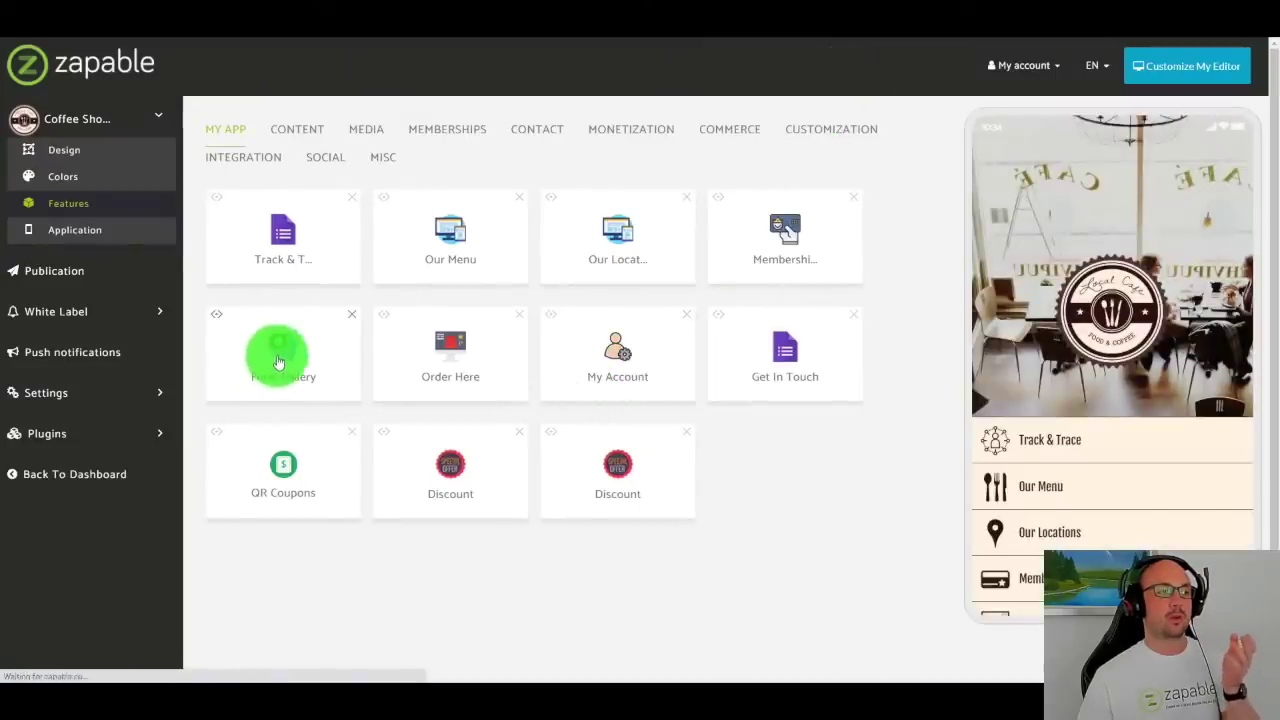
Step: Preview the Food Gallery page, then open the Order Here feature with its Coffee and Snacks menu
scroll(1051, 557, "down", 4)
left_click(1048, 531)
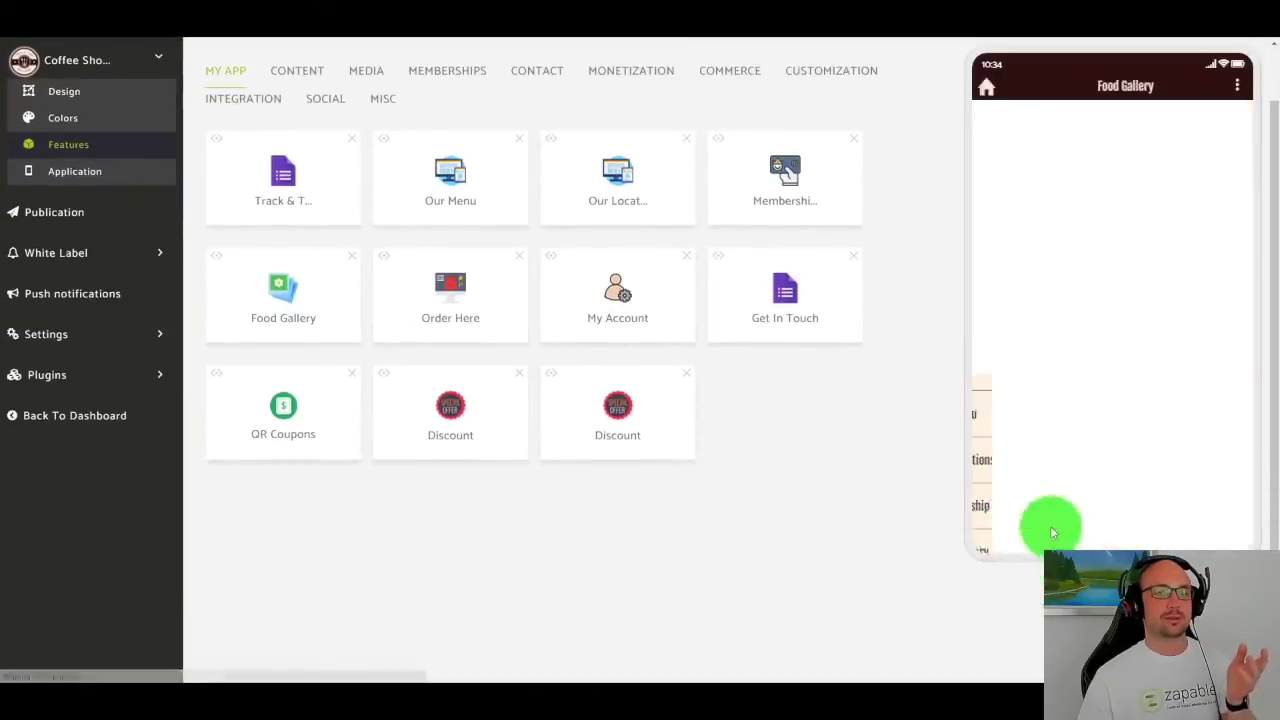
left_click(431, 294)
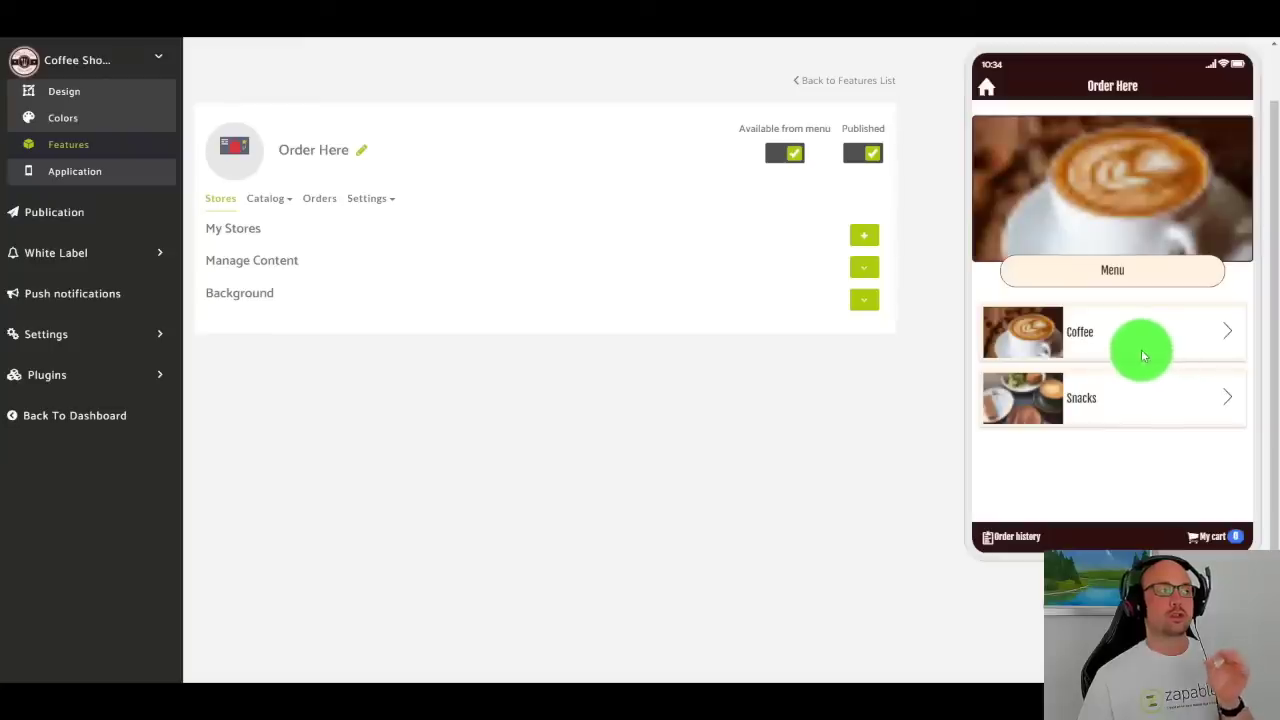
Step: Add a Latte from the Coffee category to the cart and proceed through checkout
left_click(1080, 334)
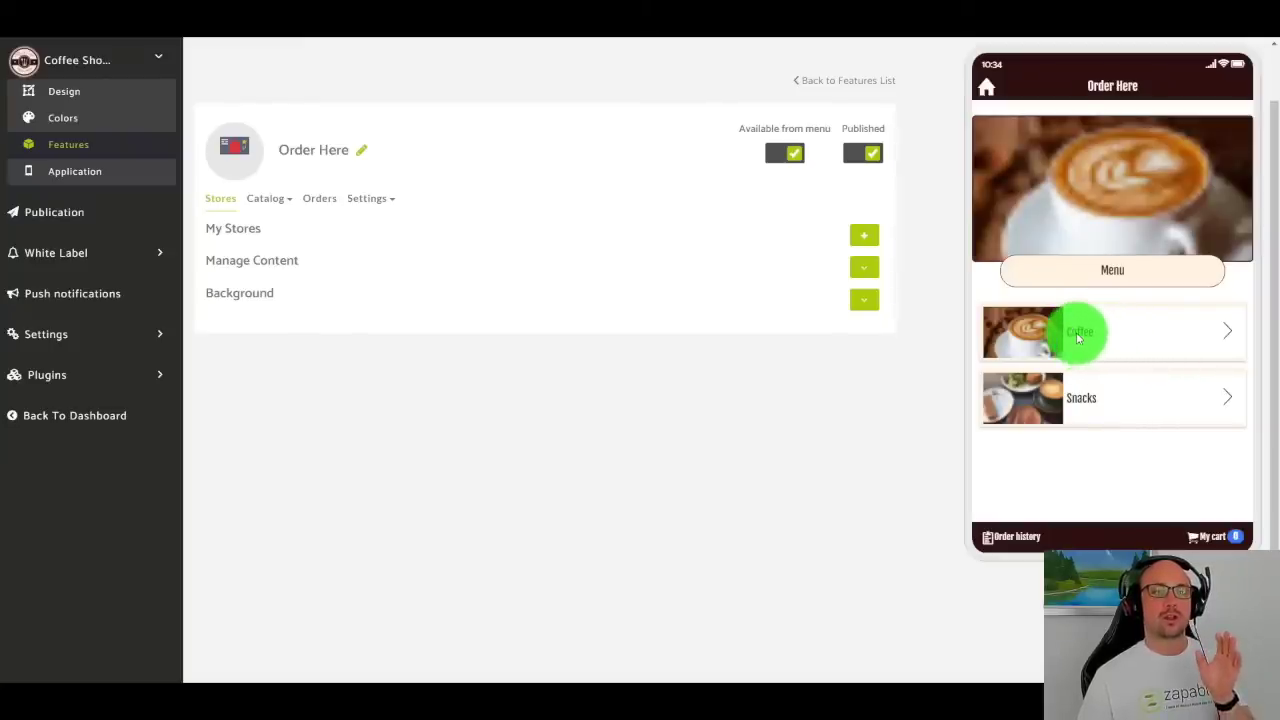
left_click(1088, 340)
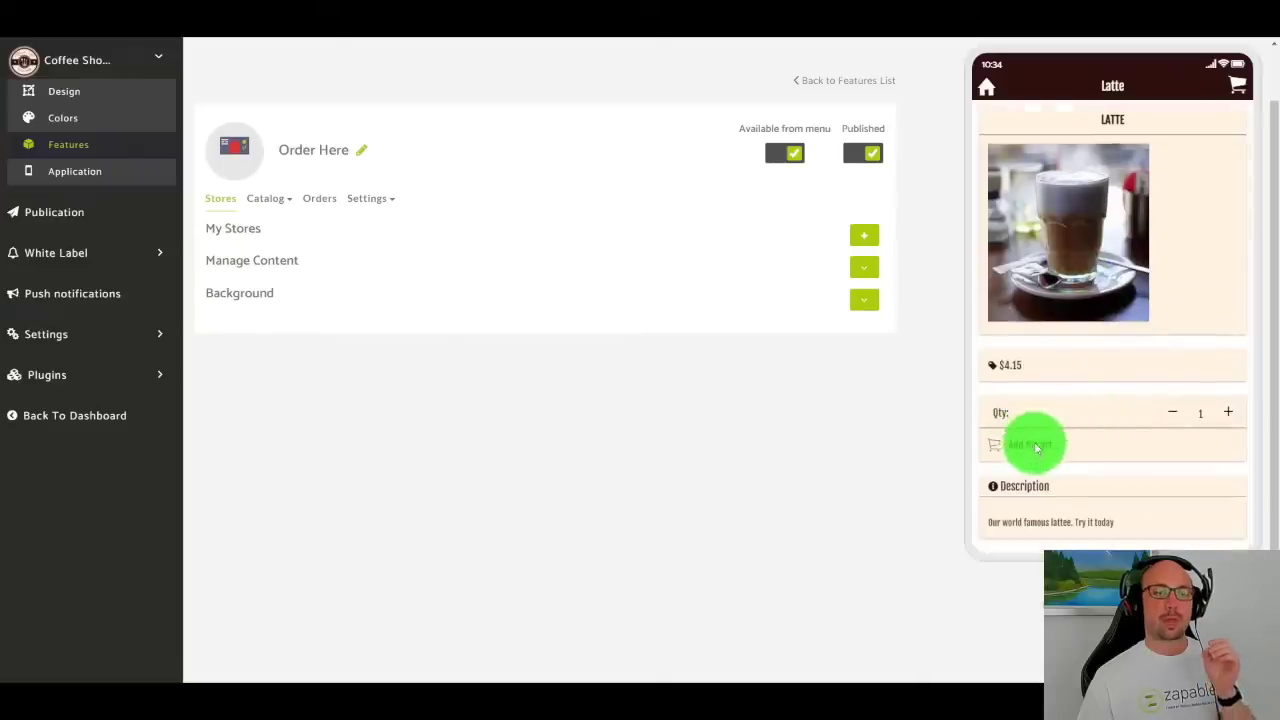
left_click(1030, 444)
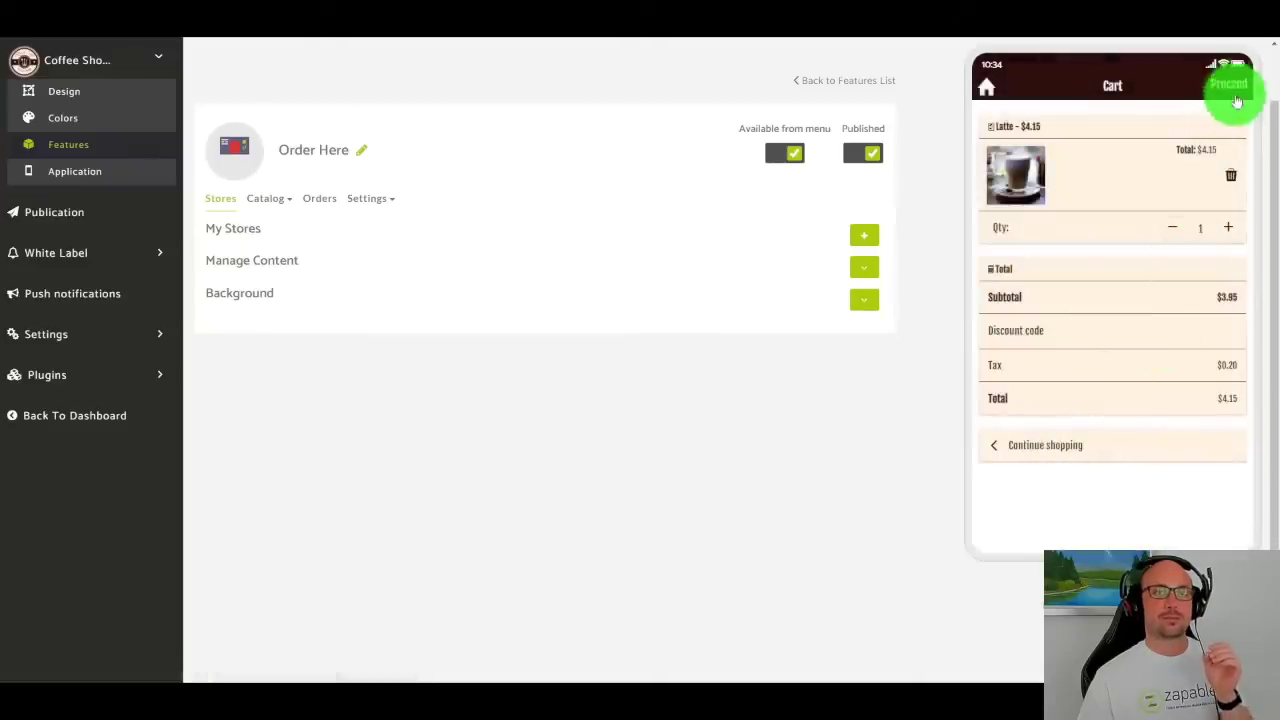
left_click(1236, 88)
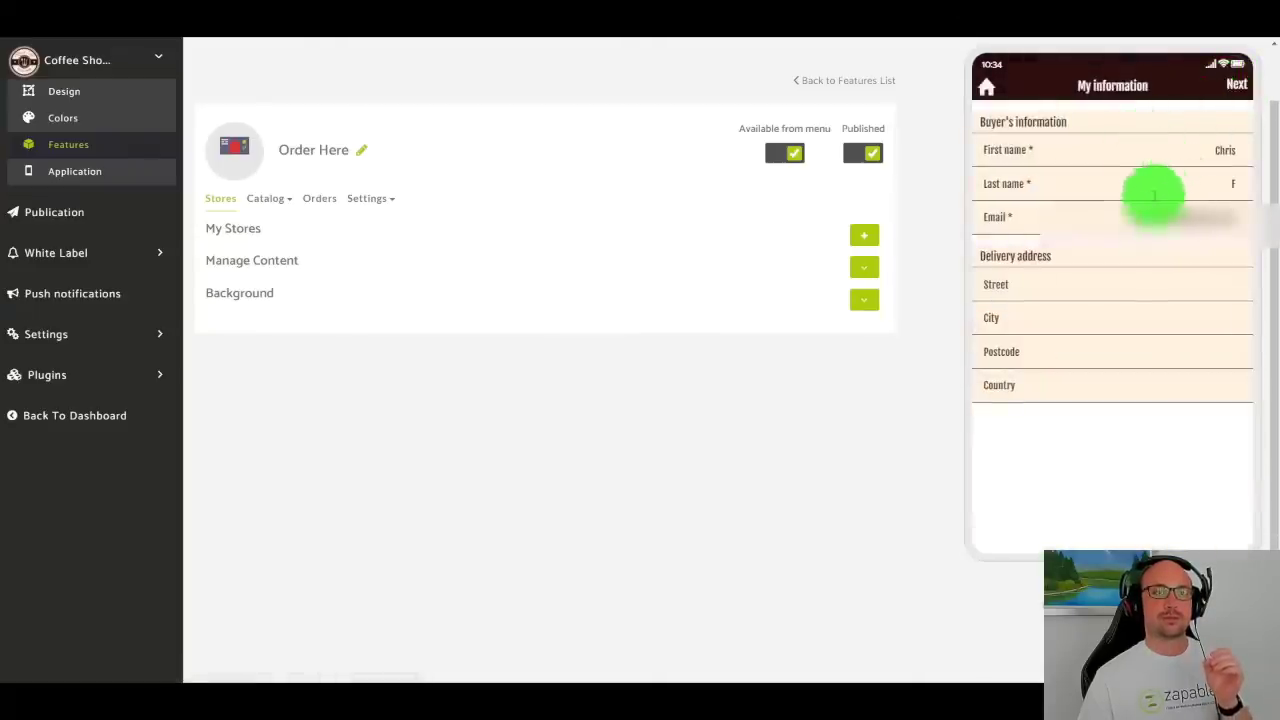
left_click(1240, 88)
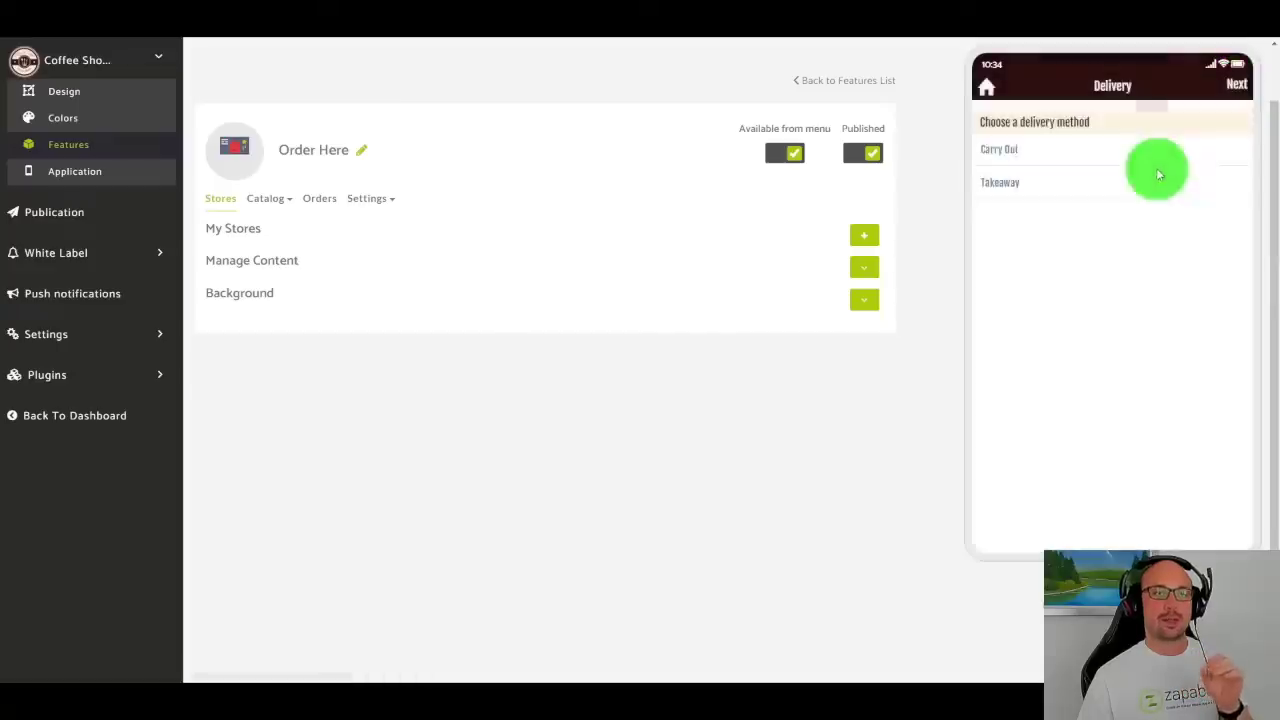
Step: Choose Takeaway with table number 10, pay by cash, and validate the order
left_click(1014, 190)
left_click(1054, 249)
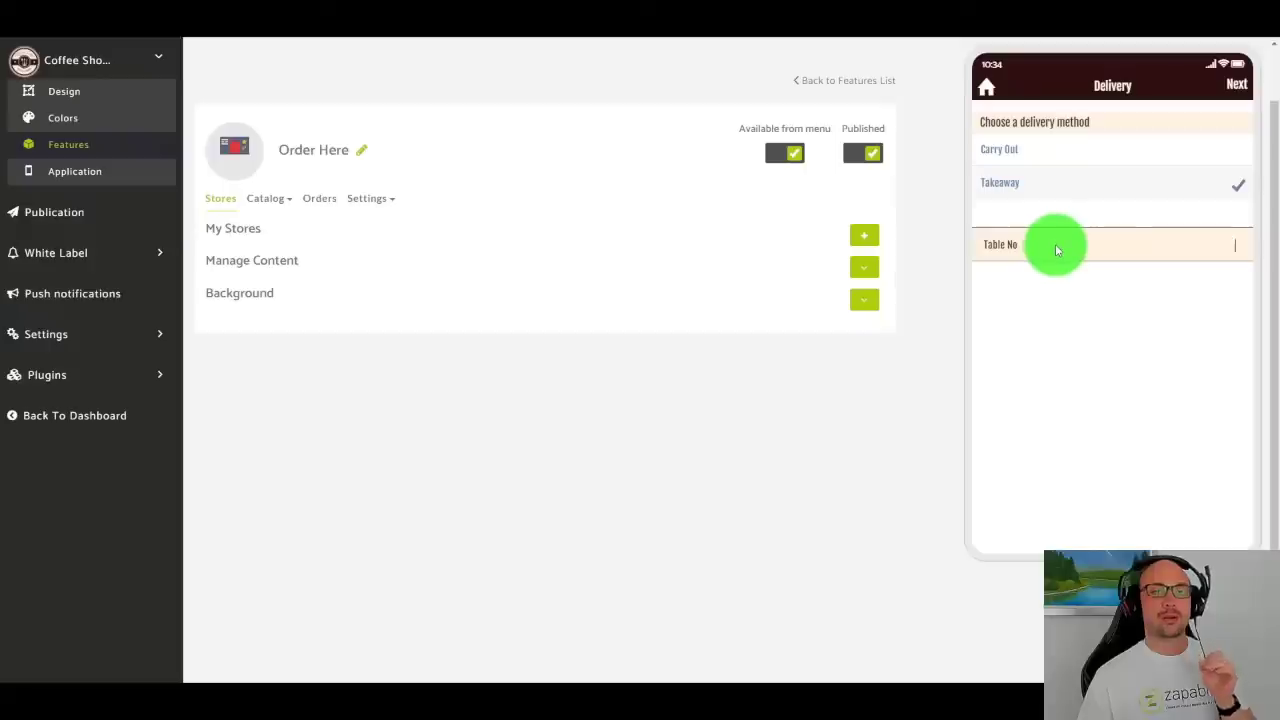
type("10")
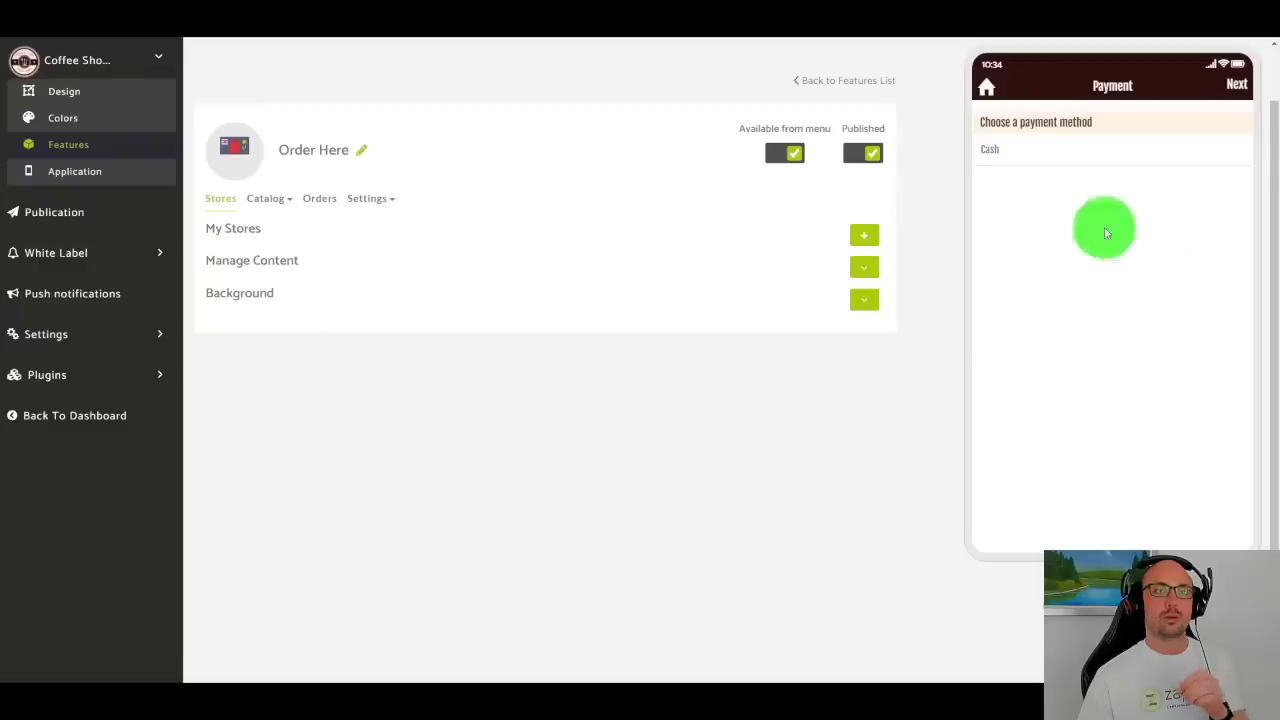
left_click(1010, 162)
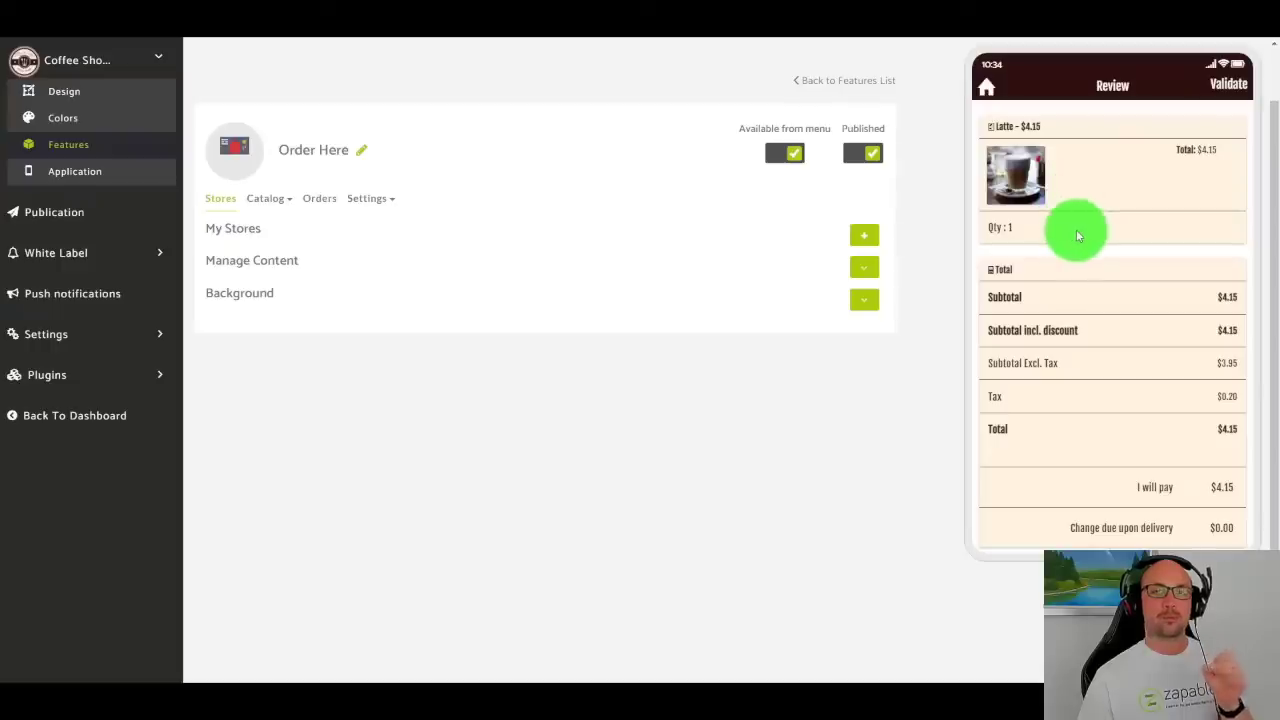
scroll(1123, 423, "down", 1)
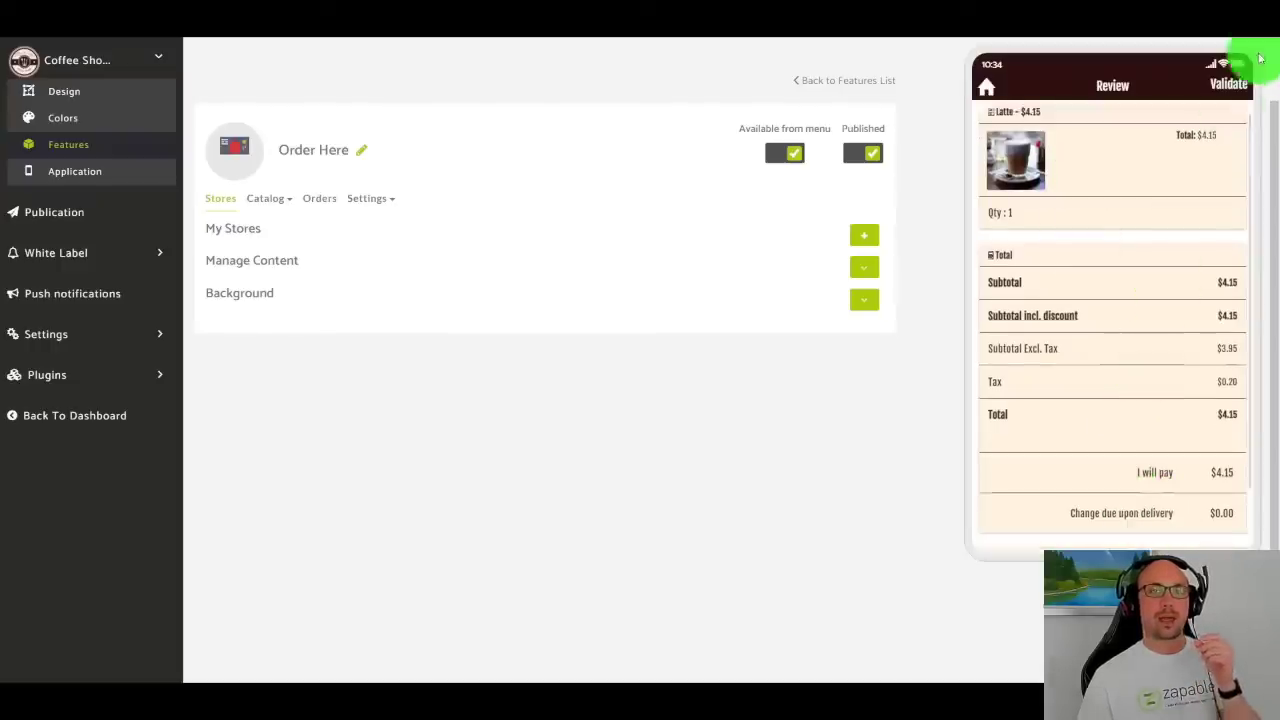
left_click(1235, 85)
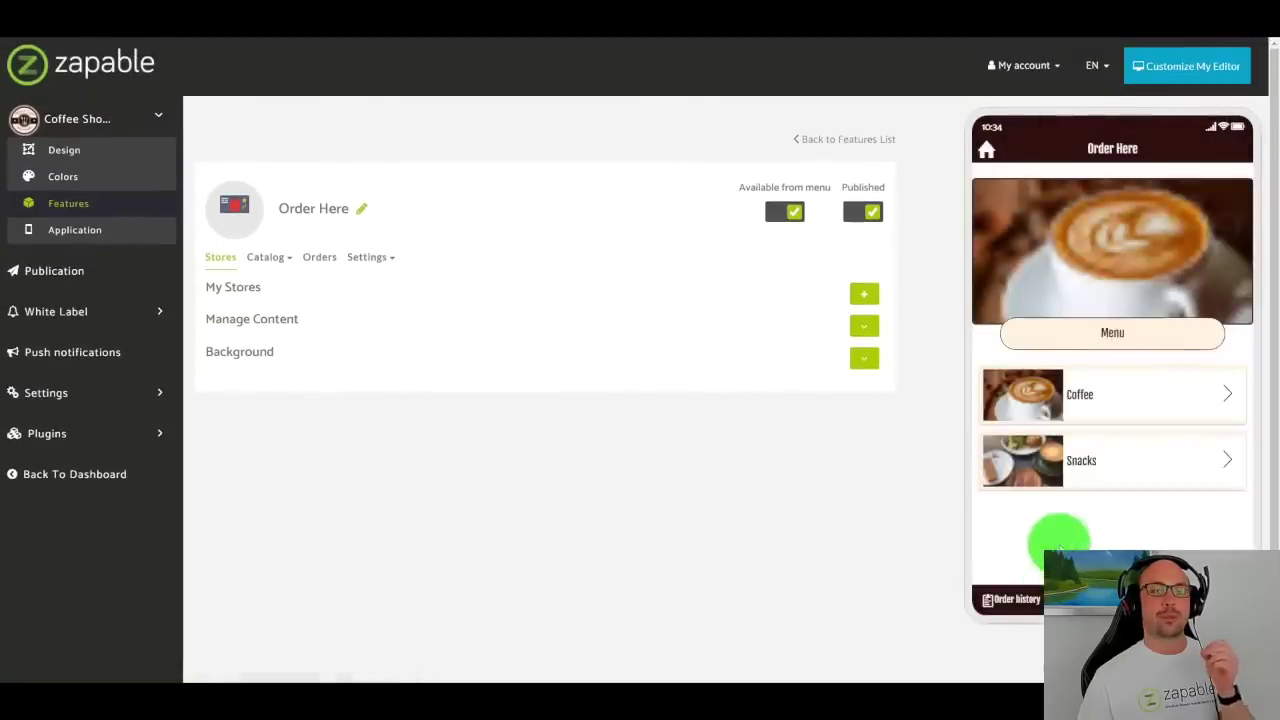
Step: Check the £4.15 Latte in the preview's order history, then list all four store orders
left_click(1015, 600)
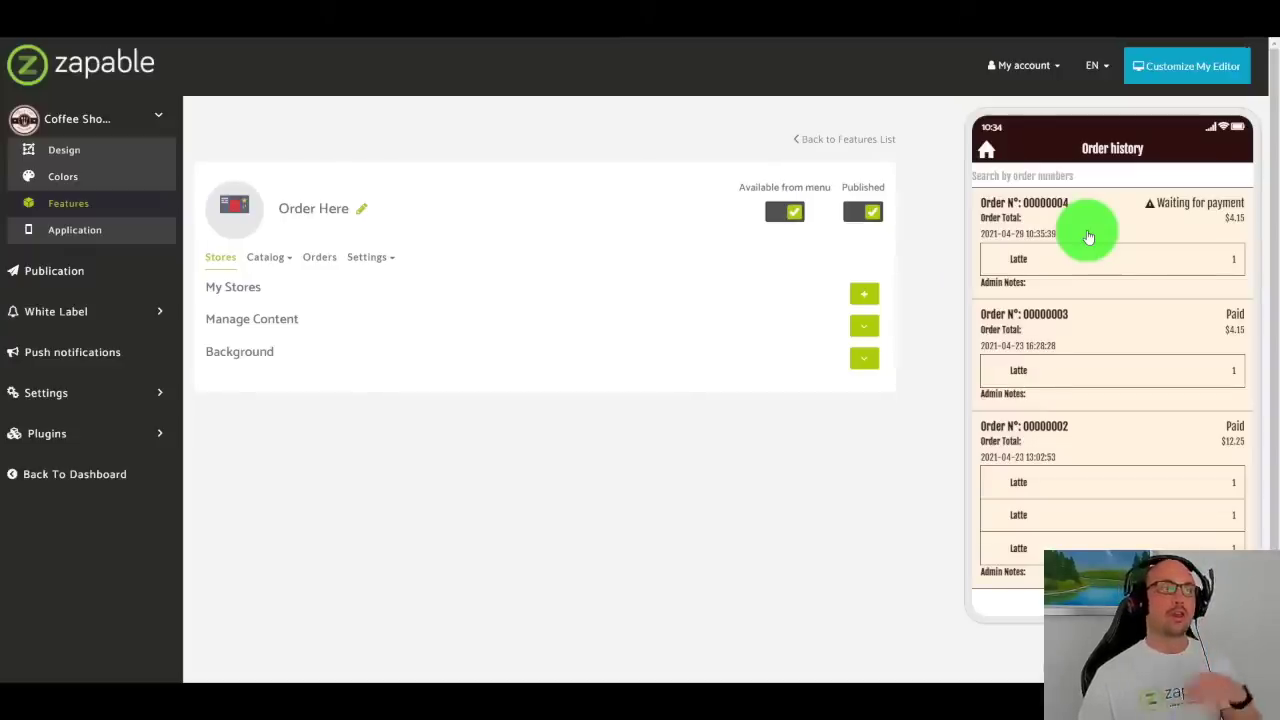
left_click(317, 258)
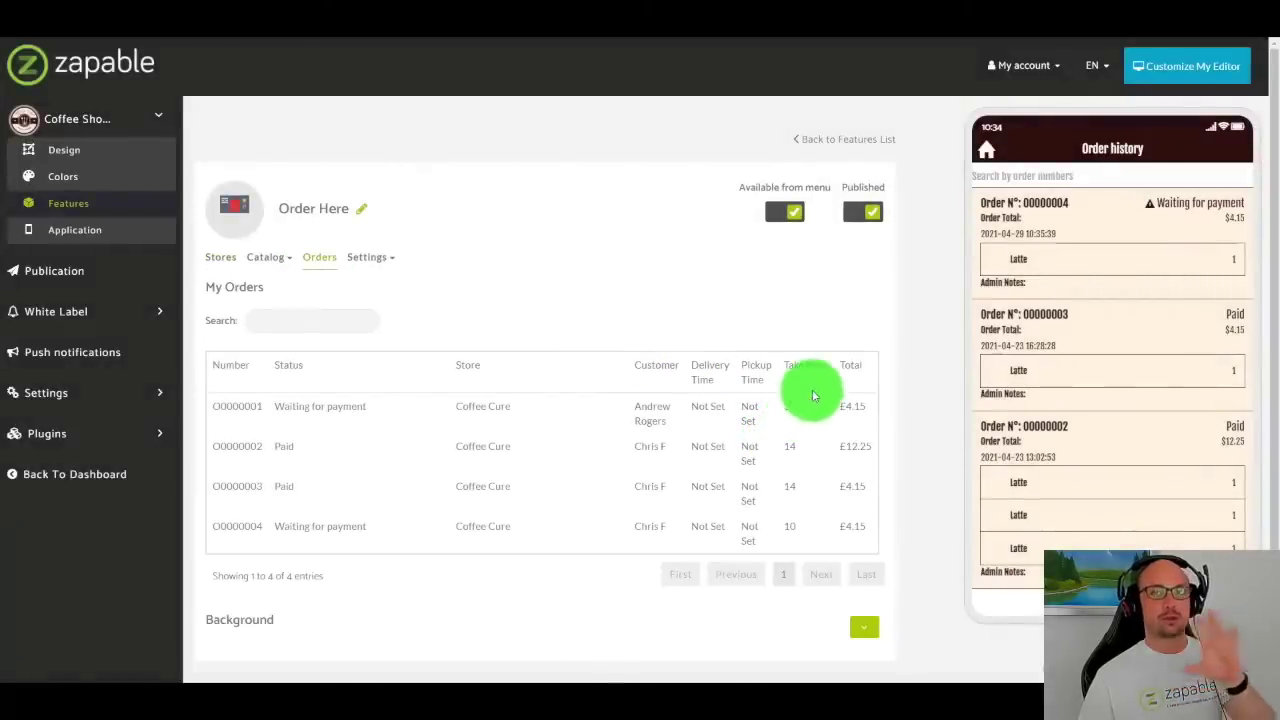
scroll(640, 394, "down", 1)
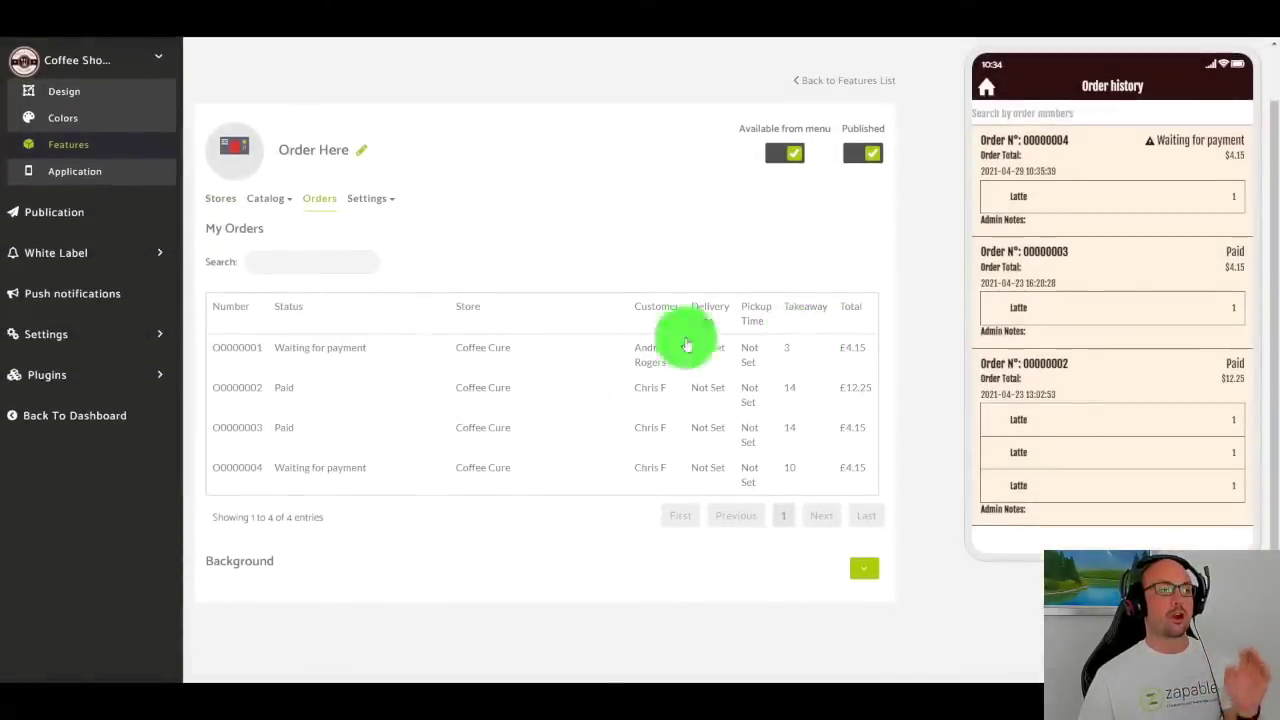
Step: Open order 00000001, change its status to Paid, and confirm with OK
left_click(502, 350)
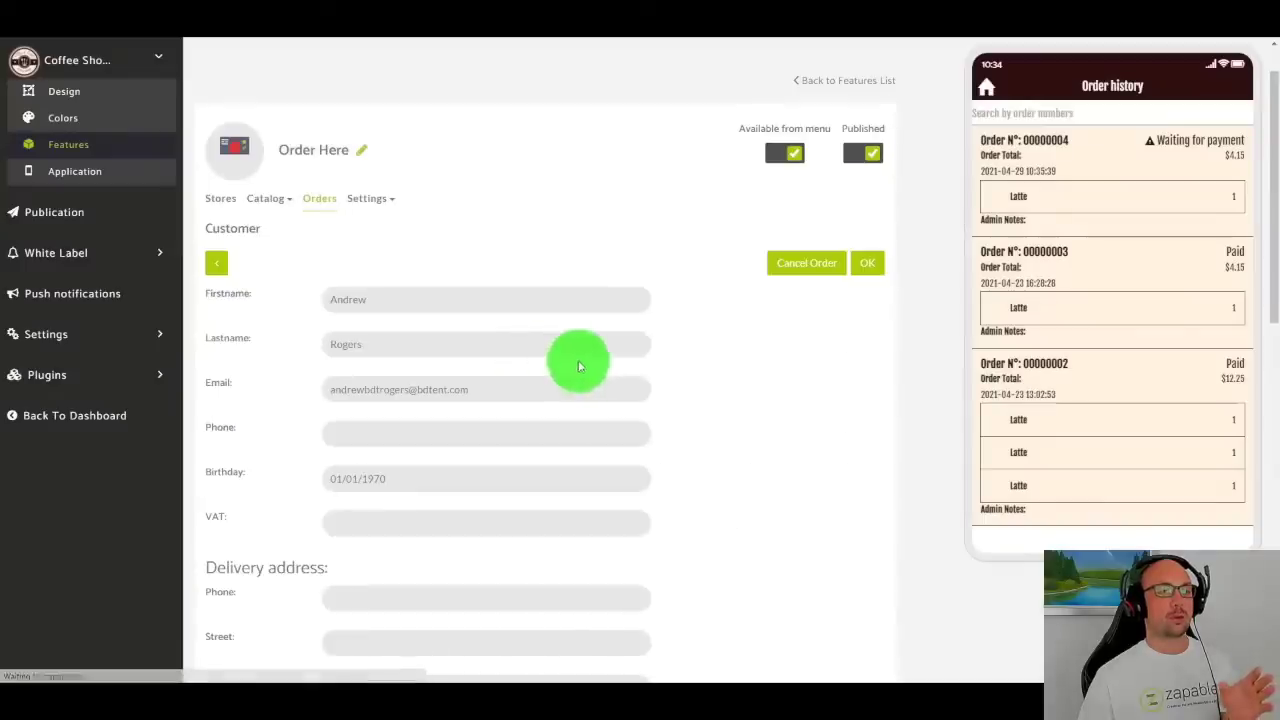
scroll(797, 370, "down", 7)
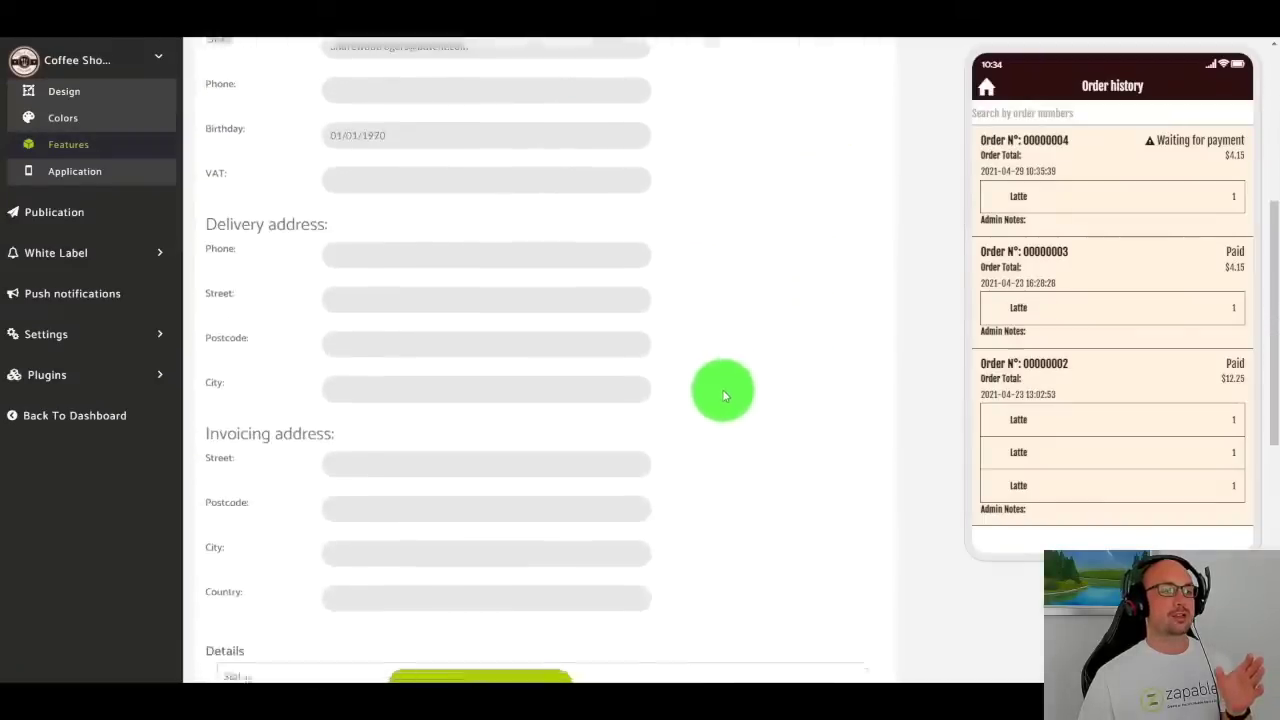
left_click(498, 369)
left_click(477, 408)
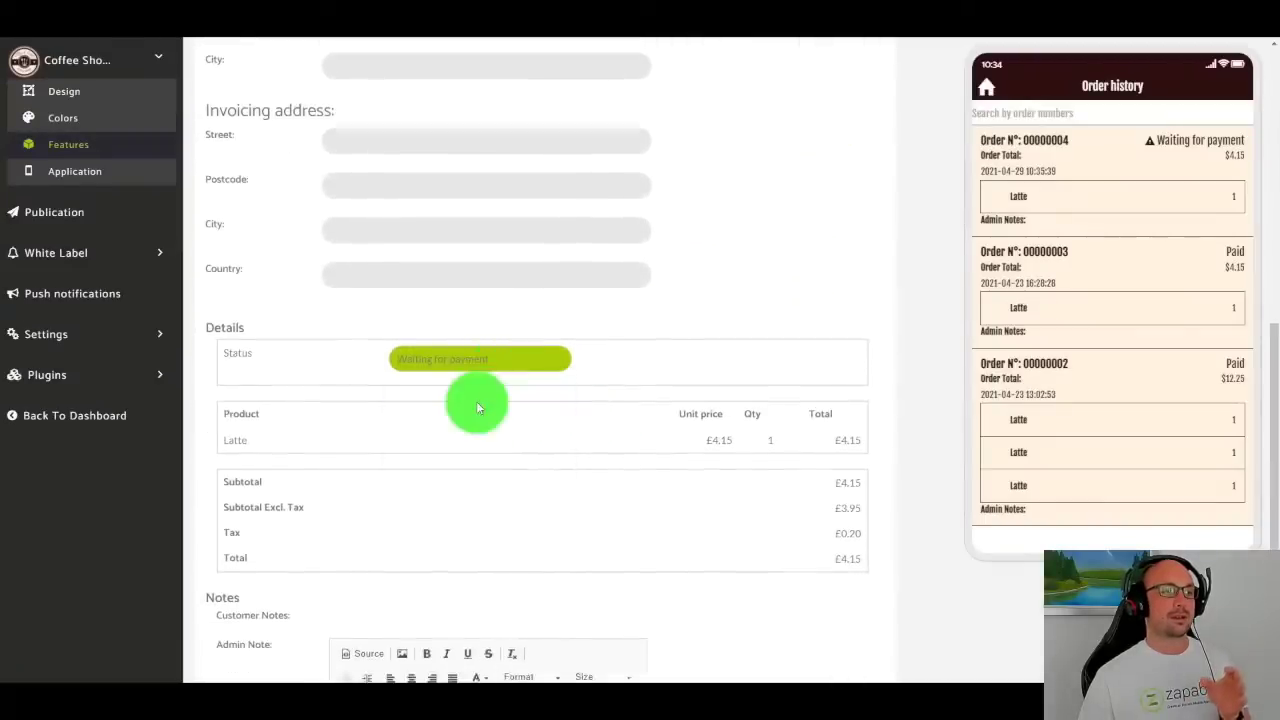
left_click(503, 359)
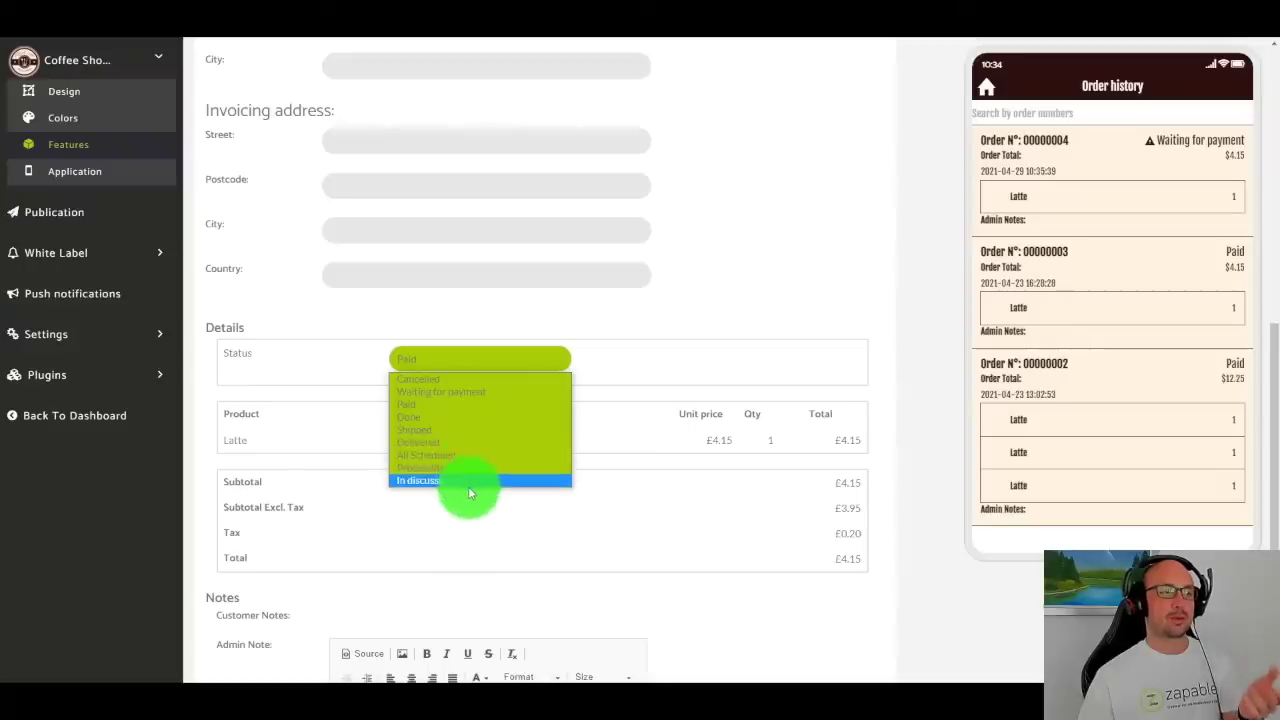
left_click(477, 410)
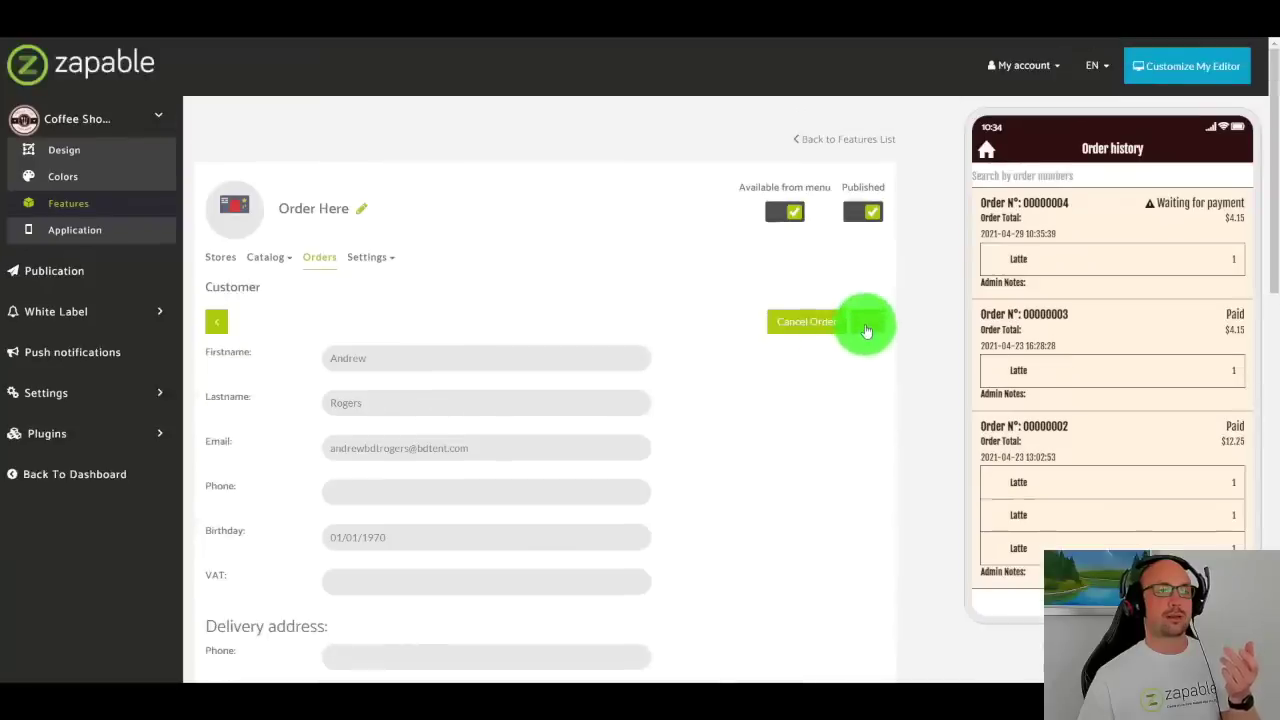
left_click(866, 322)
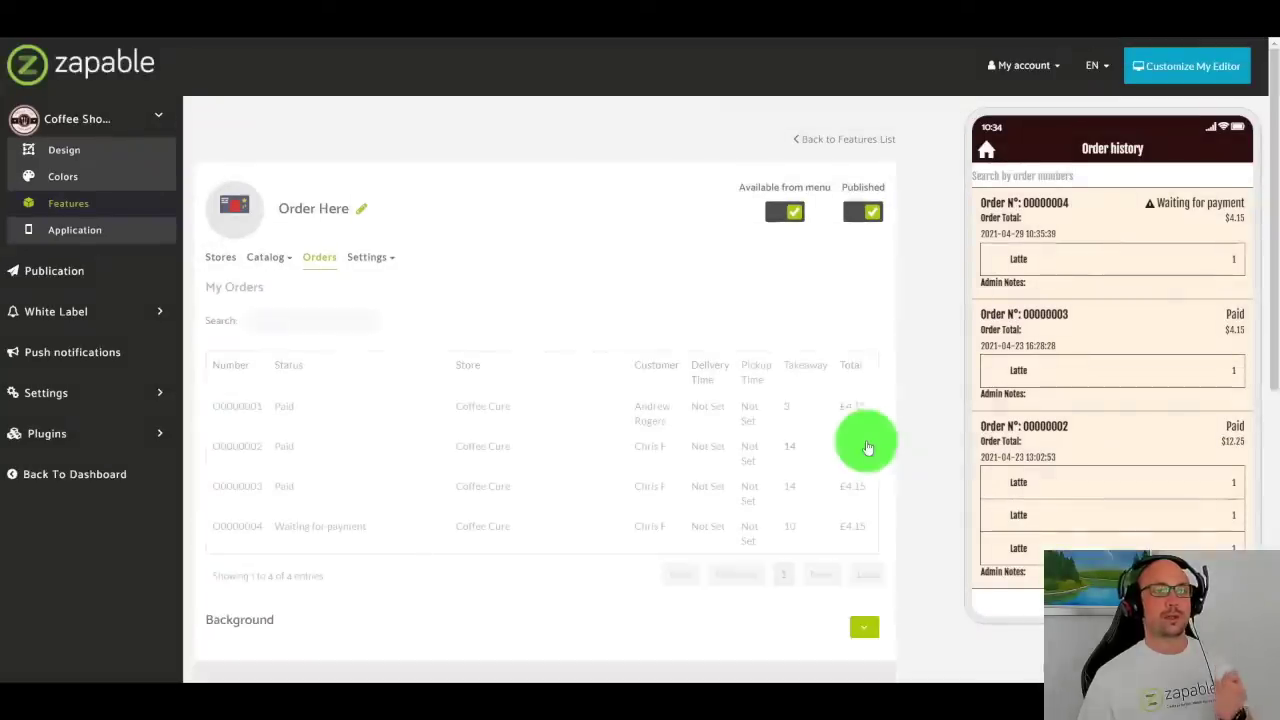
Step: Reload the app preview and open its order history to see the order marked Paid
scroll(1068, 521, "down", 1)
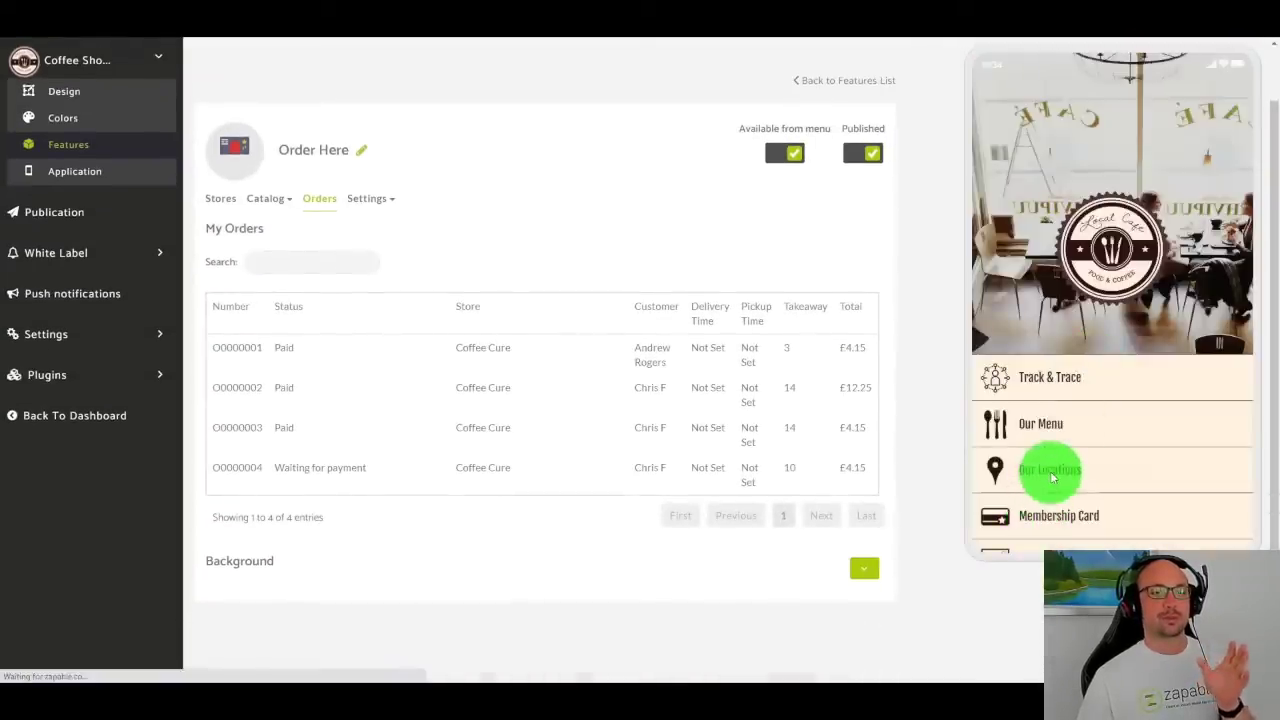
left_click(1053, 449)
left_click(1035, 537)
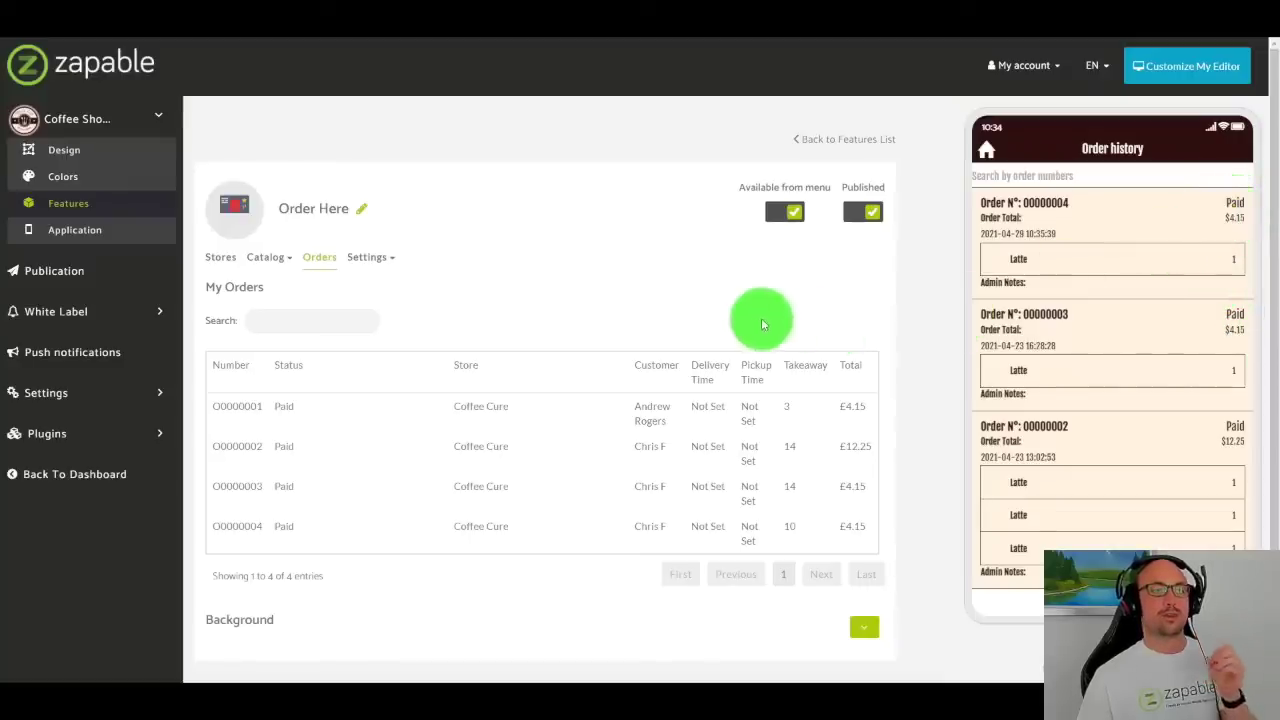
Step: Browse the Order Here Manage User Fields and store settings, then return to the features list
left_click(375, 260)
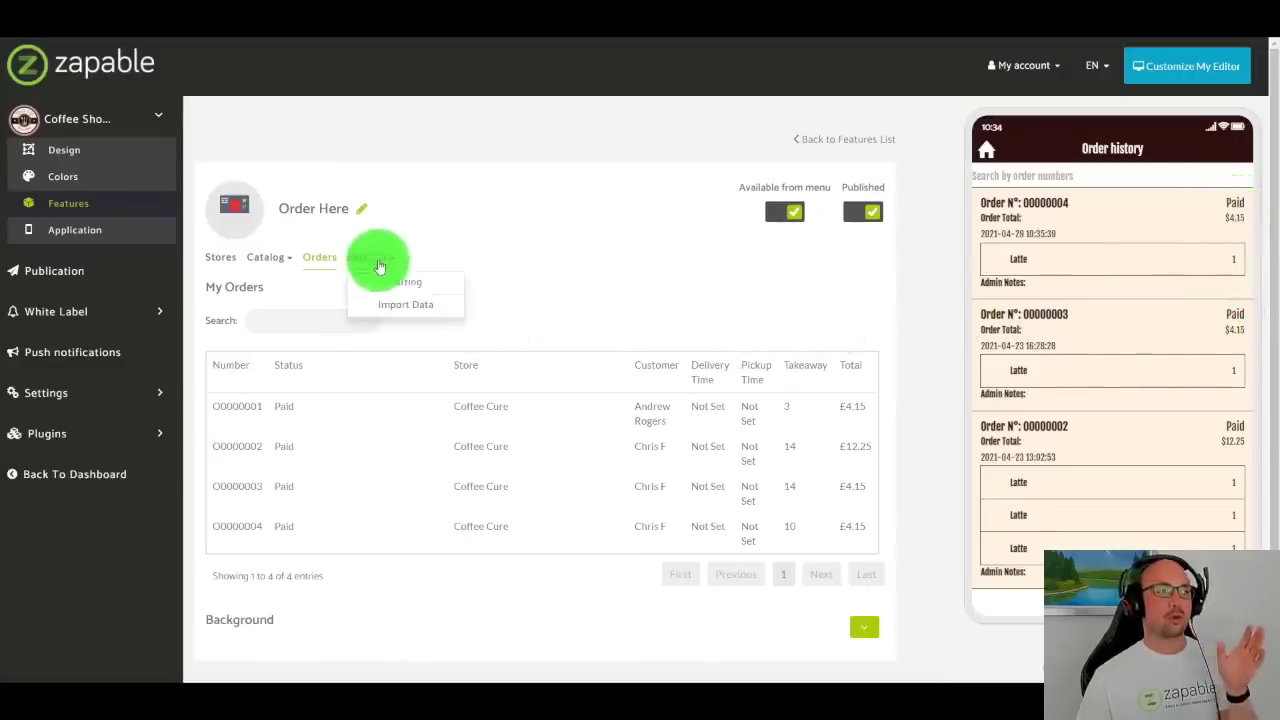
left_click(398, 289)
scroll(474, 306, "down", 1)
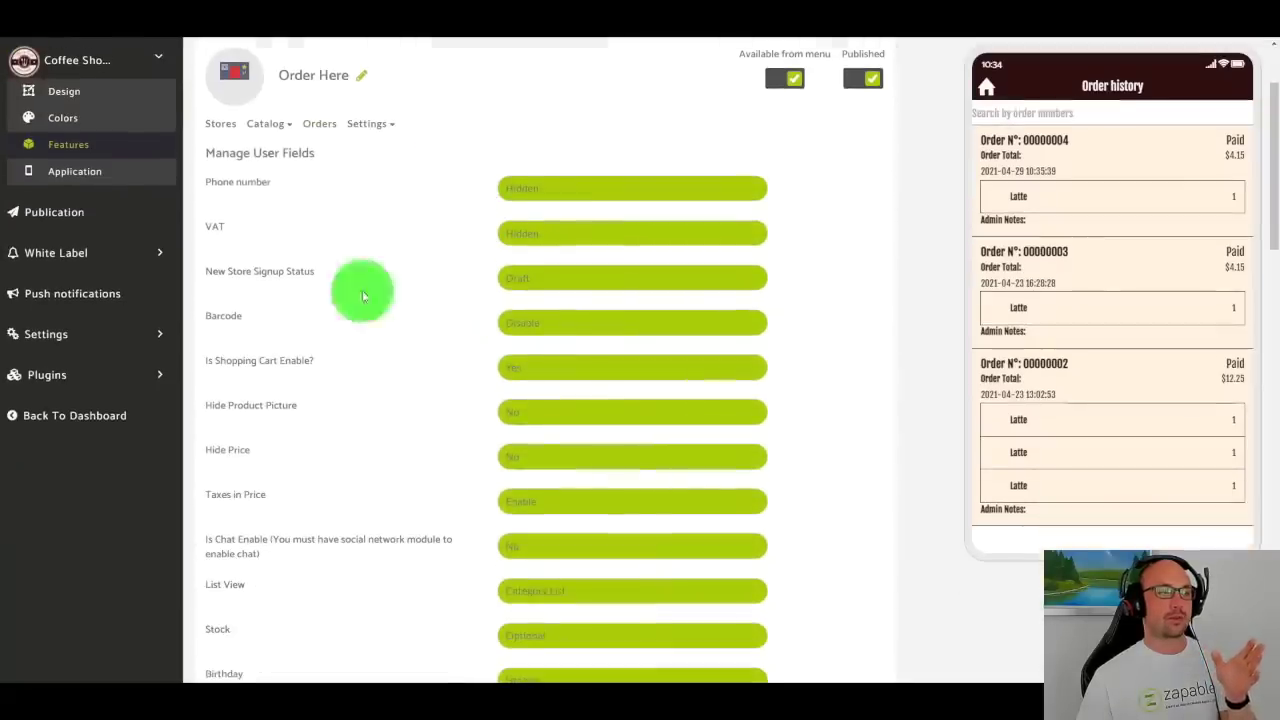
scroll(275, 193, "down", 1)
scroll(264, 180, "down", 1)
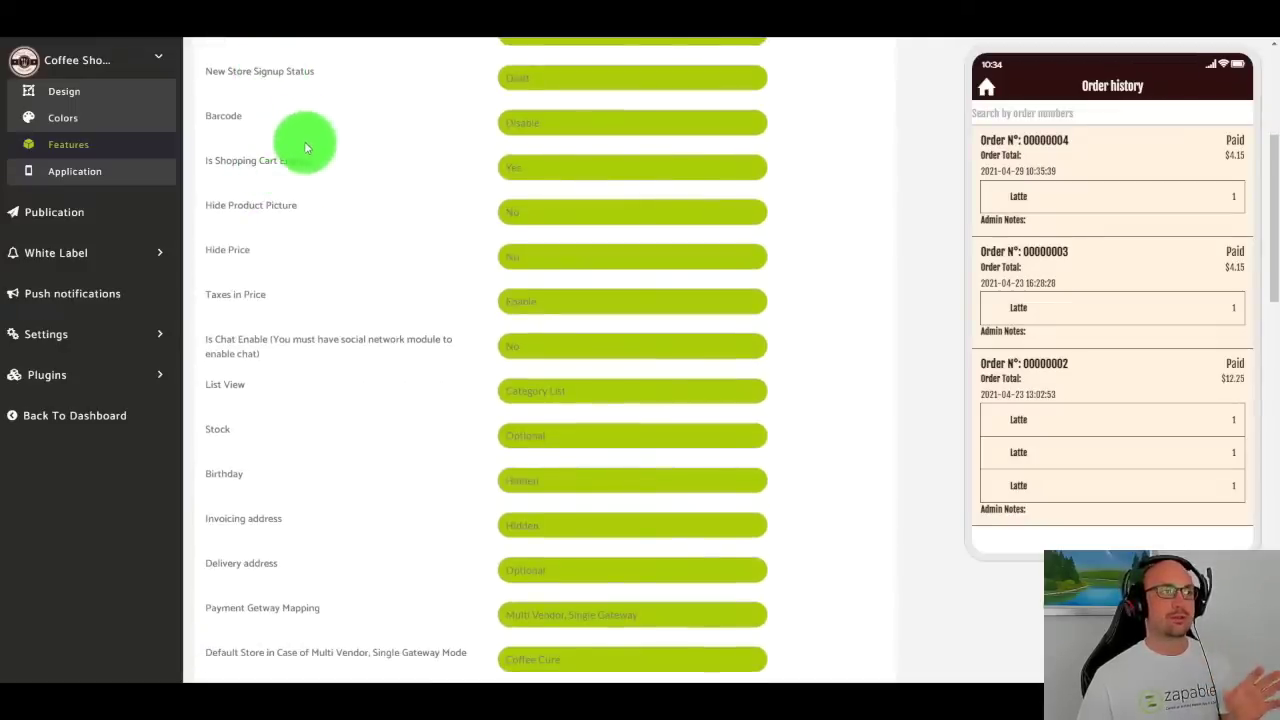
scroll(306, 137, "down", 1)
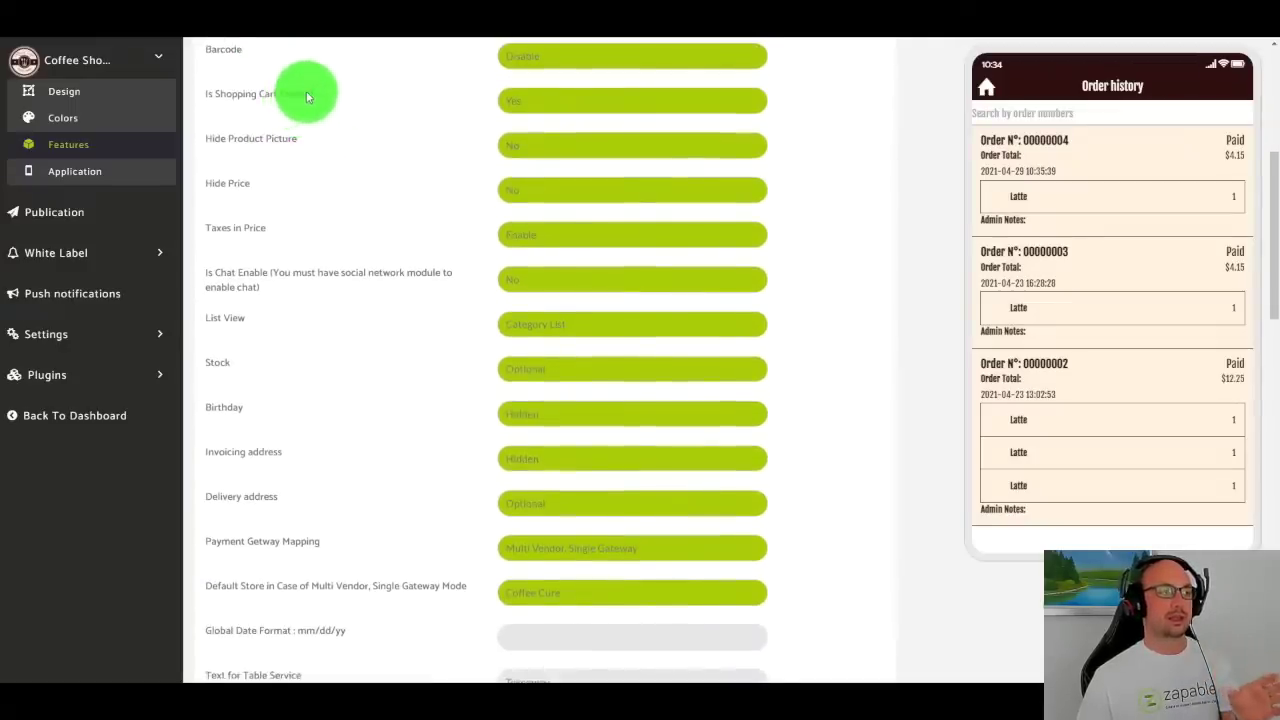
scroll(260, 128, "down", 1)
scroll(258, 143, "down", 1)
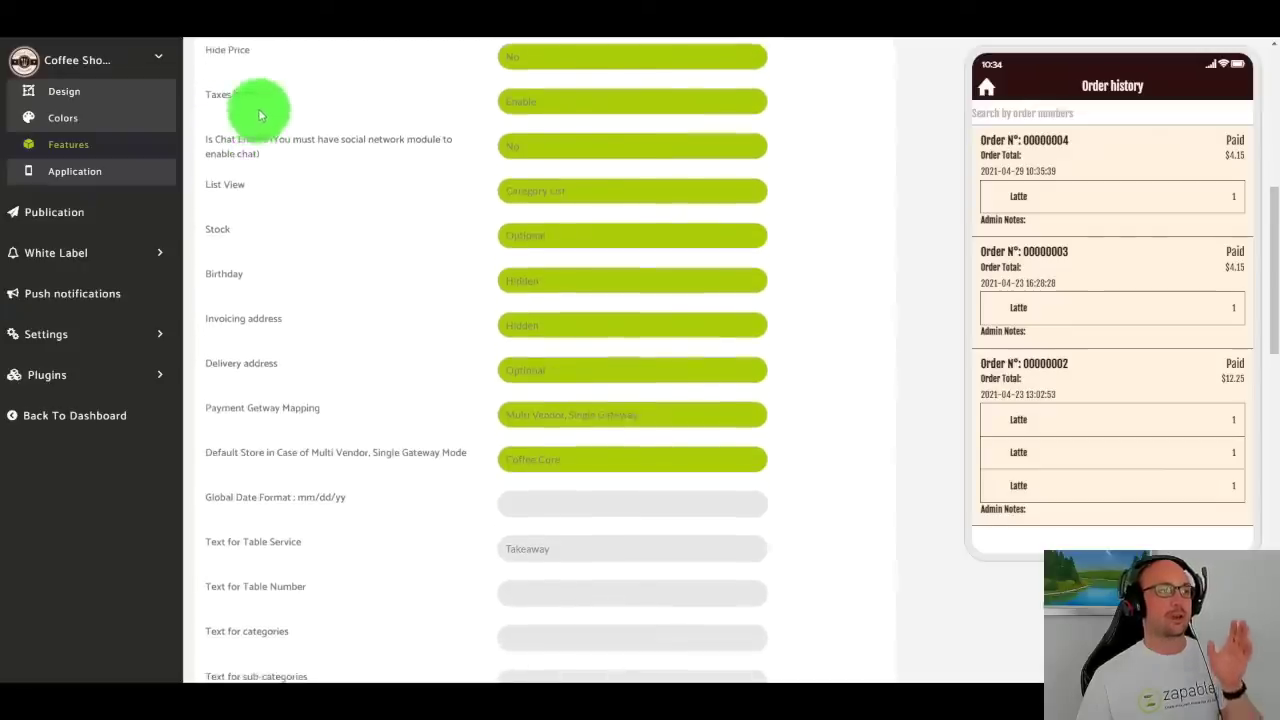
scroll(270, 210, "down", 1)
scroll(252, 250, "down", 12)
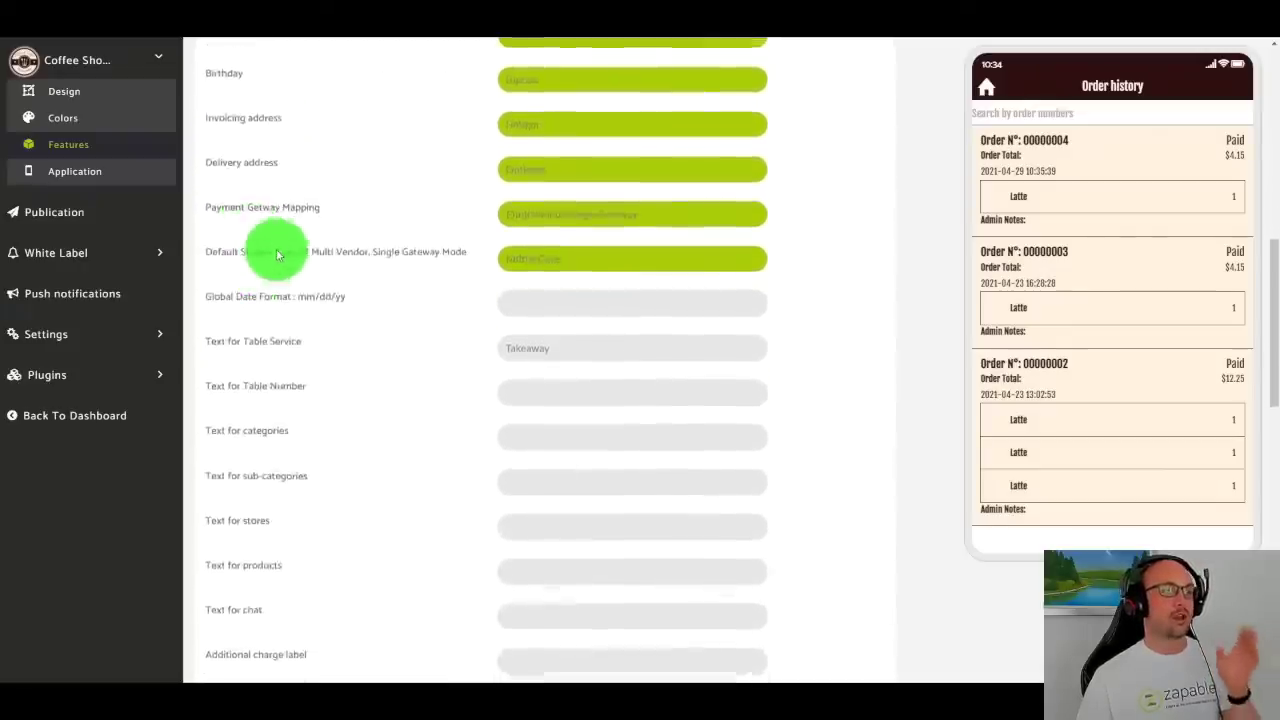
scroll(321, 346, "down", 3)
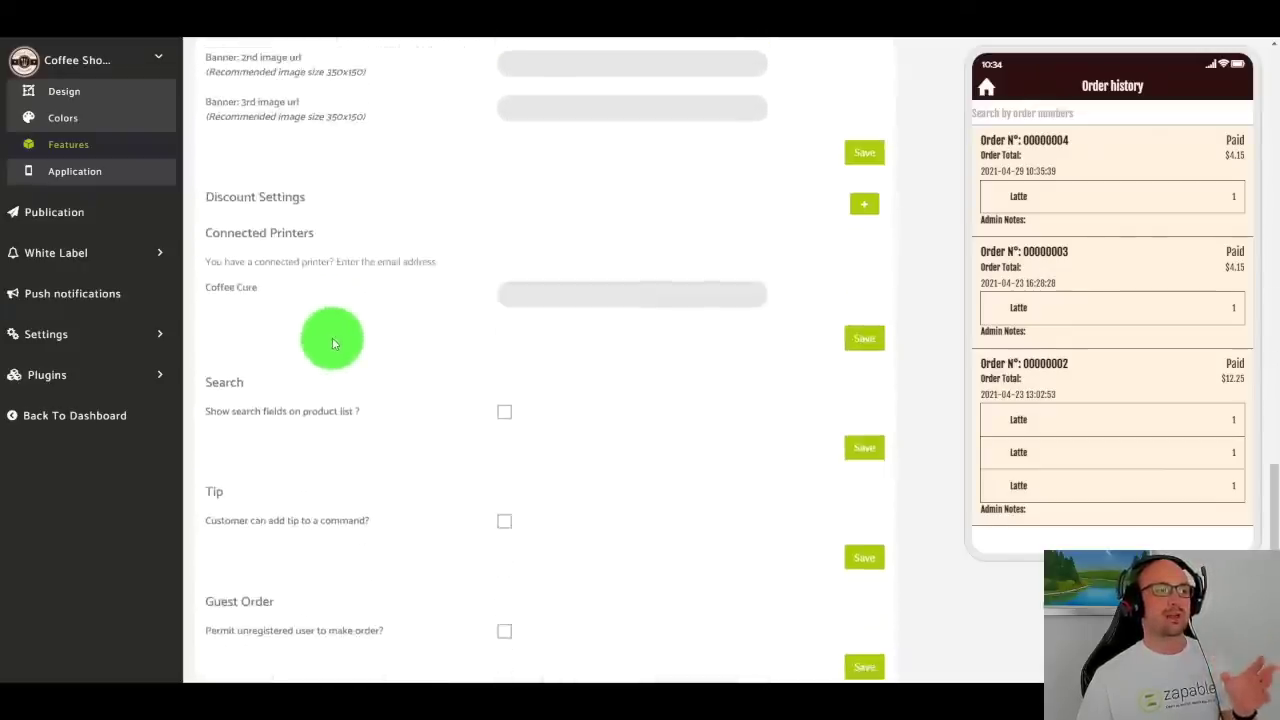
scroll(334, 343, "up", 20)
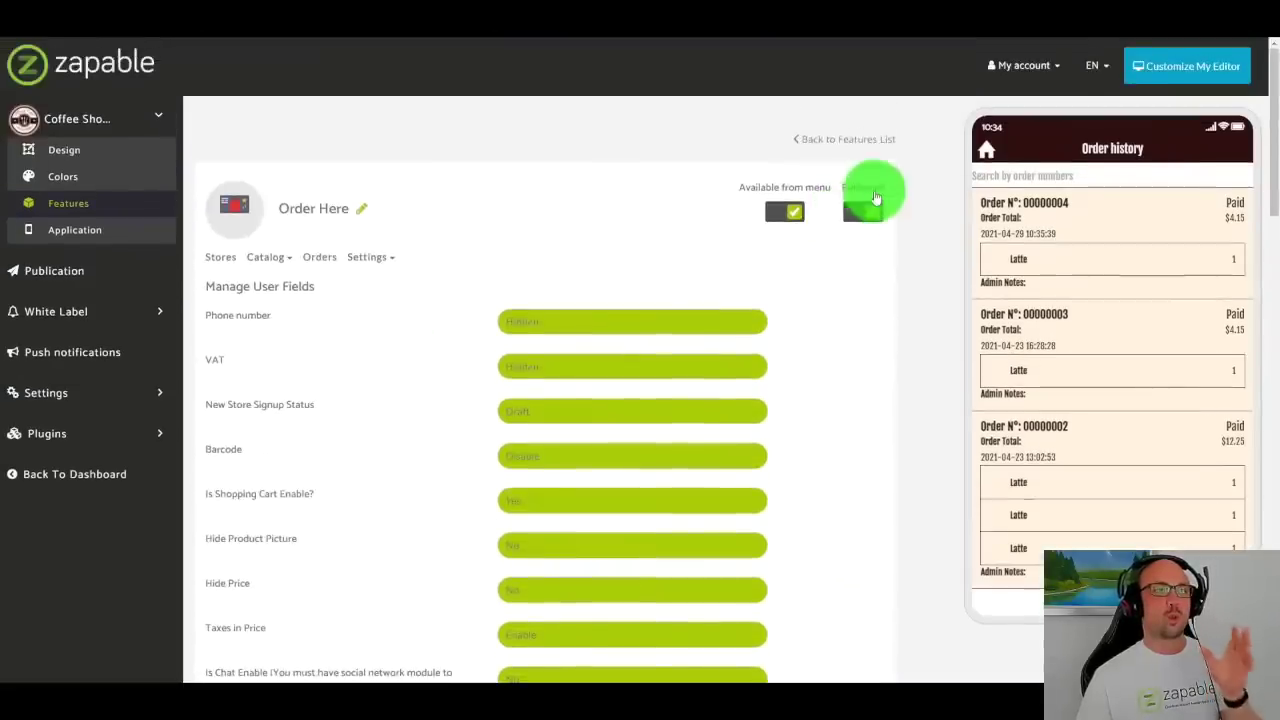
left_click(850, 141)
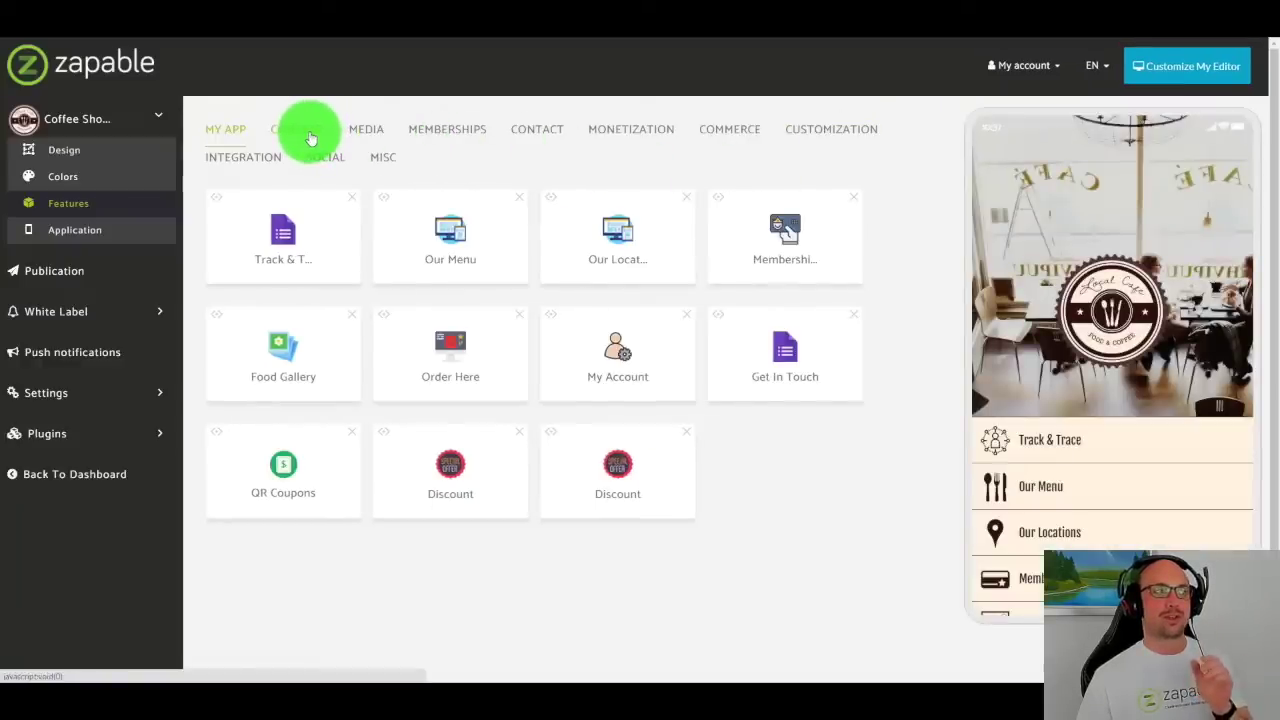
Step: Browse the Content, Media, Memberships and Contact feature categories, then return to the apps dashboard
left_click(310, 138)
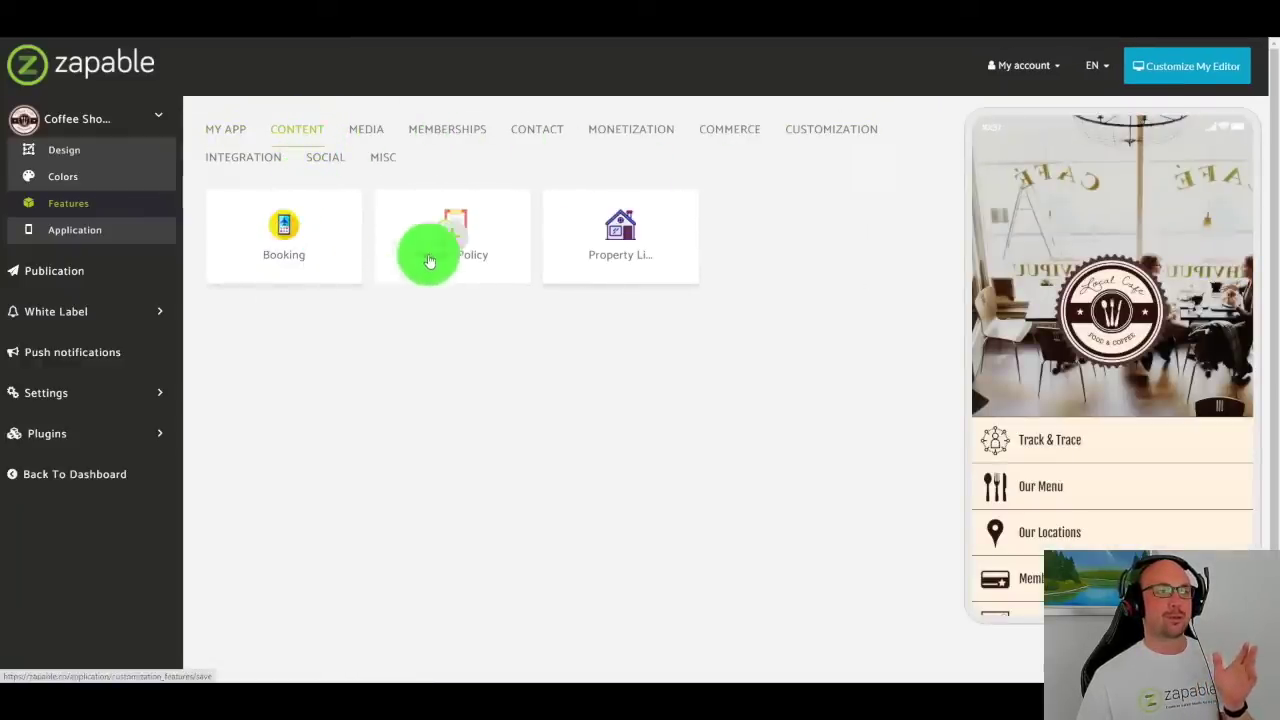
left_click(380, 133)
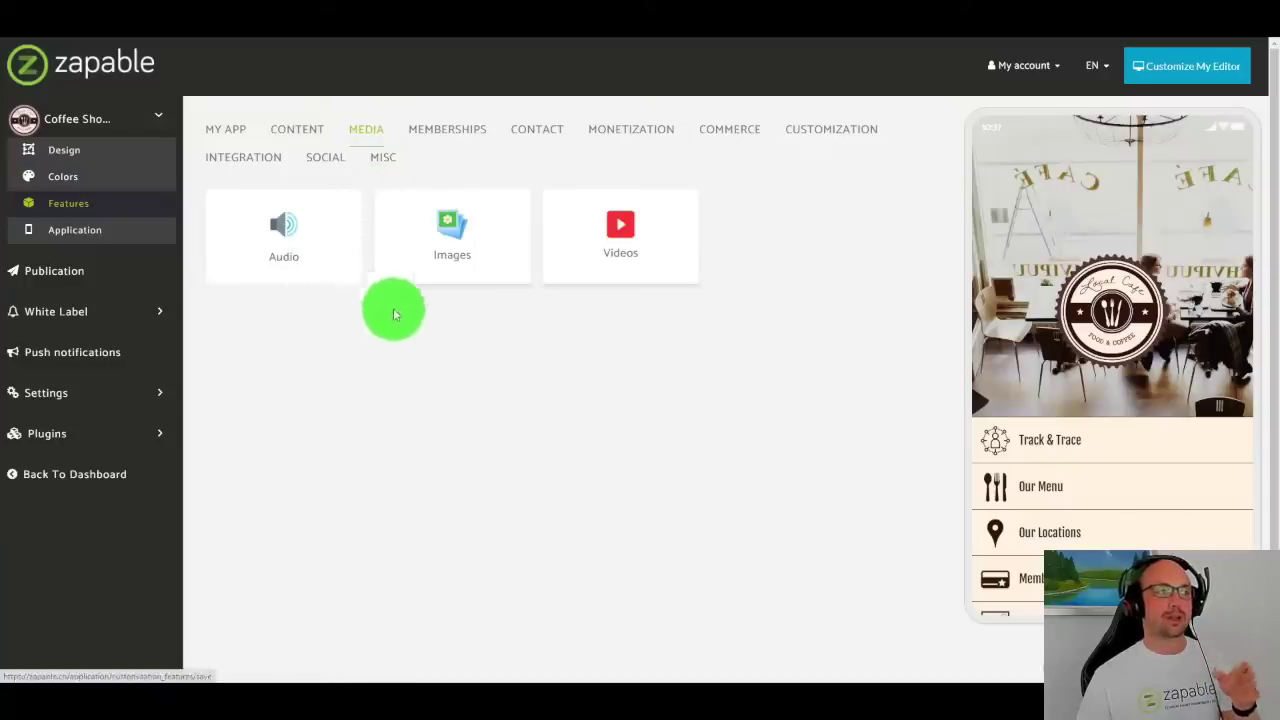
left_click(459, 143)
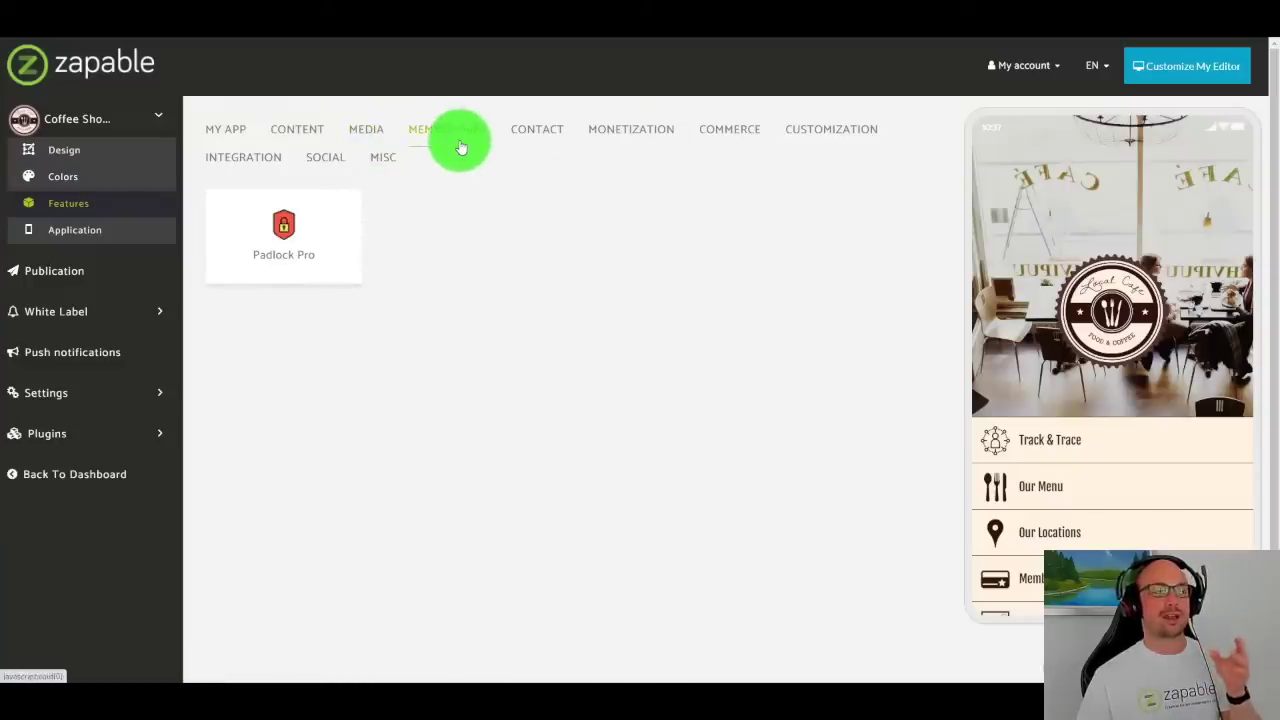
left_click(546, 137)
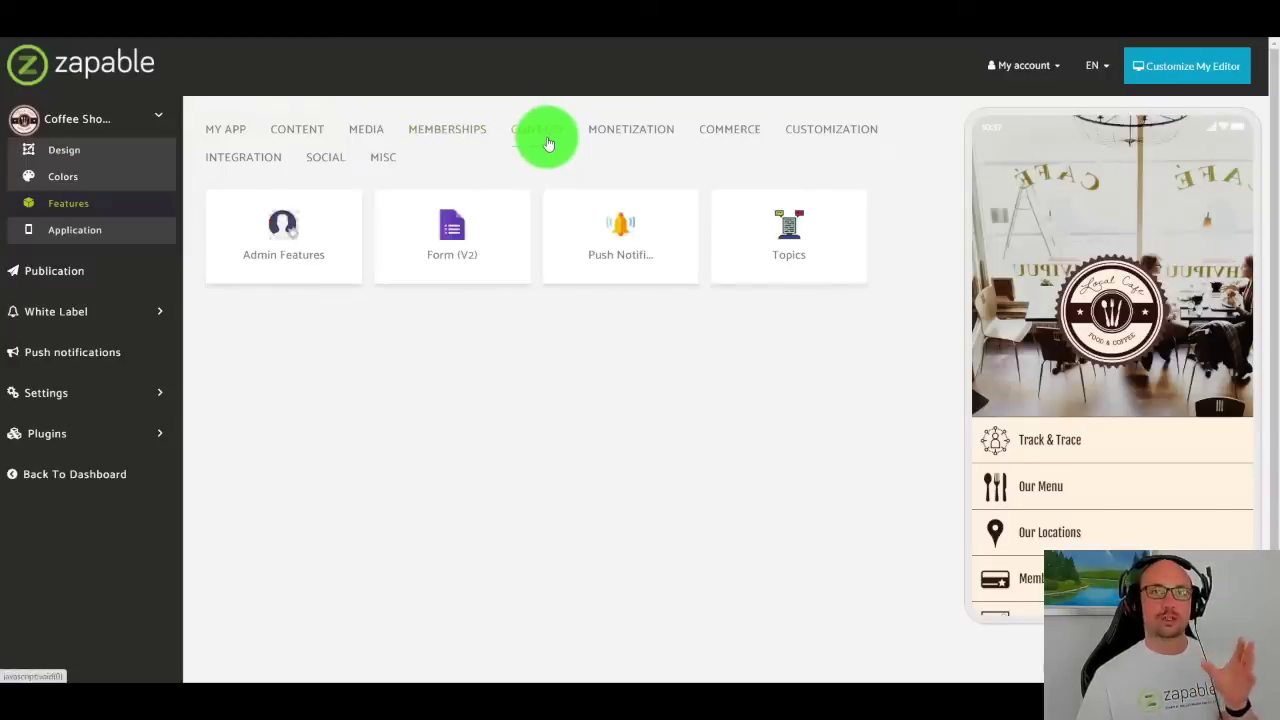
left_click(20, 63)
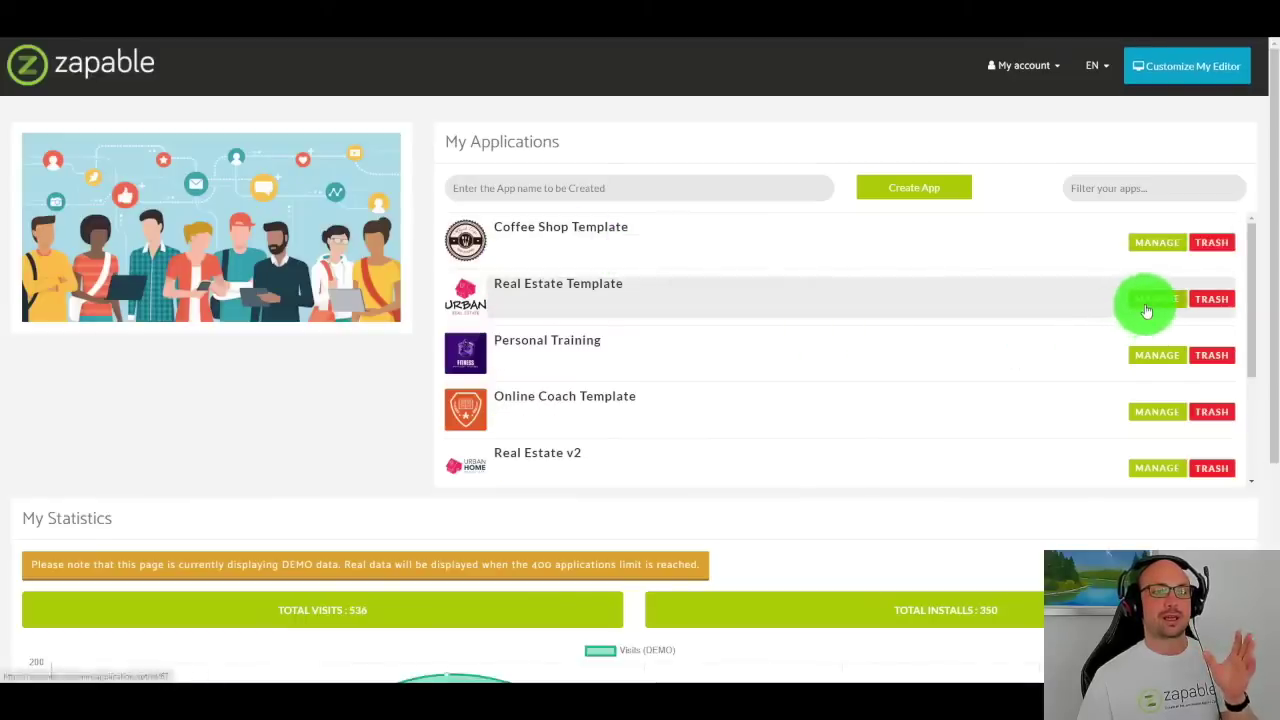
left_click(1147, 311)
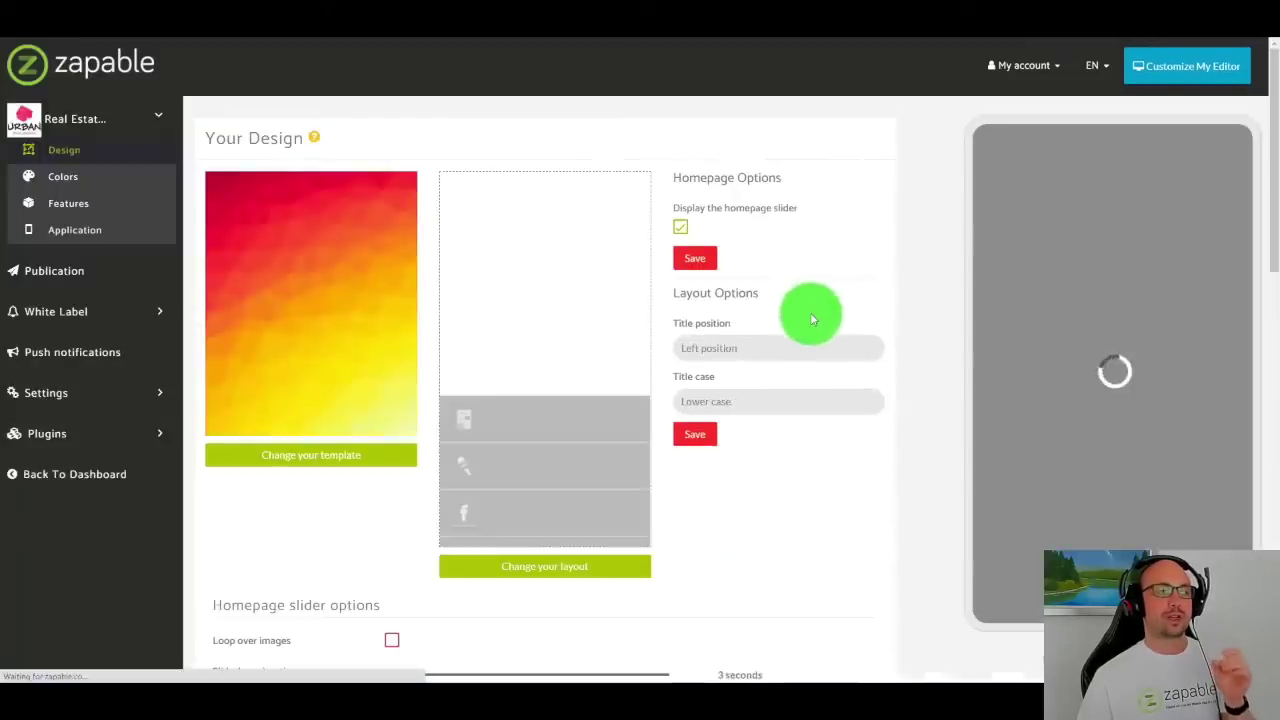
scroll(832, 424, "down", 5)
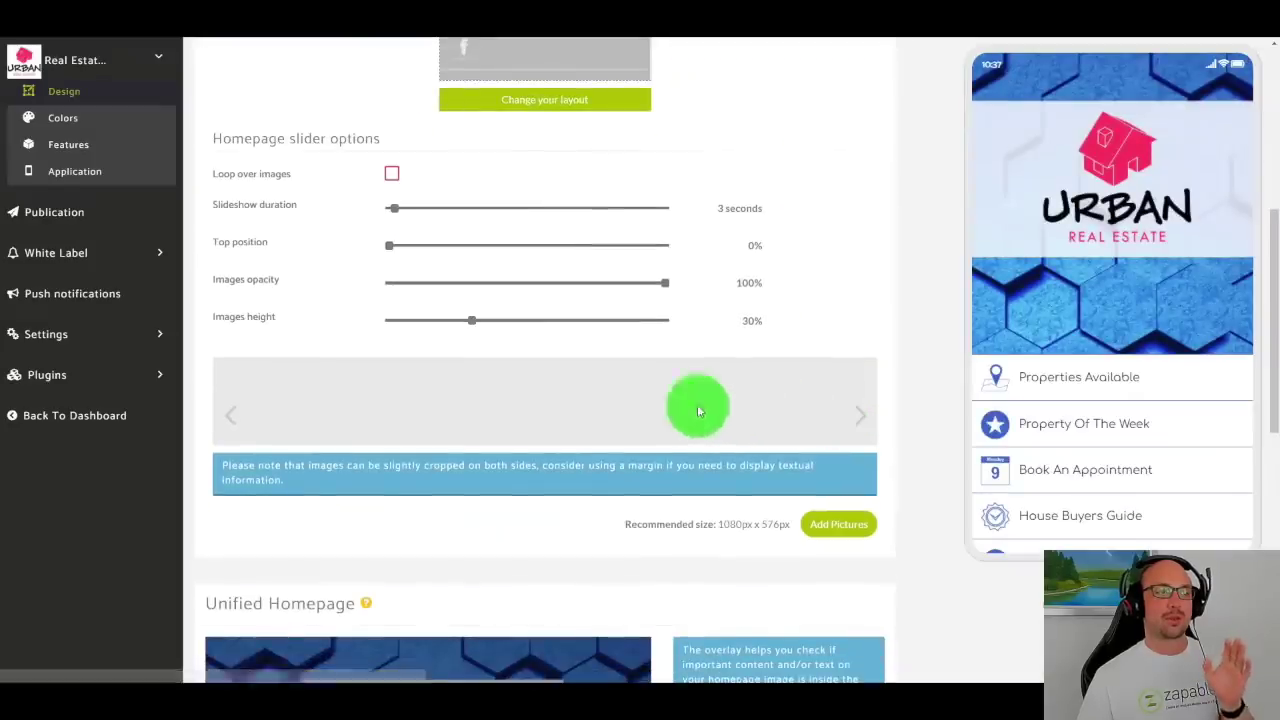
scroll(721, 420, "down", 4)
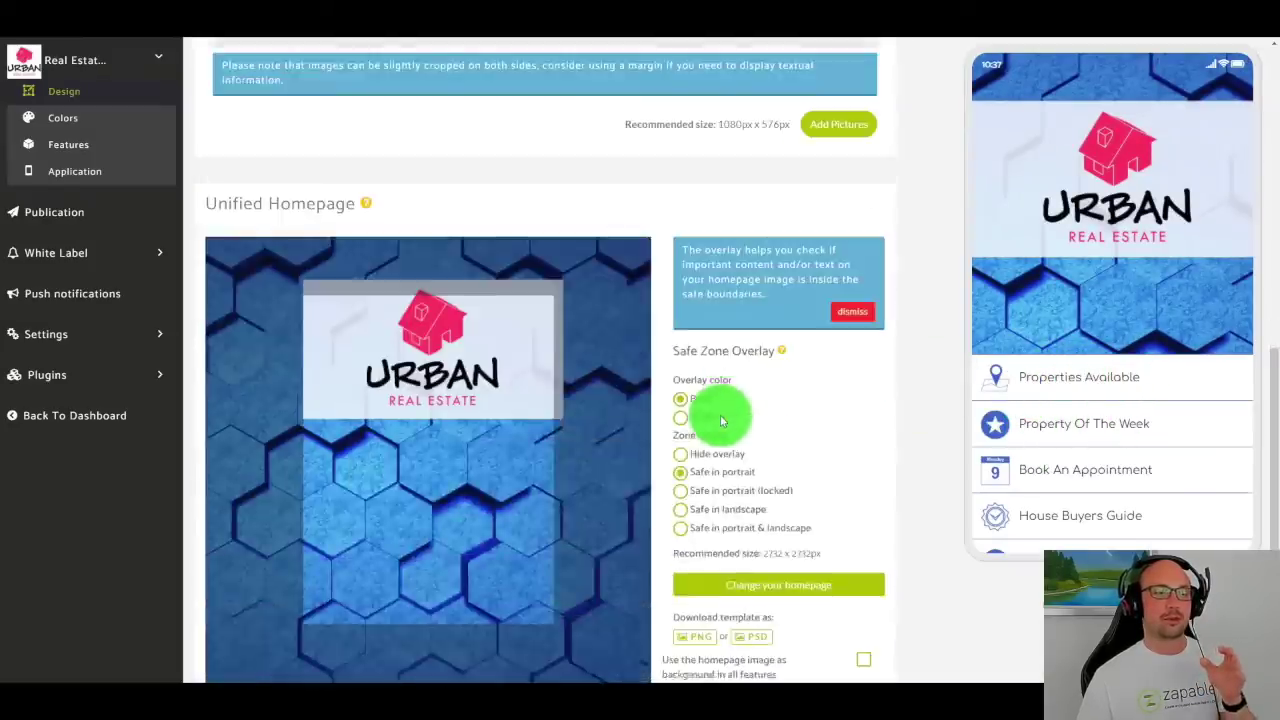
scroll(721, 420, "down", 3)
left_click(686, 626)
scroll(628, 577, "down", 4)
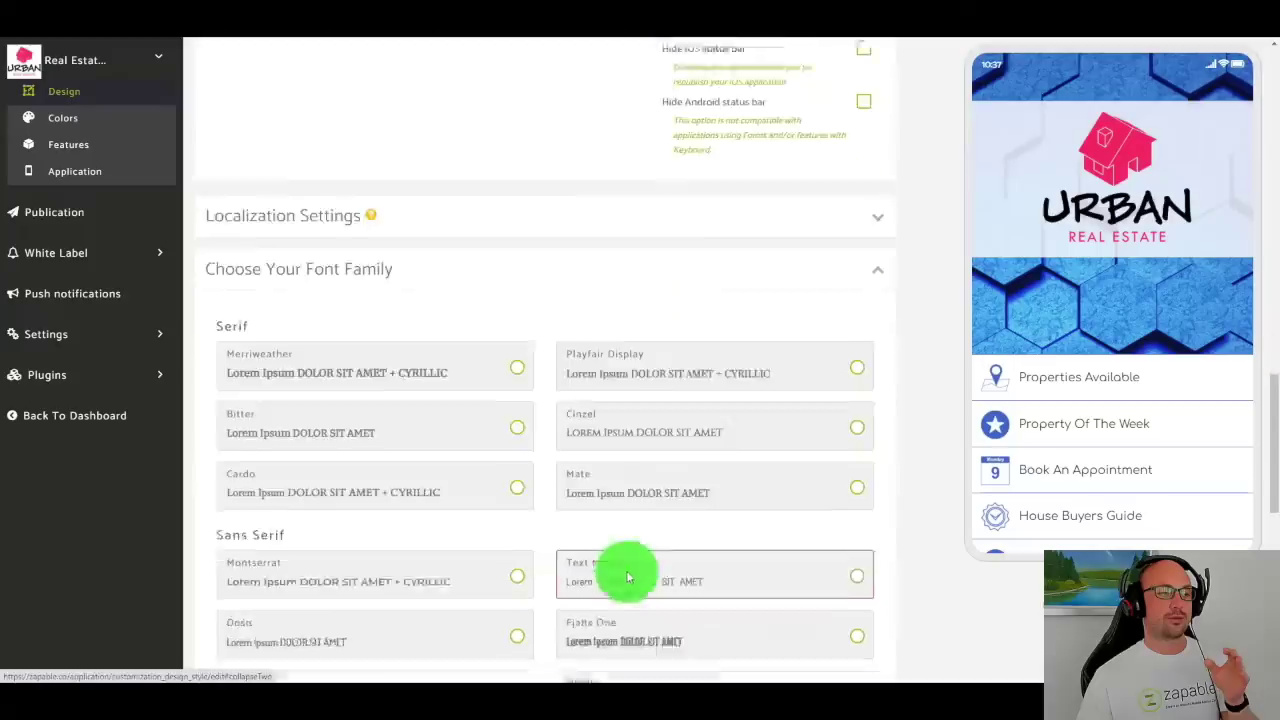
scroll(628, 577, "down", 4)
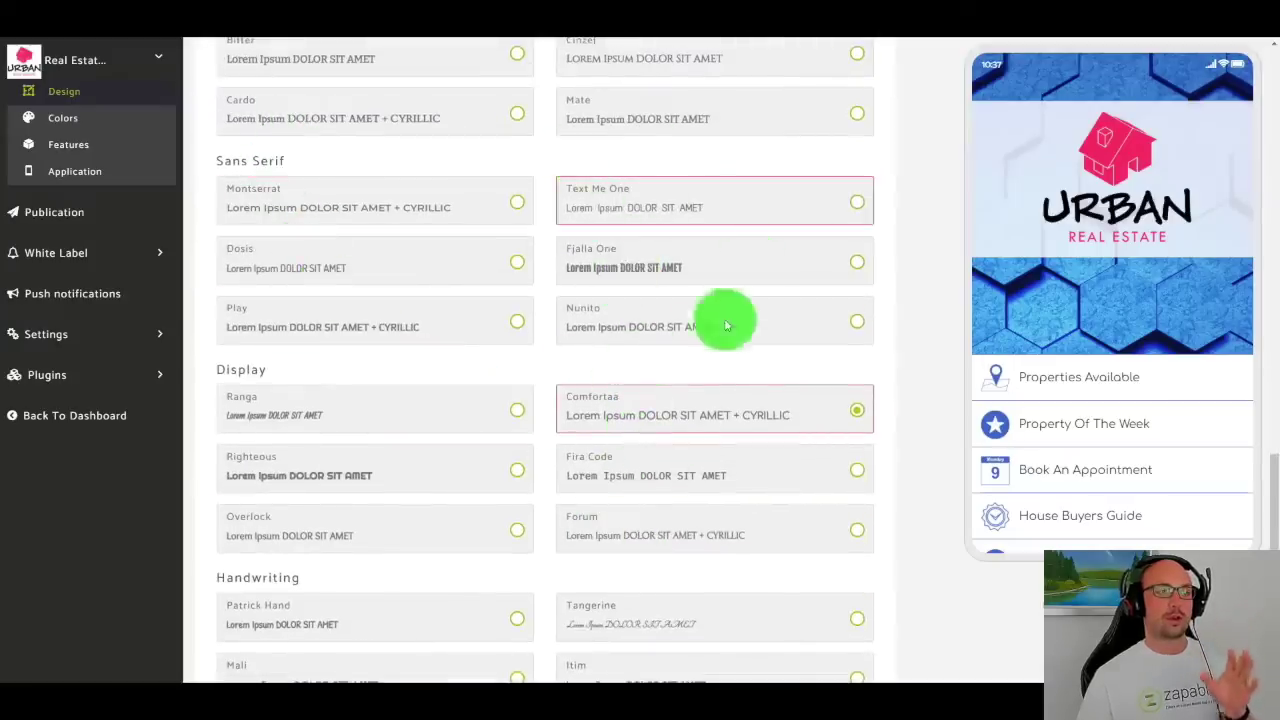
scroll(650, 300, "up", 4)
left_click(394, 248)
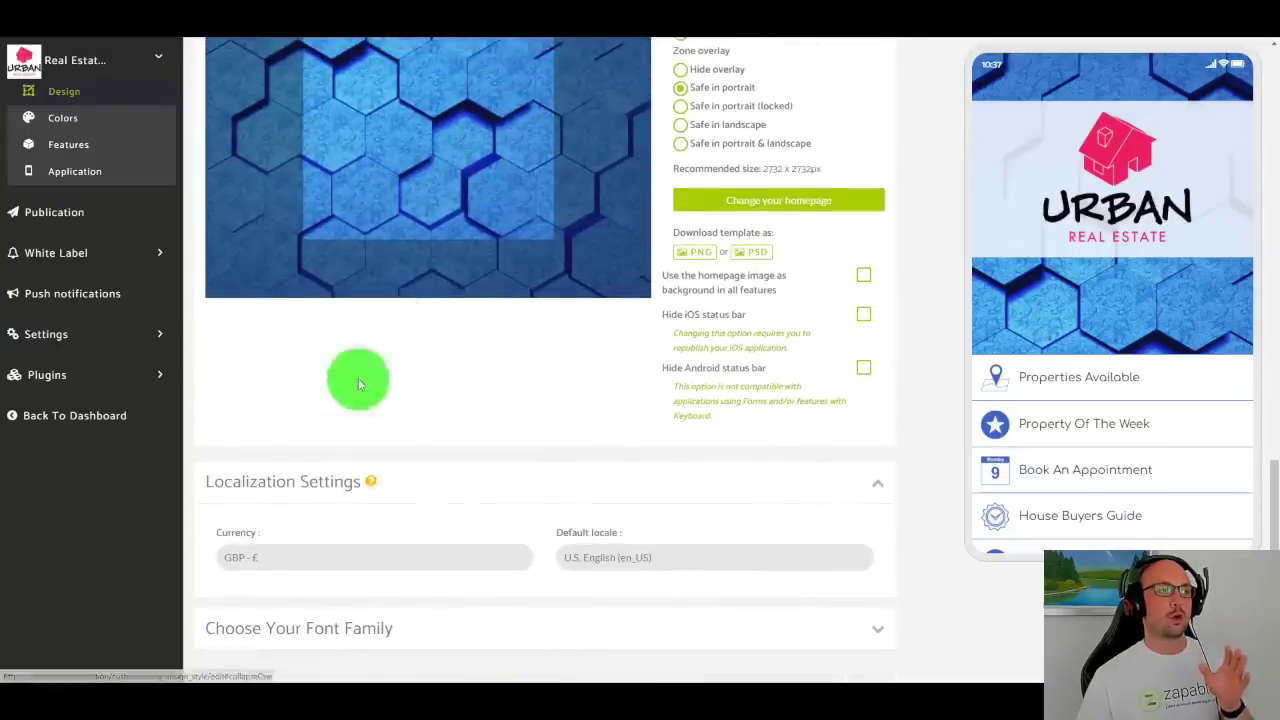
left_click(634, 559)
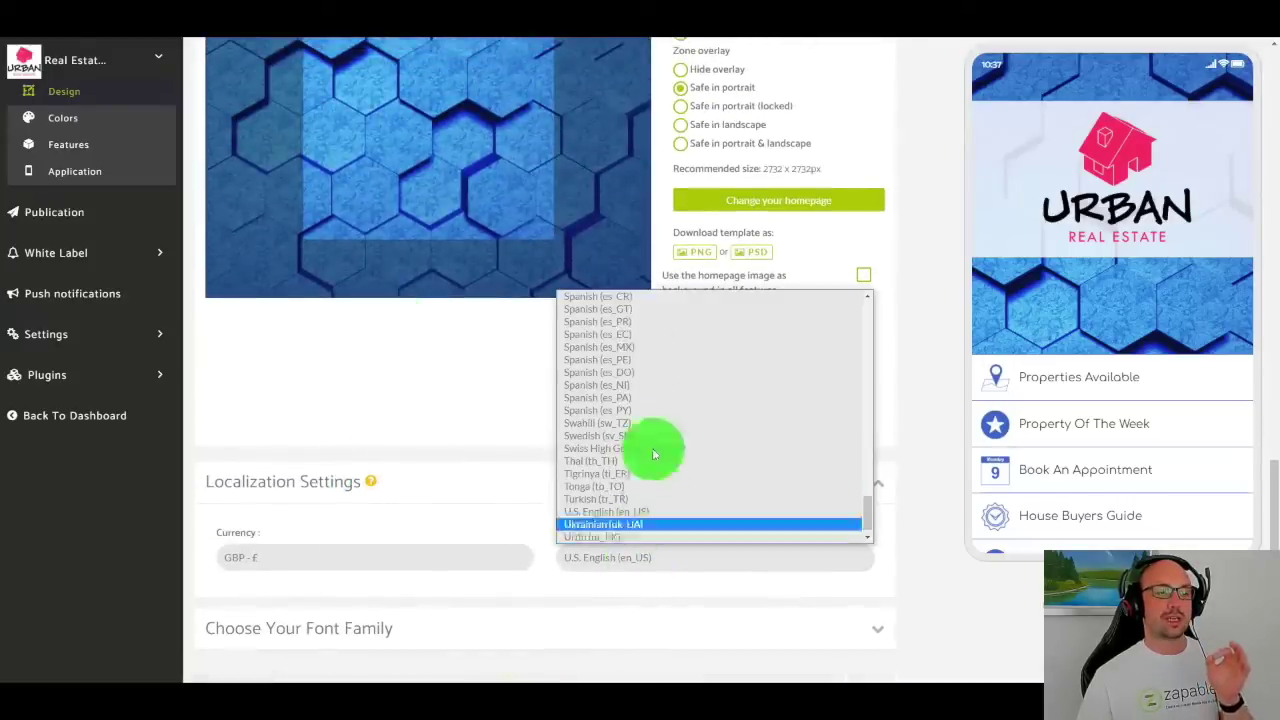
left_click(648, 519)
scroll(714, 531, "up", 8)
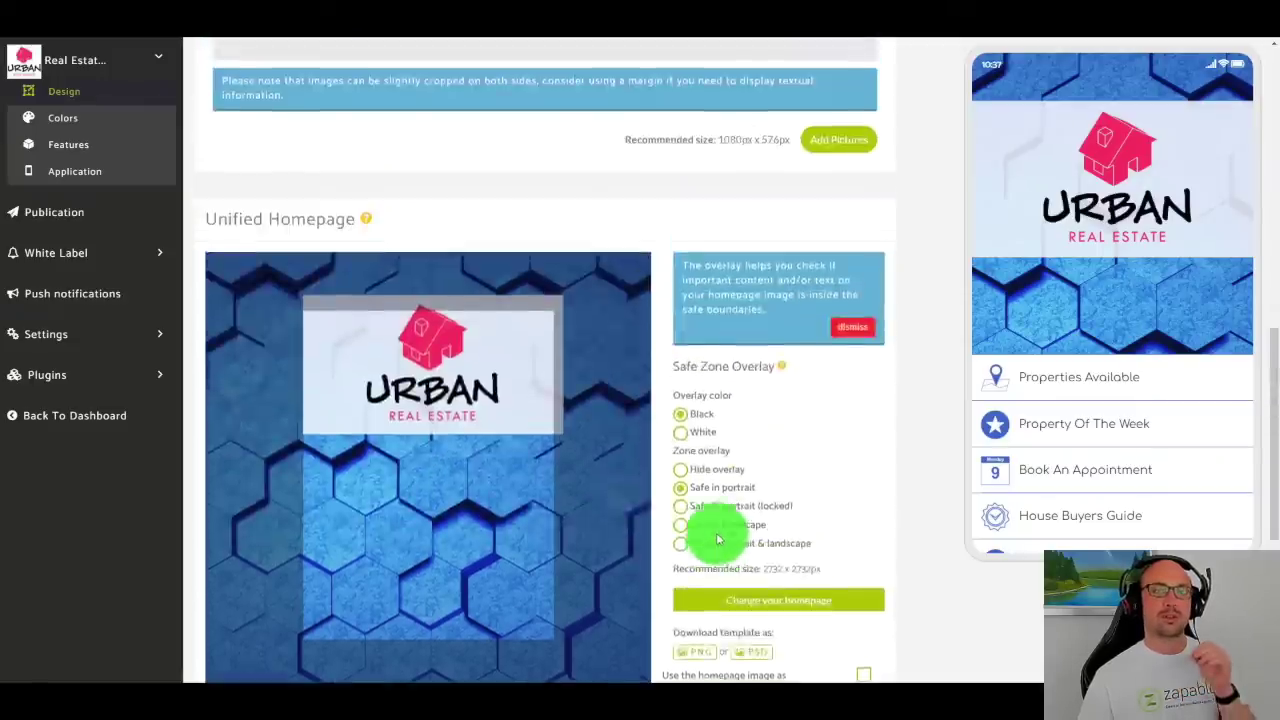
scroll(745, 515, "up", 5)
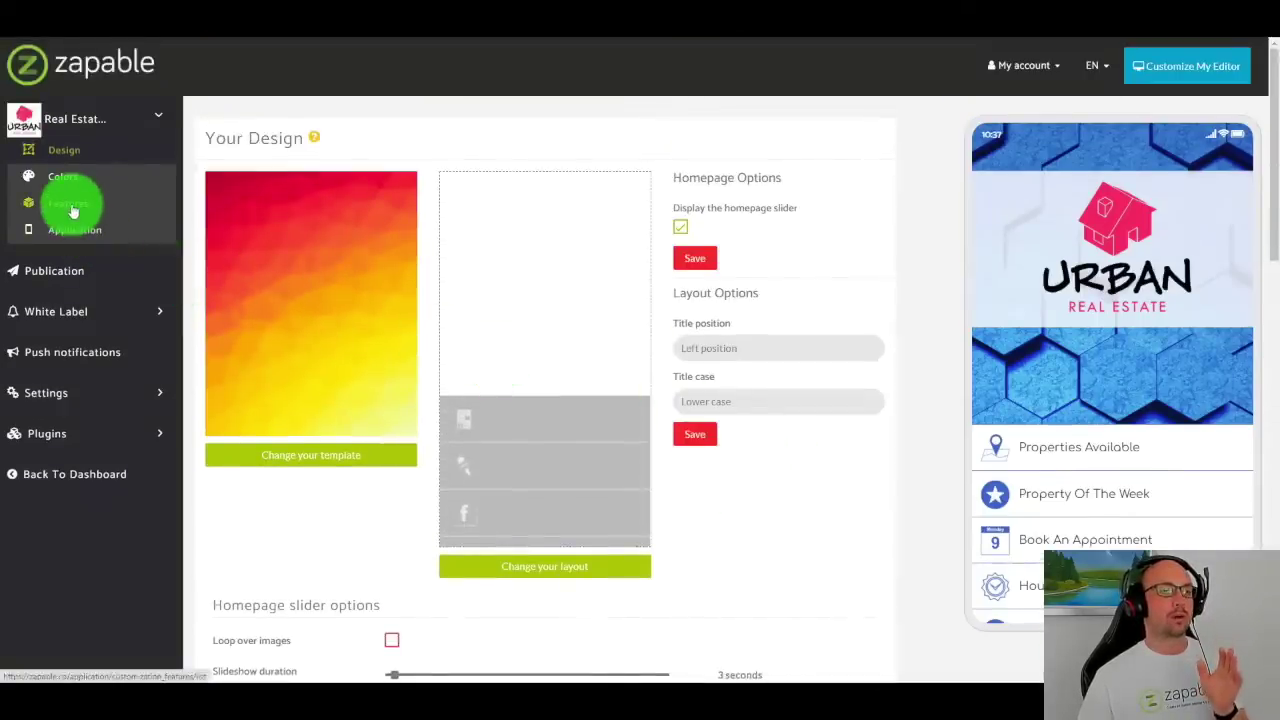
scroll(1032, 419, "down", 1)
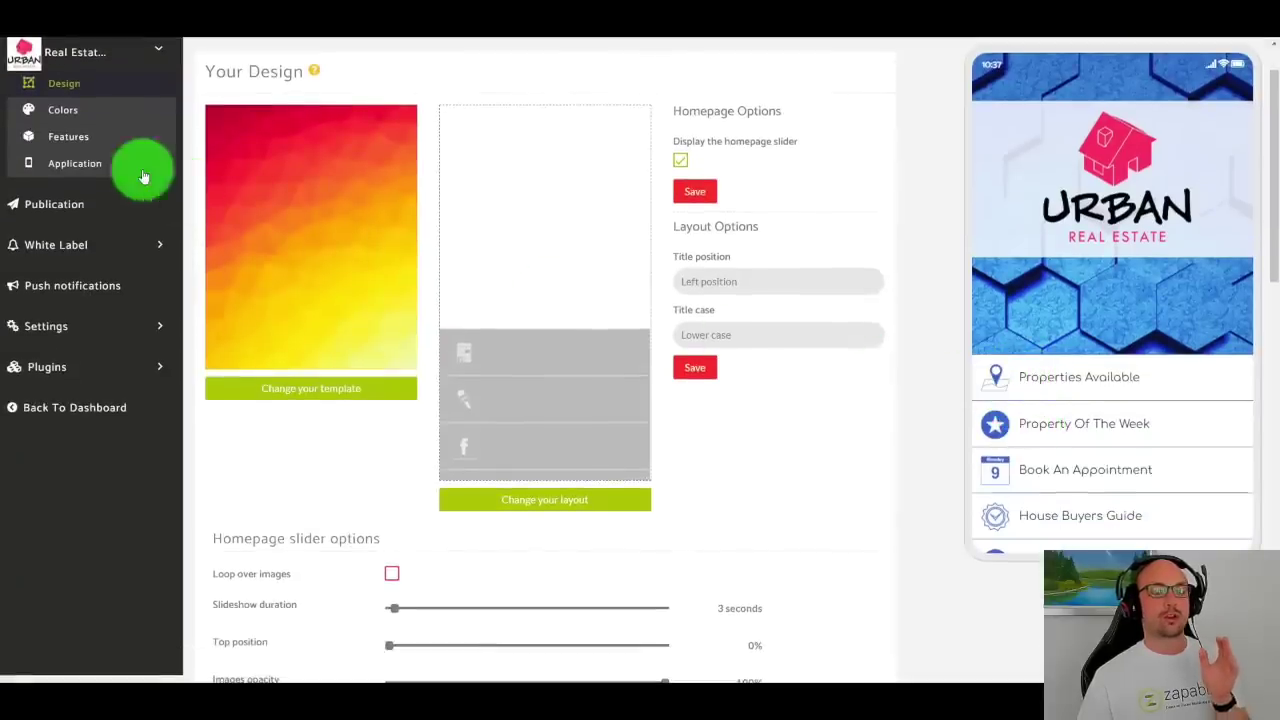
Step: Open the Features page and preview the Properties Available listings
left_click(88, 138)
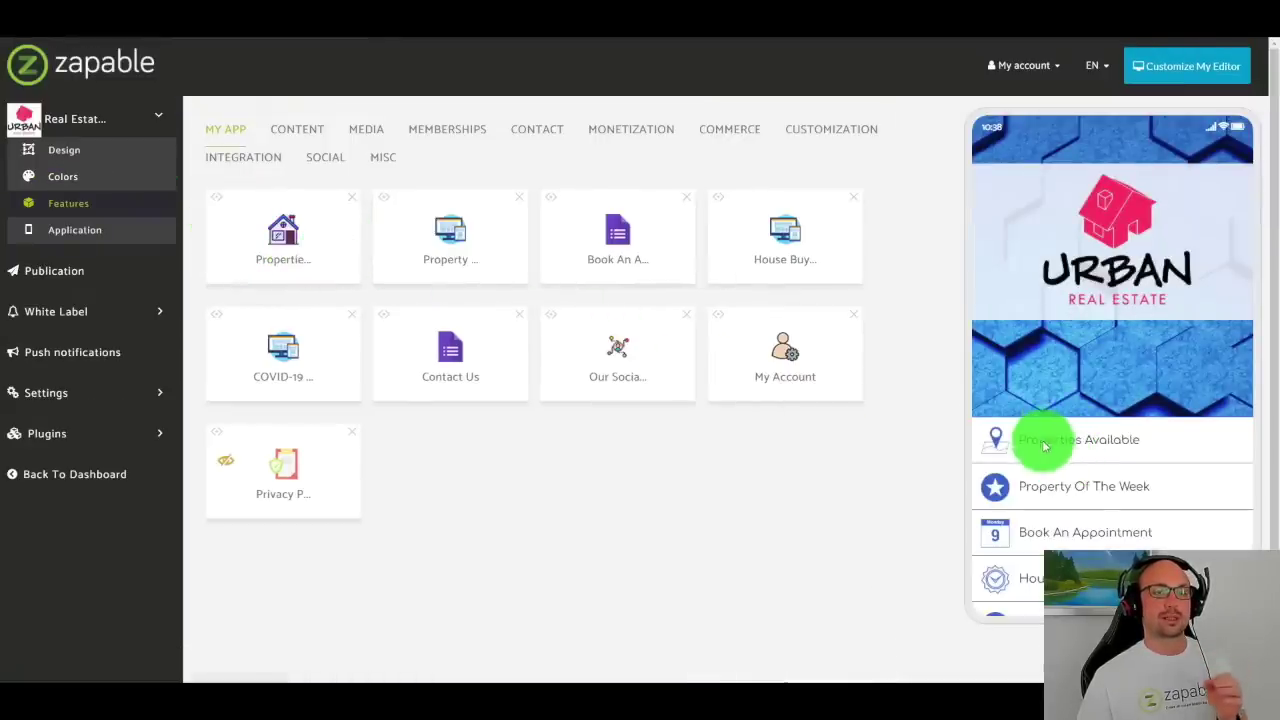
left_click(1041, 446)
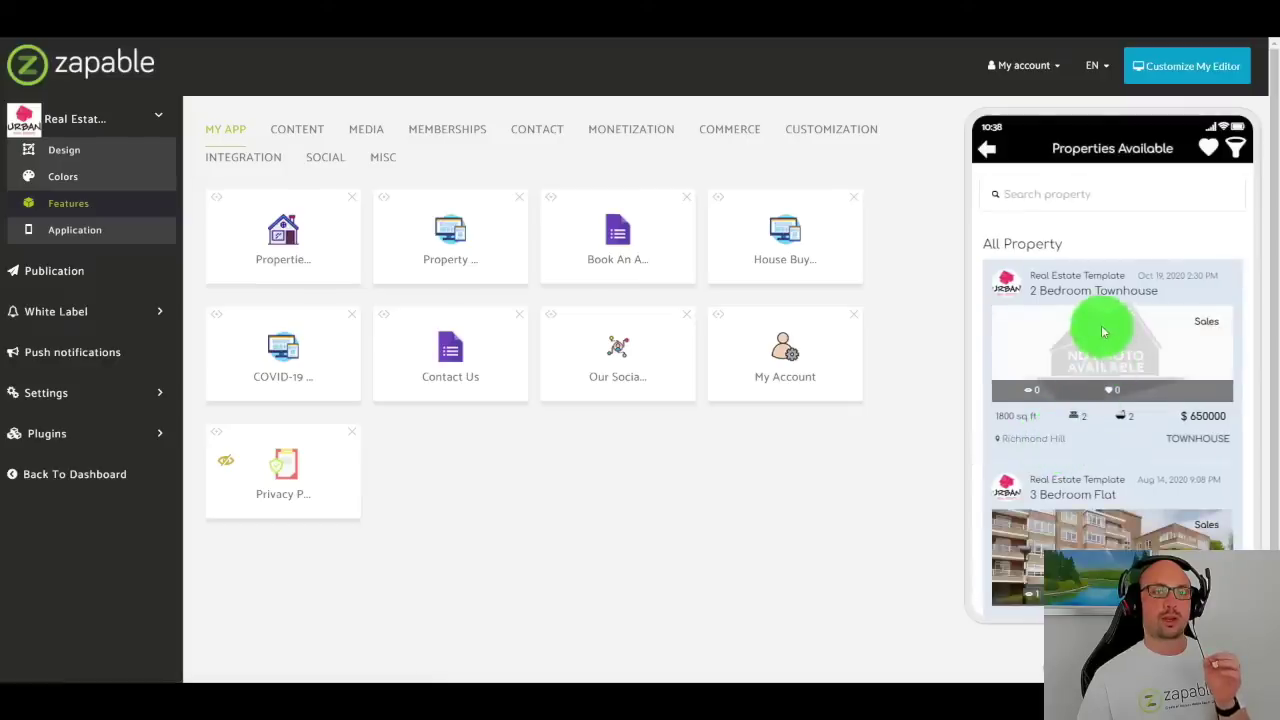
scroll(1106, 330, "down", 1)
scroll(1104, 325, "down", 3)
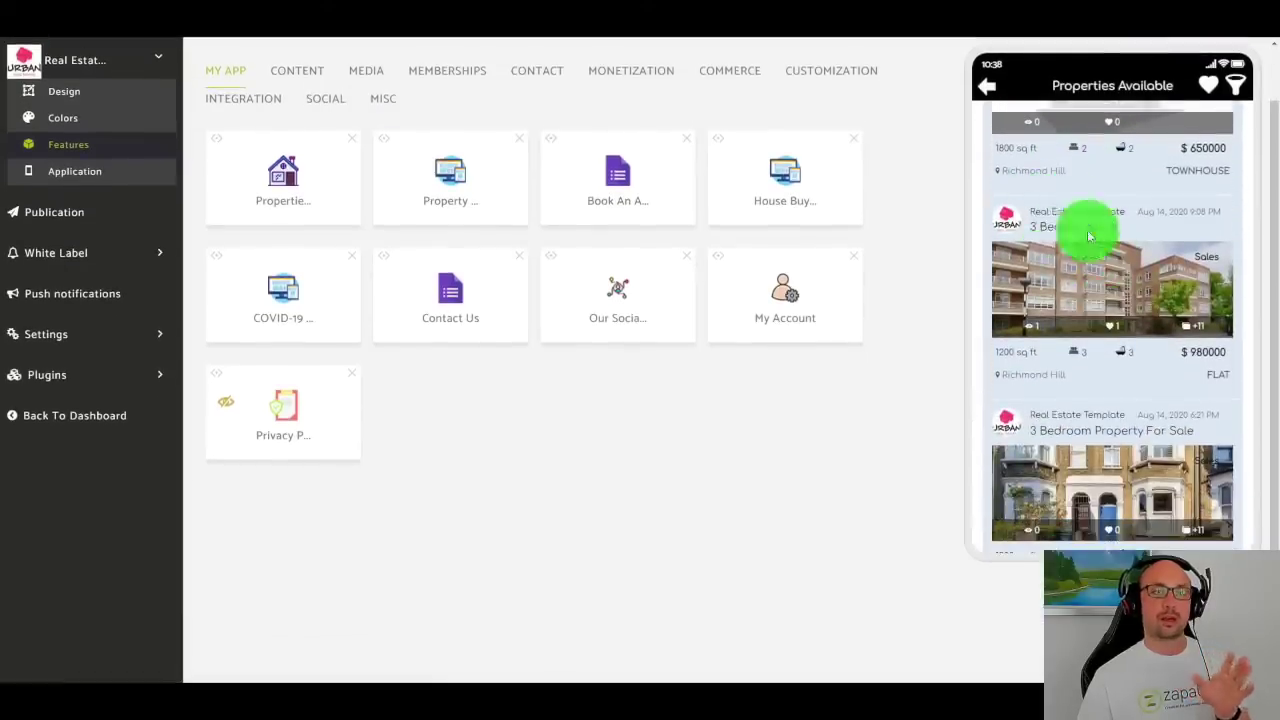
Step: Open the 3 Bedroom Flat listing and scroll its details, backing out of the login prompt
left_click(1058, 226)
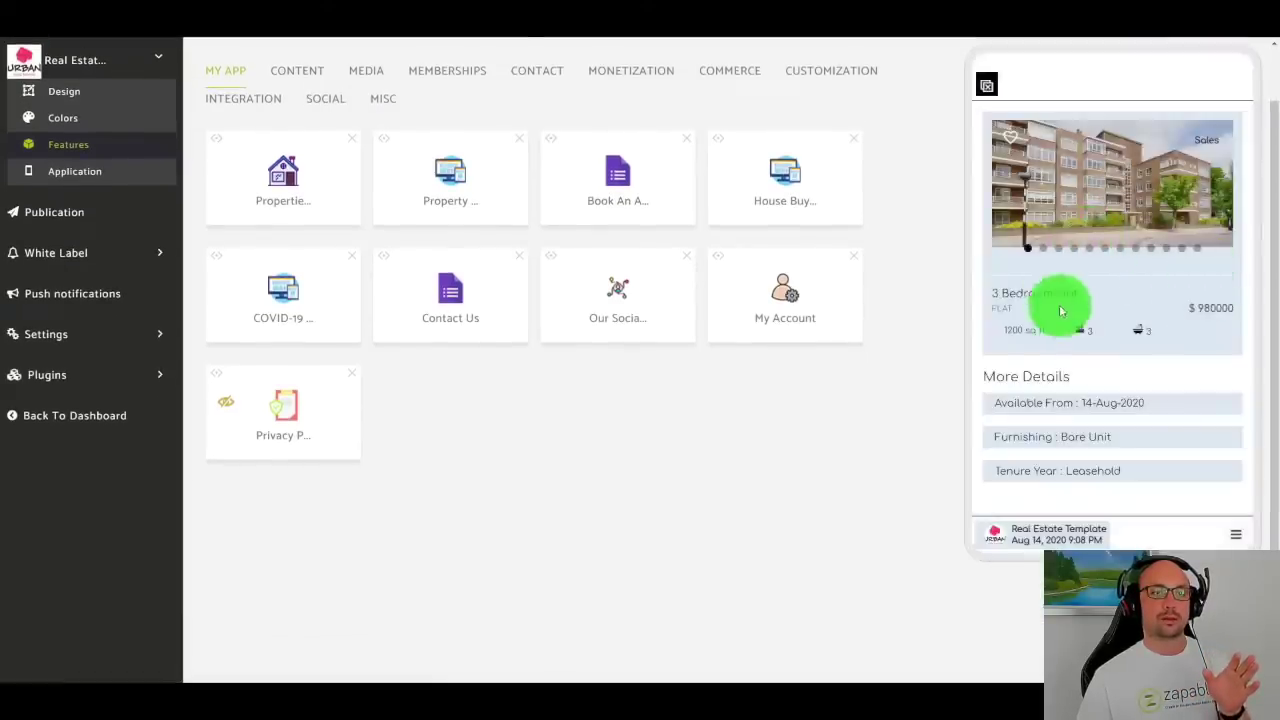
scroll(1063, 306, "down", 1)
scroll(1090, 364, "down", 5)
scroll(1092, 366, "up", 6)
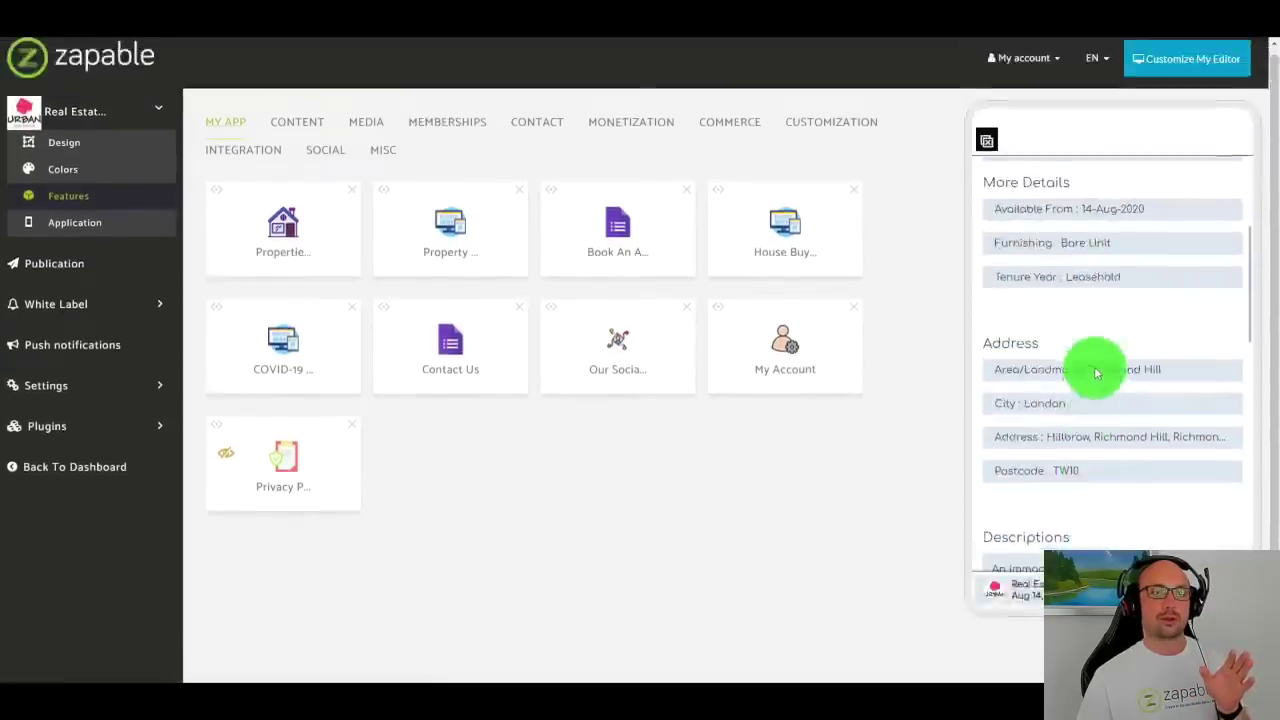
scroll(1105, 386, "up", 1)
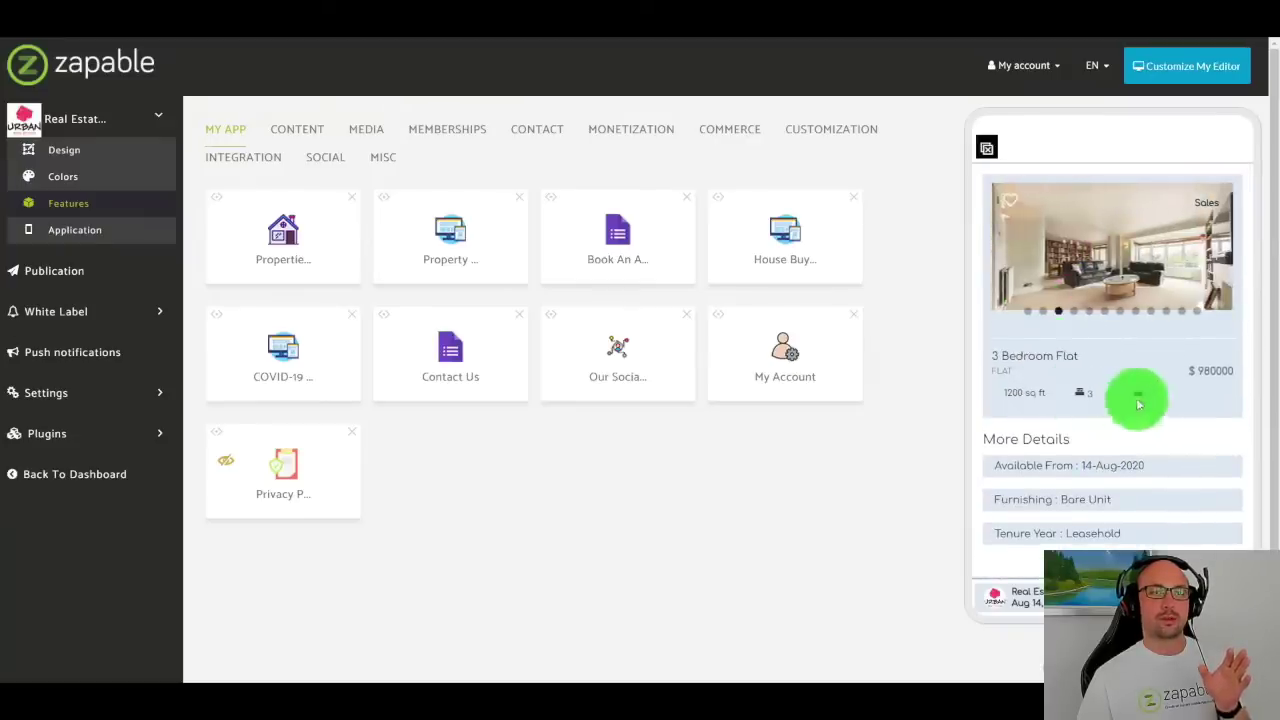
left_click(1020, 196)
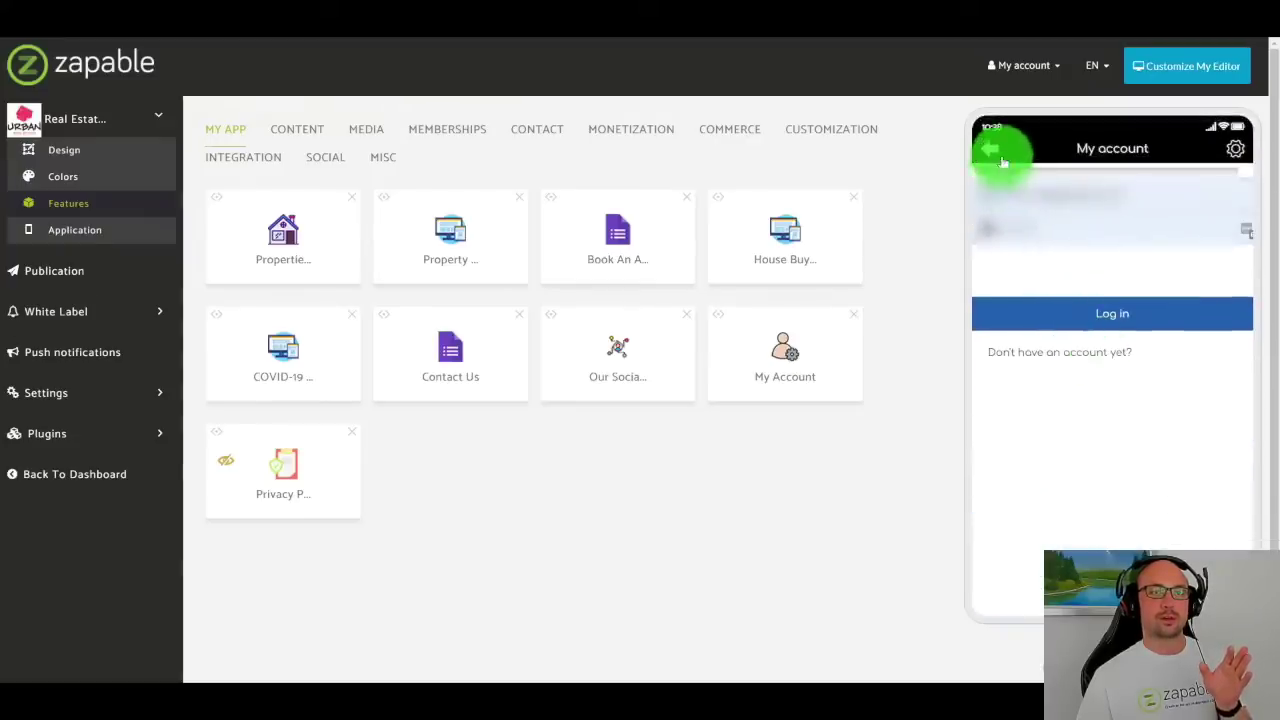
left_click(990, 152)
Step: Scroll further through the listing's amenities and check its favourite and message options
scroll(1080, 394, "down", 5)
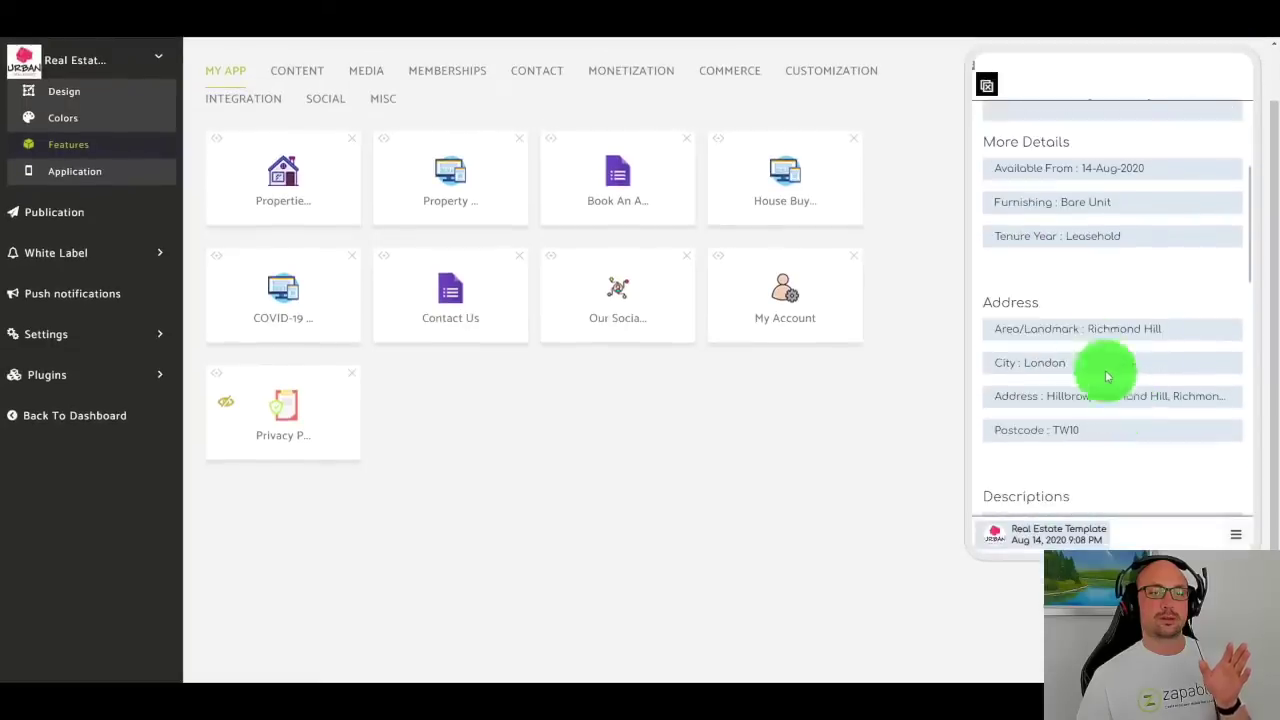
scroll(1108, 360, "down", 5)
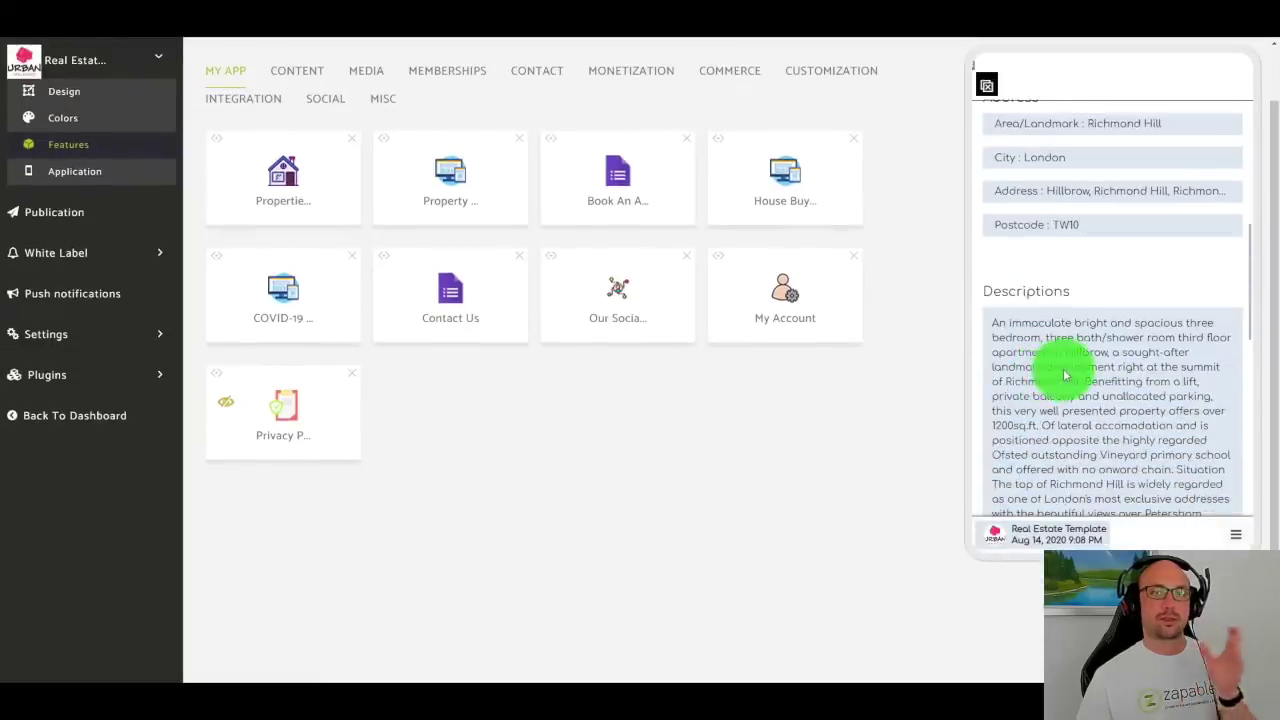
scroll(1108, 378, "down", 10)
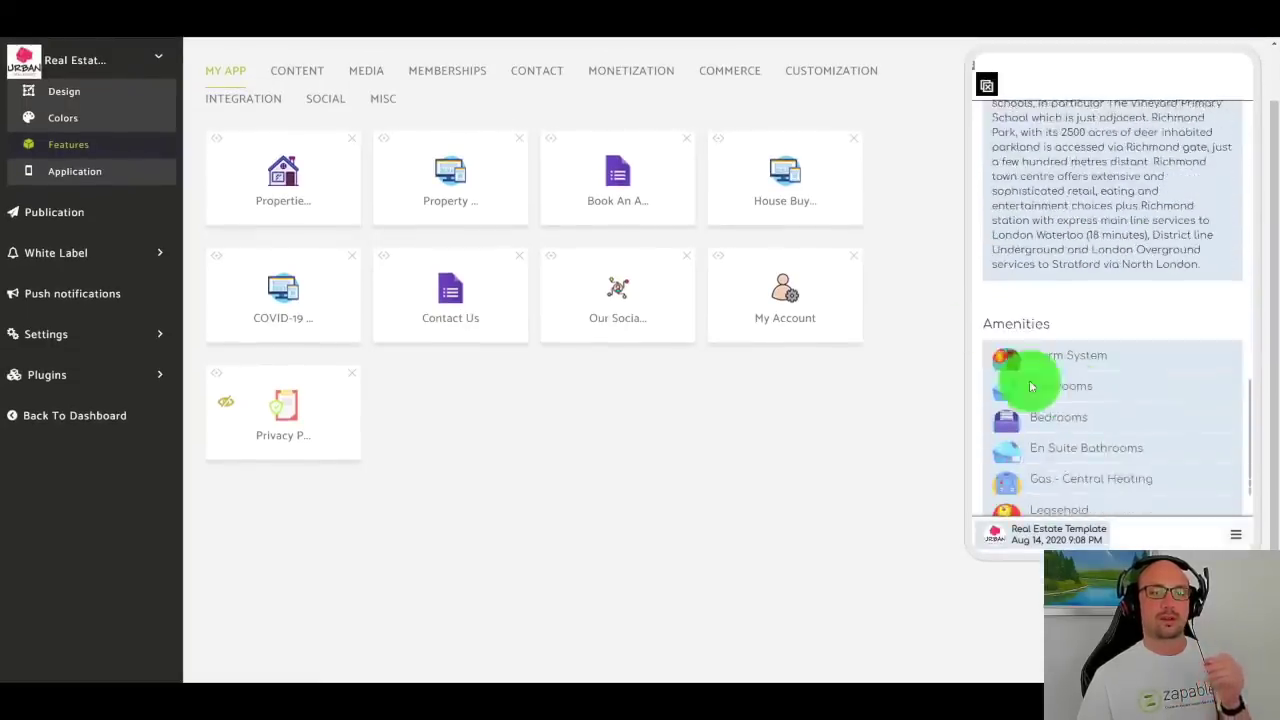
left_click(1236, 534)
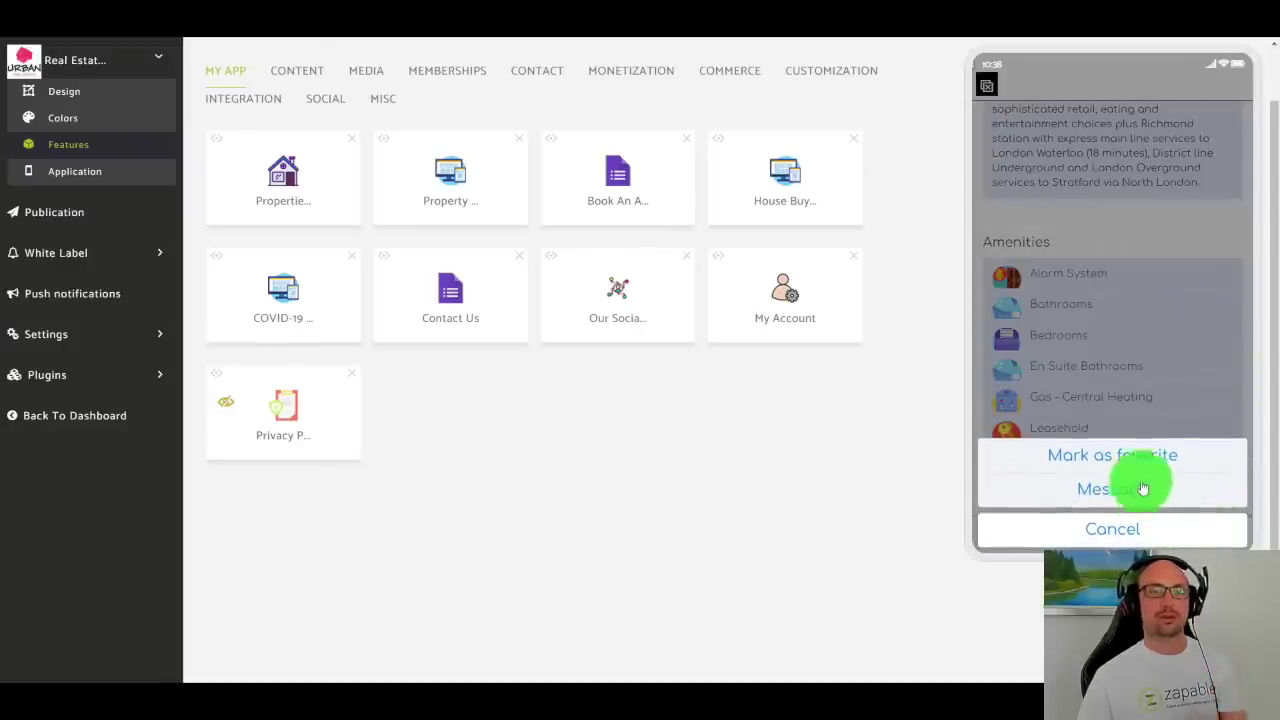
left_click(1109, 537)
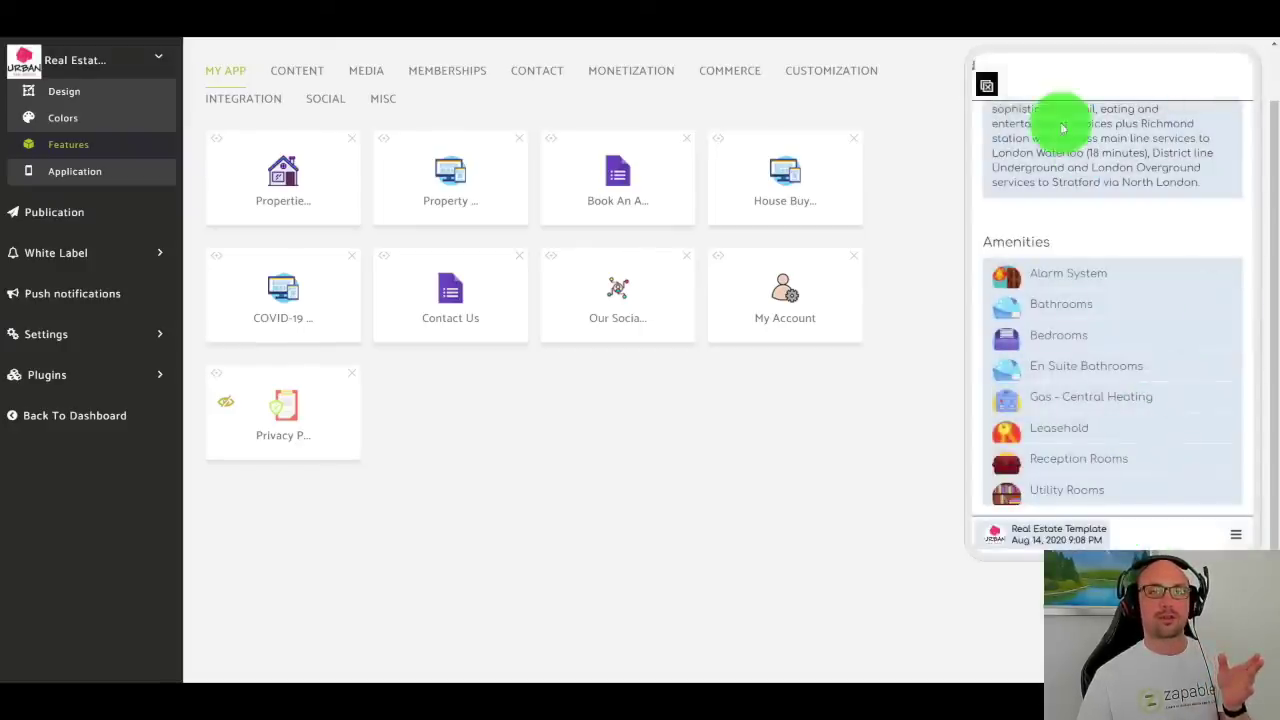
Step: Check the Property For filter on the Properties Available list, then expand the Plugins sidebar list
left_click(986, 86)
left_click(1232, 88)
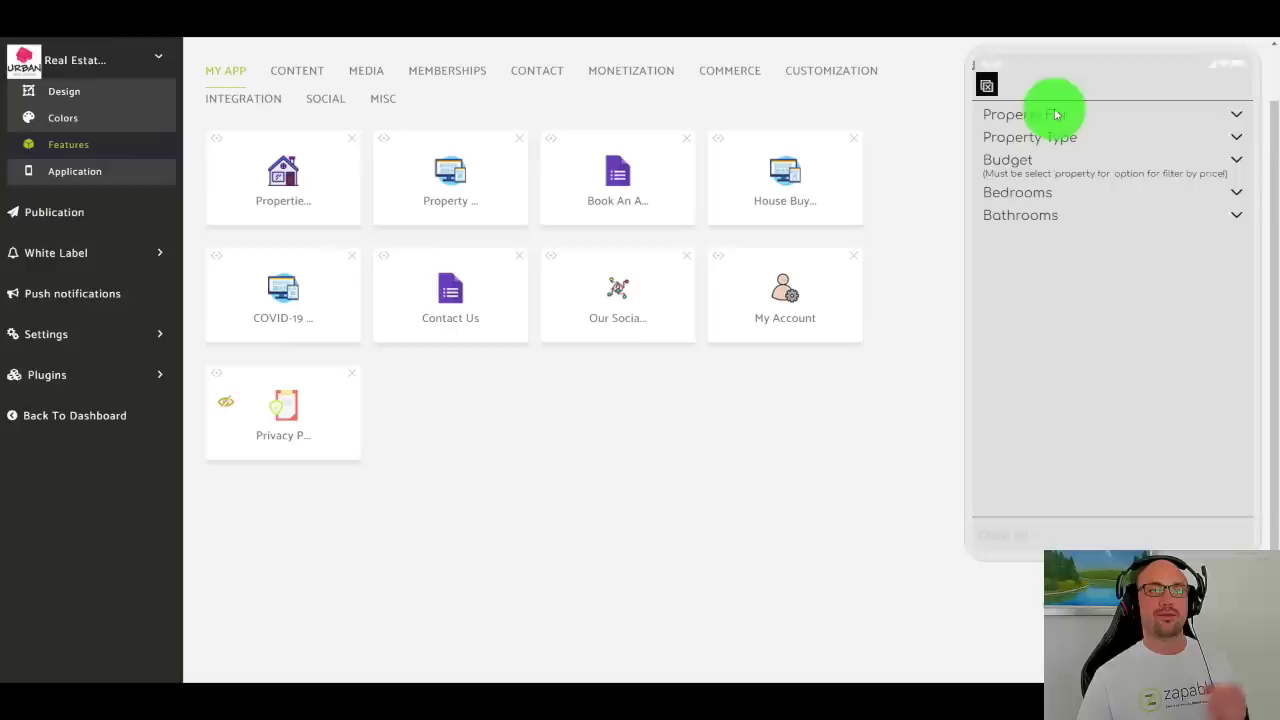
left_click(1236, 114)
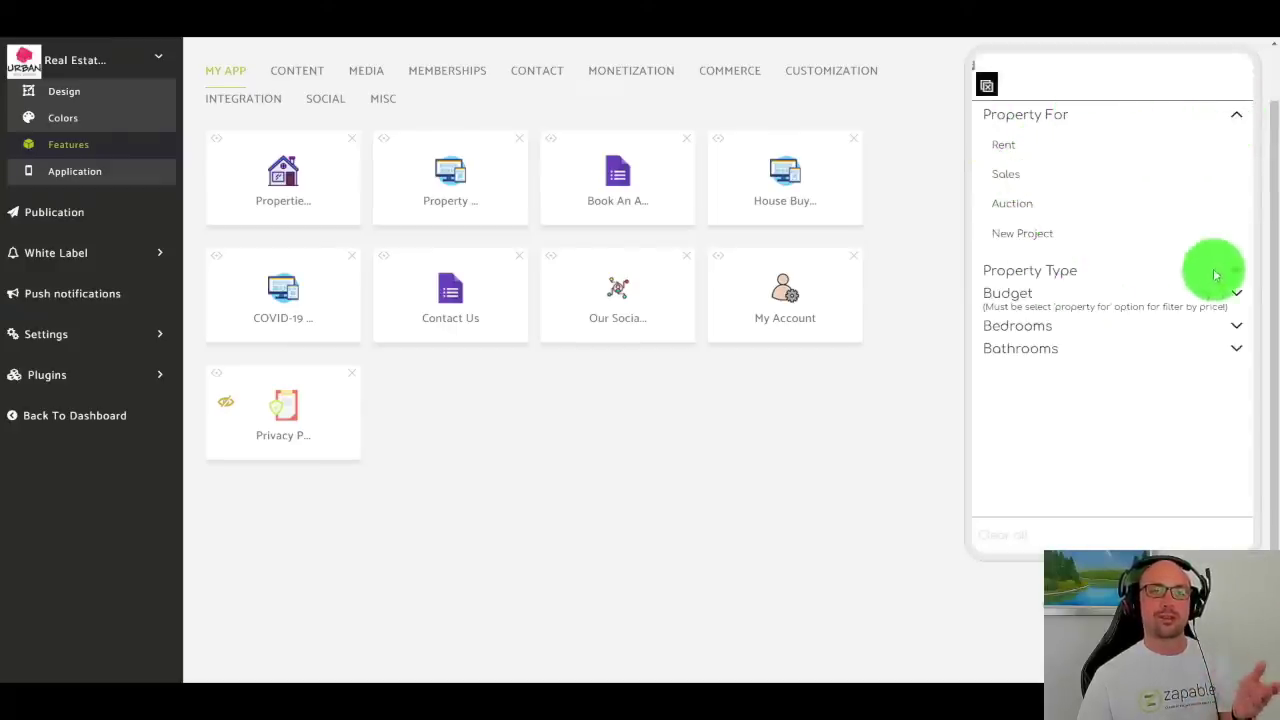
left_click(986, 84)
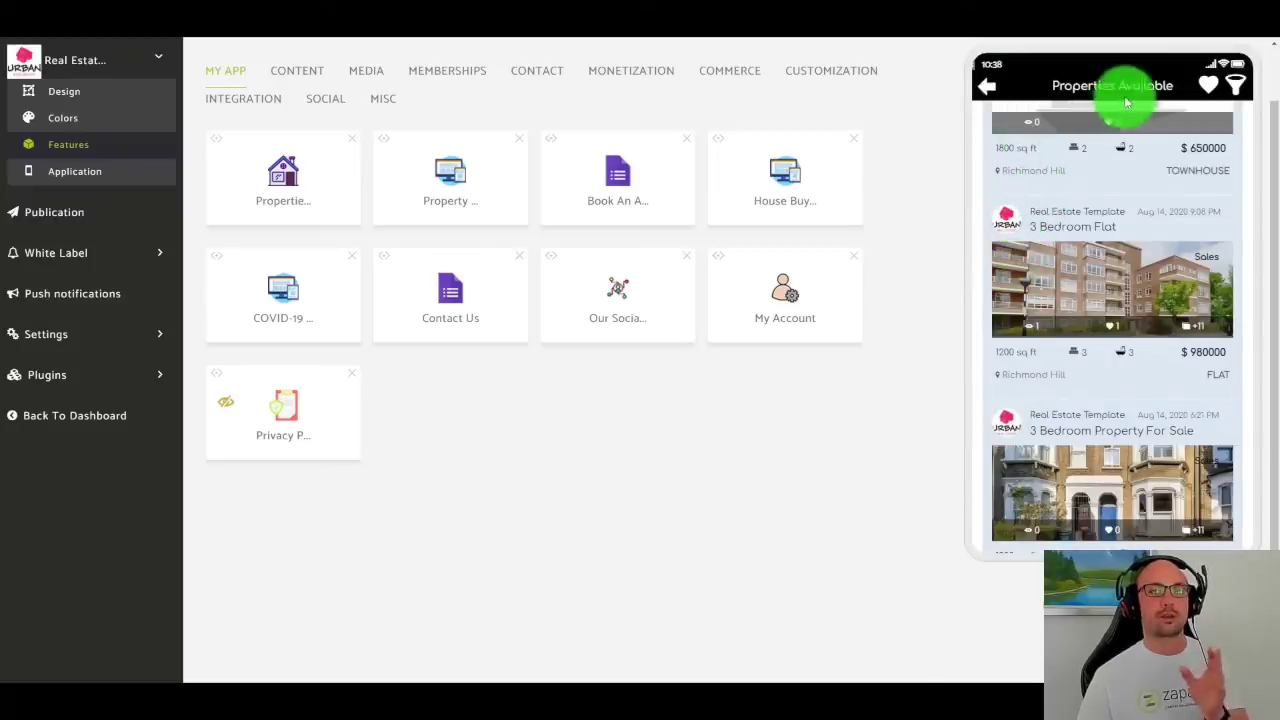
left_click(100, 386)
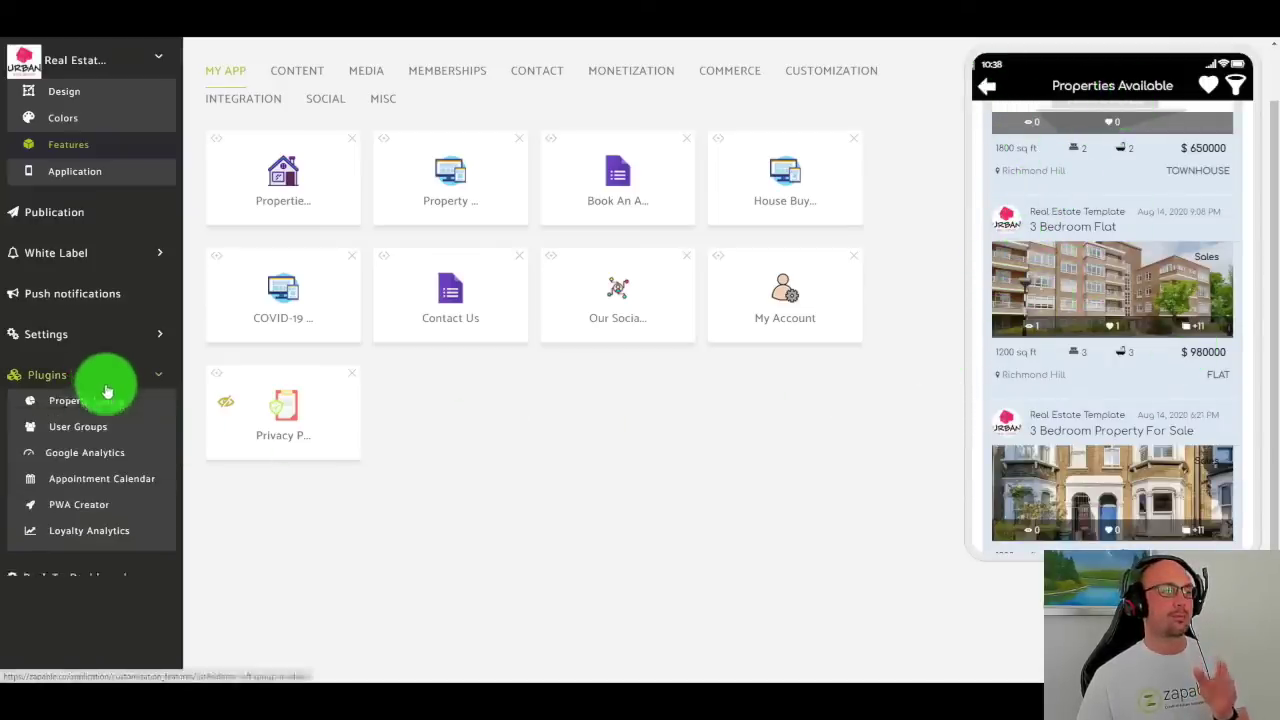
Step: Start a new listing in the Property Listing plugin and look through the Property Type options
left_click(104, 403)
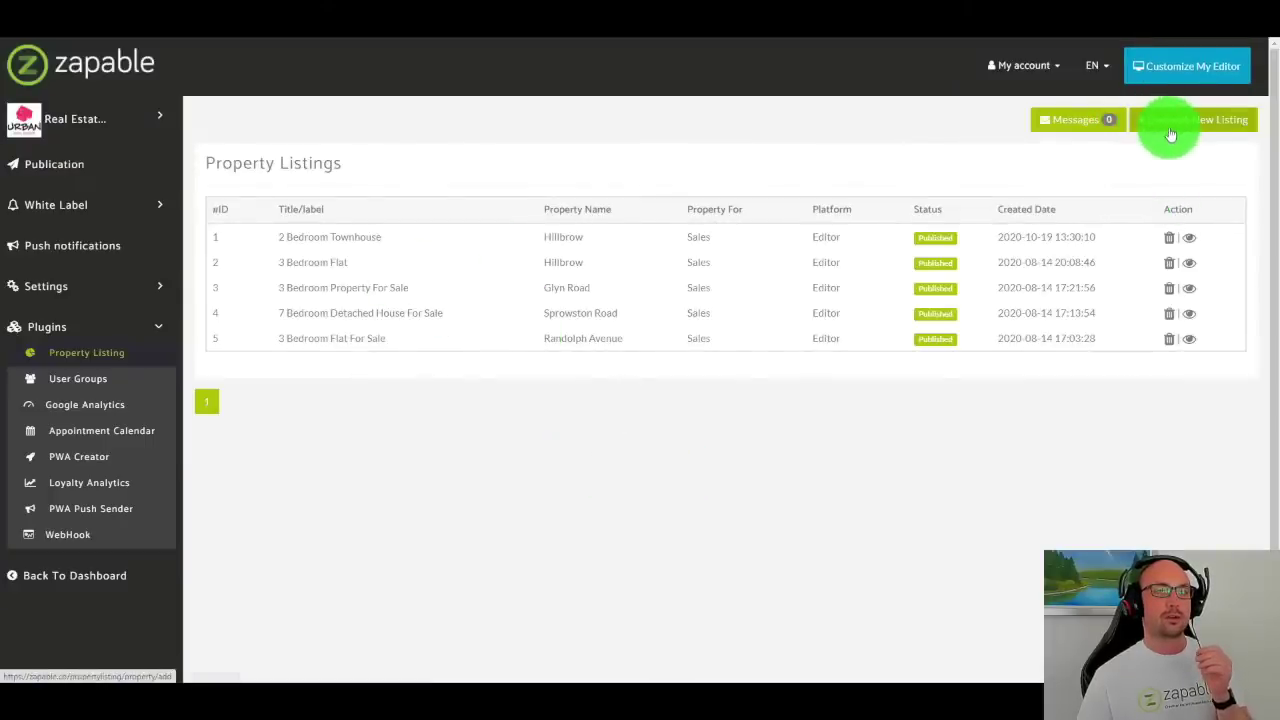
left_click(1166, 134)
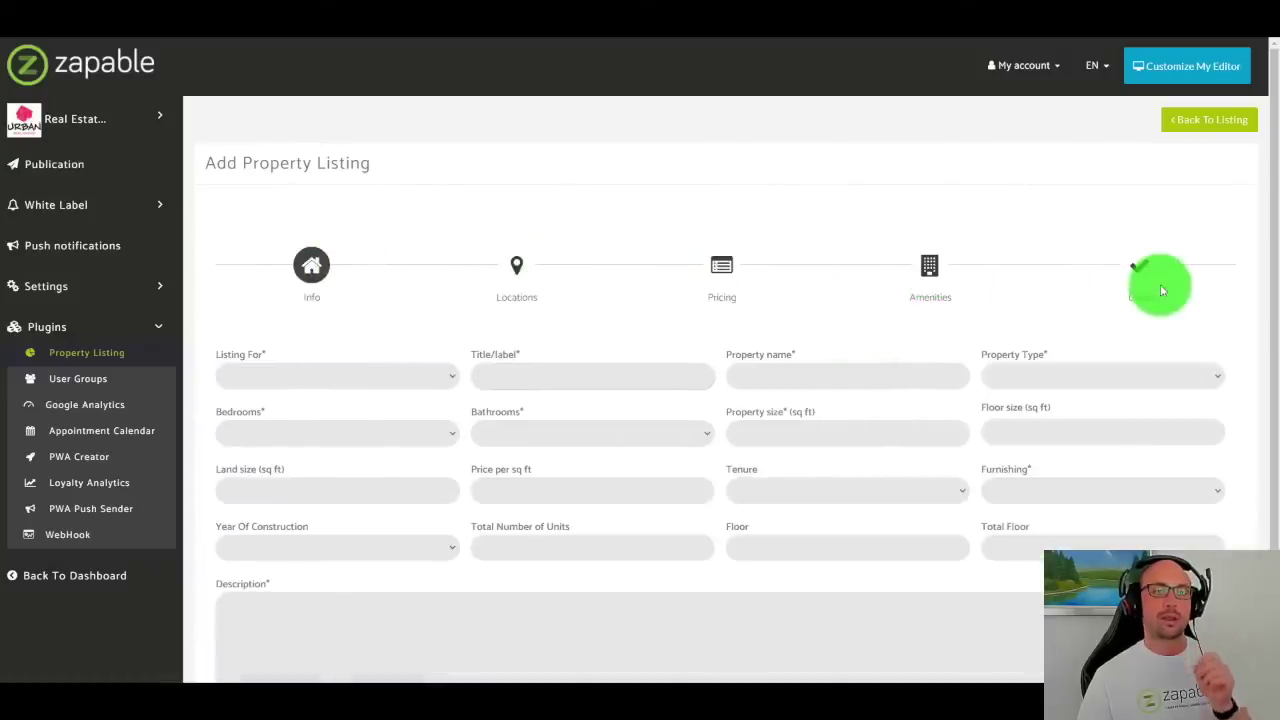
scroll(994, 274, "down", 3)
left_click(1077, 228)
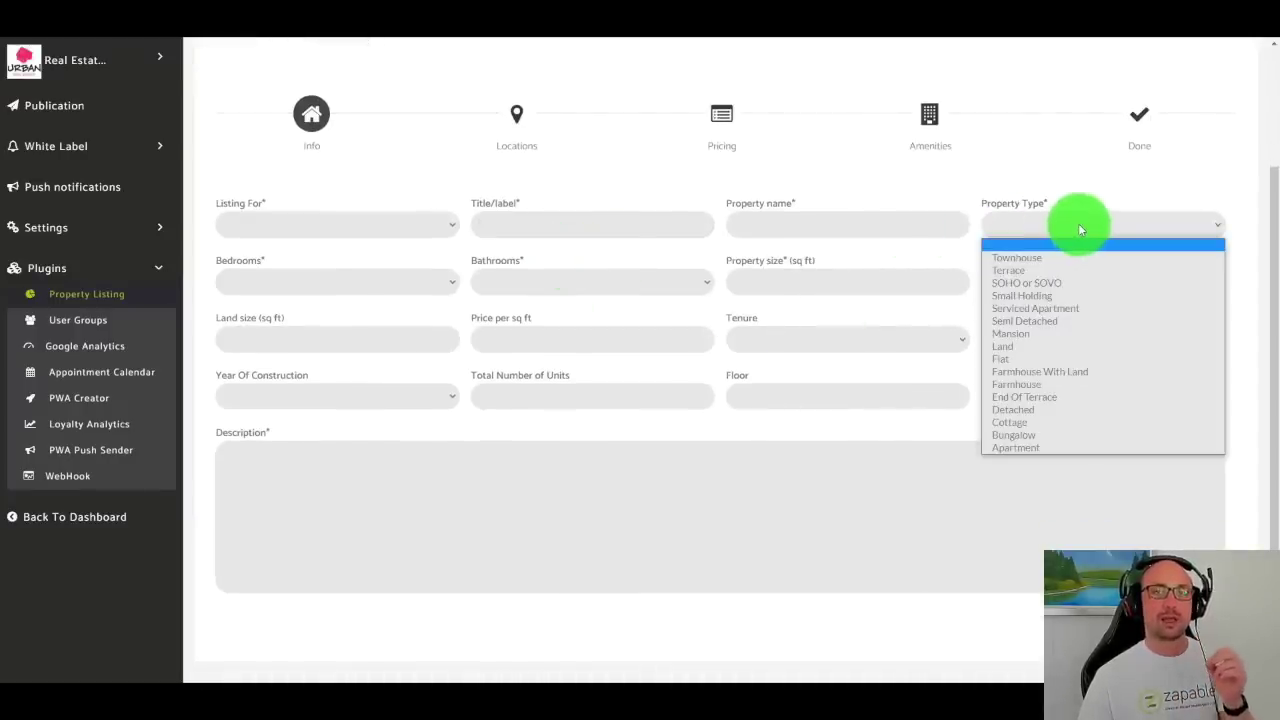
scroll(916, 331, "up", 3)
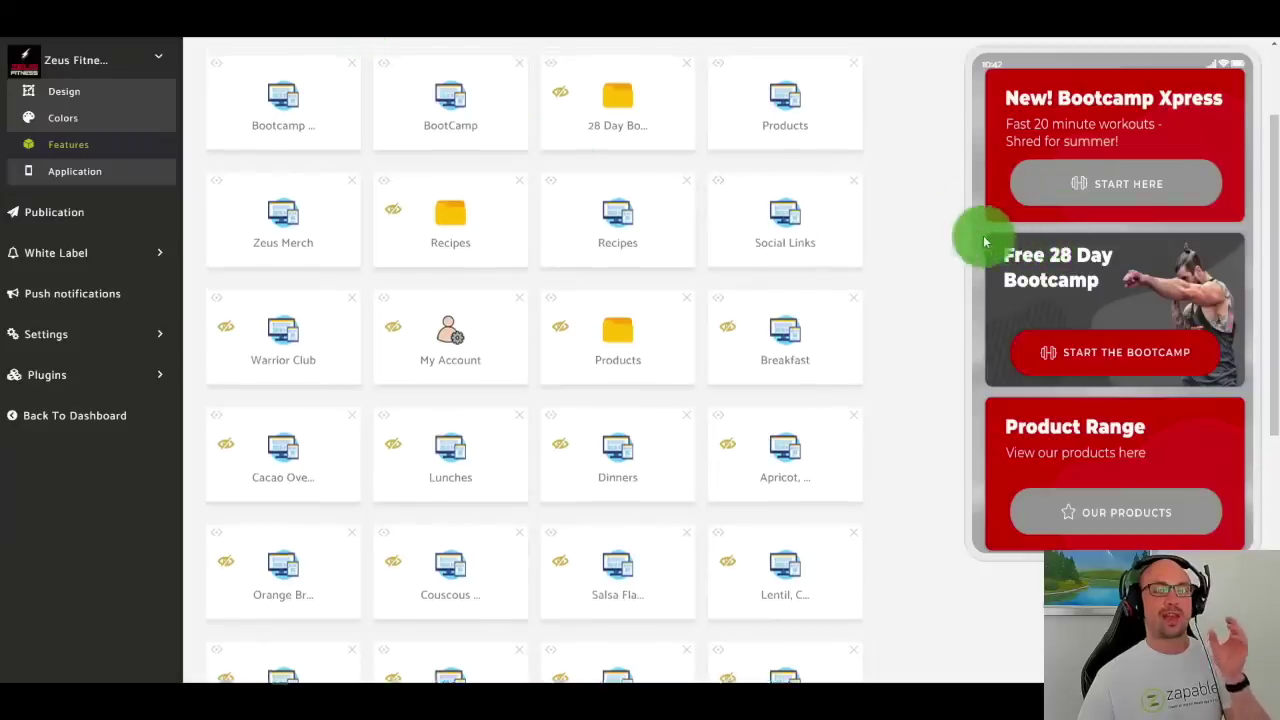
scroll(980, 245, "up", 3)
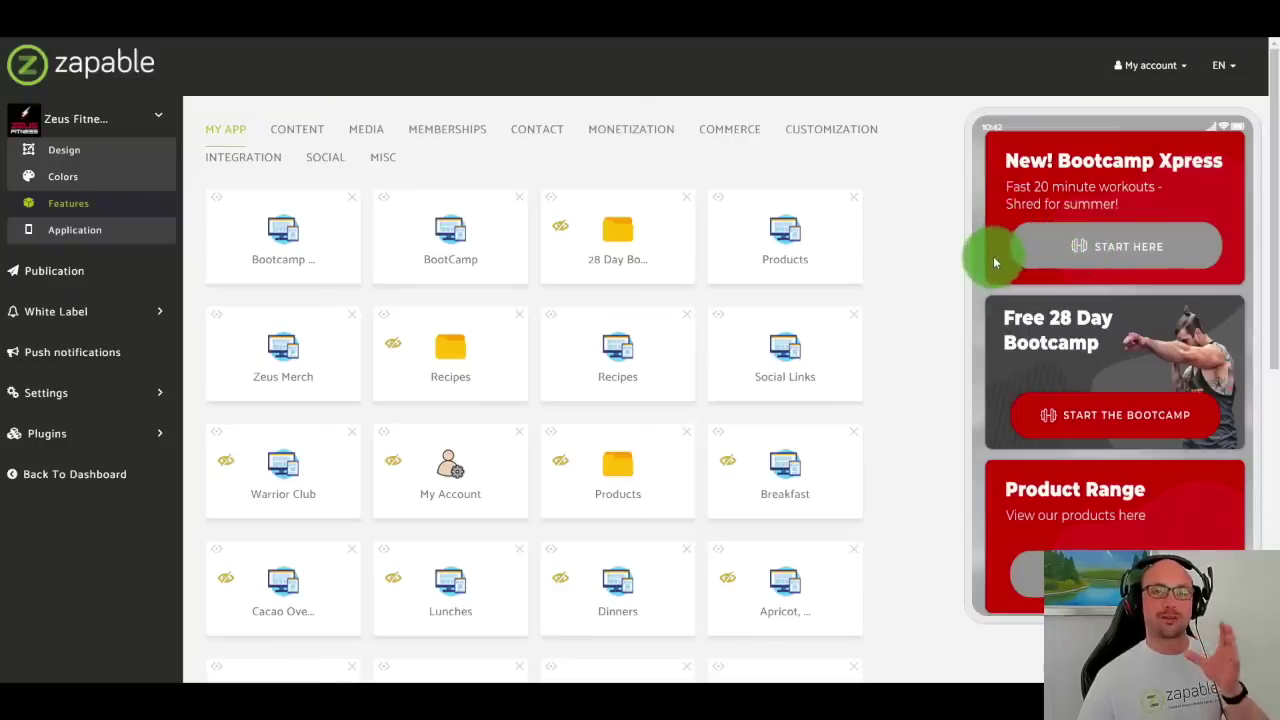
scroll(993, 251, "down", 1)
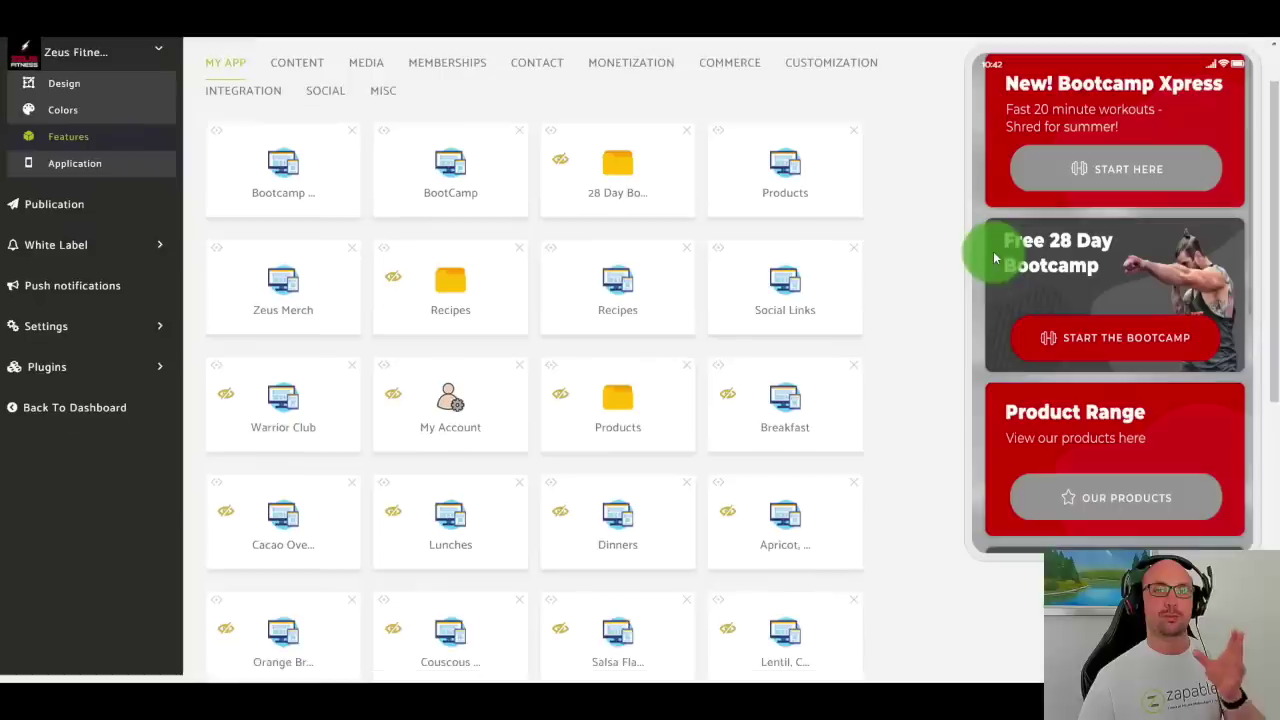
scroll(1069, 160, "up", 1)
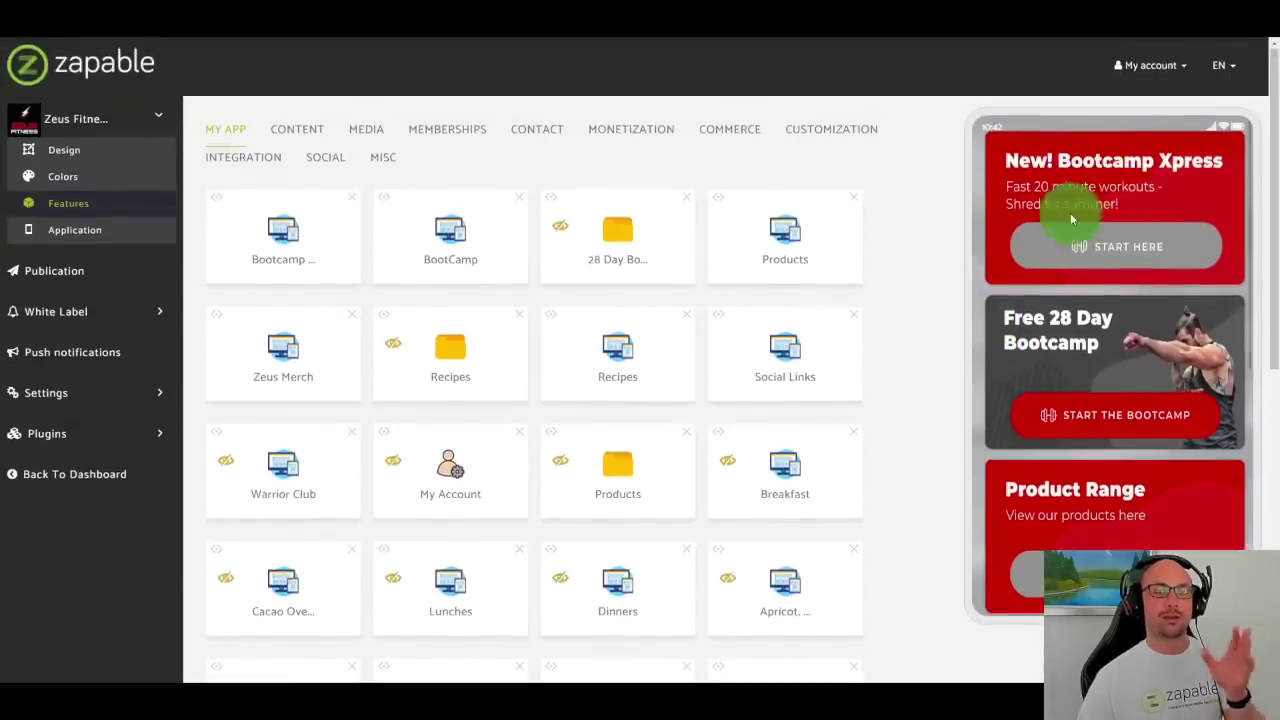
scroll(1077, 350, "down", 2)
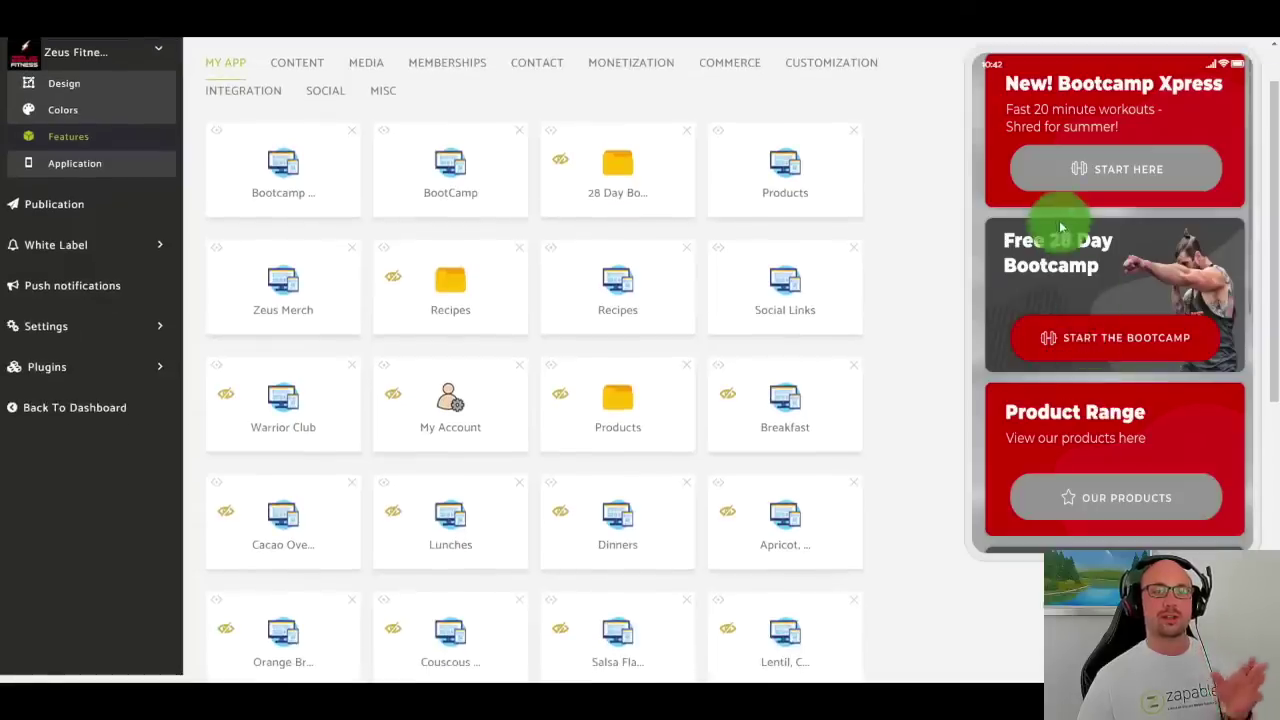
left_click(1107, 353)
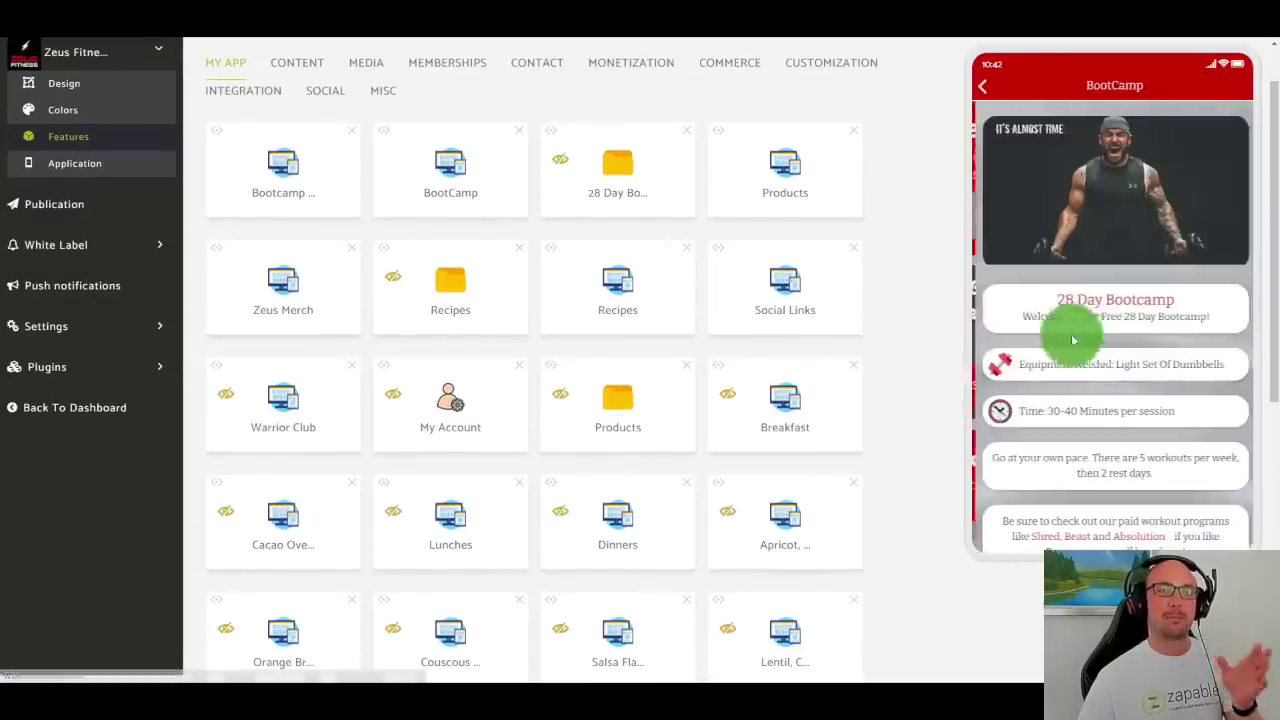
scroll(1063, 340, "down", 2)
scroll(1063, 345, "down", 4)
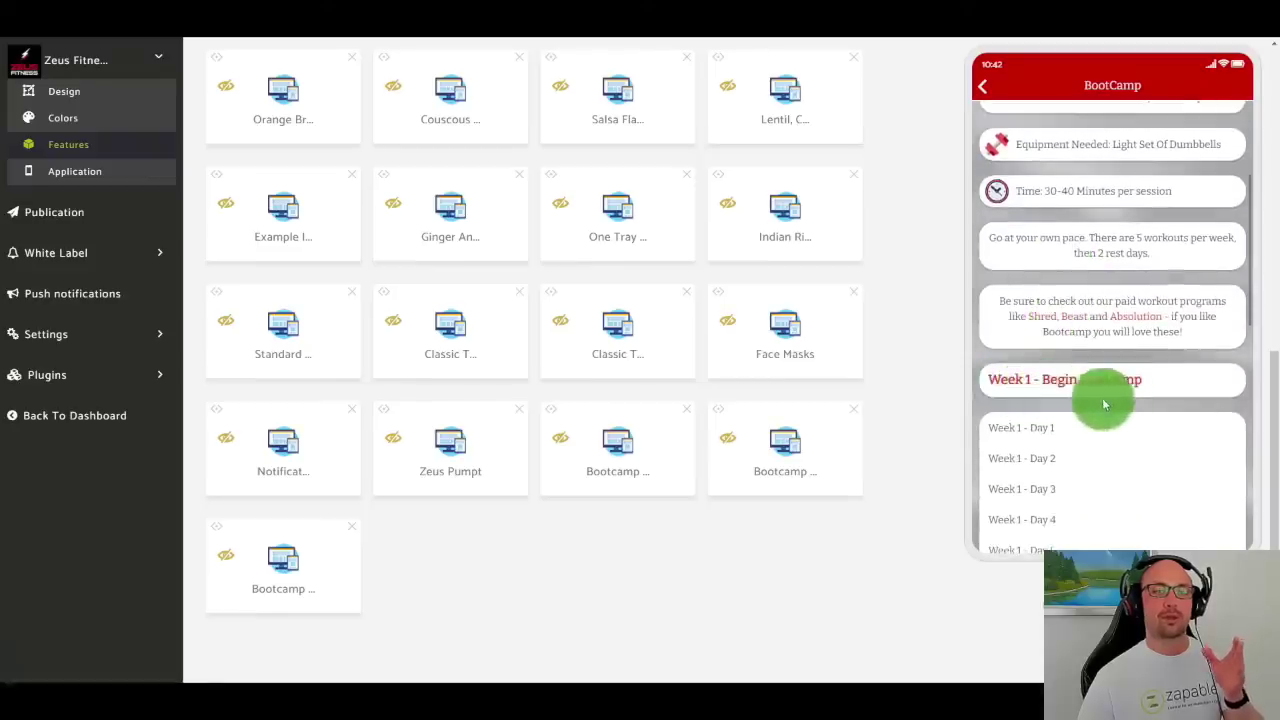
left_click(1042, 372)
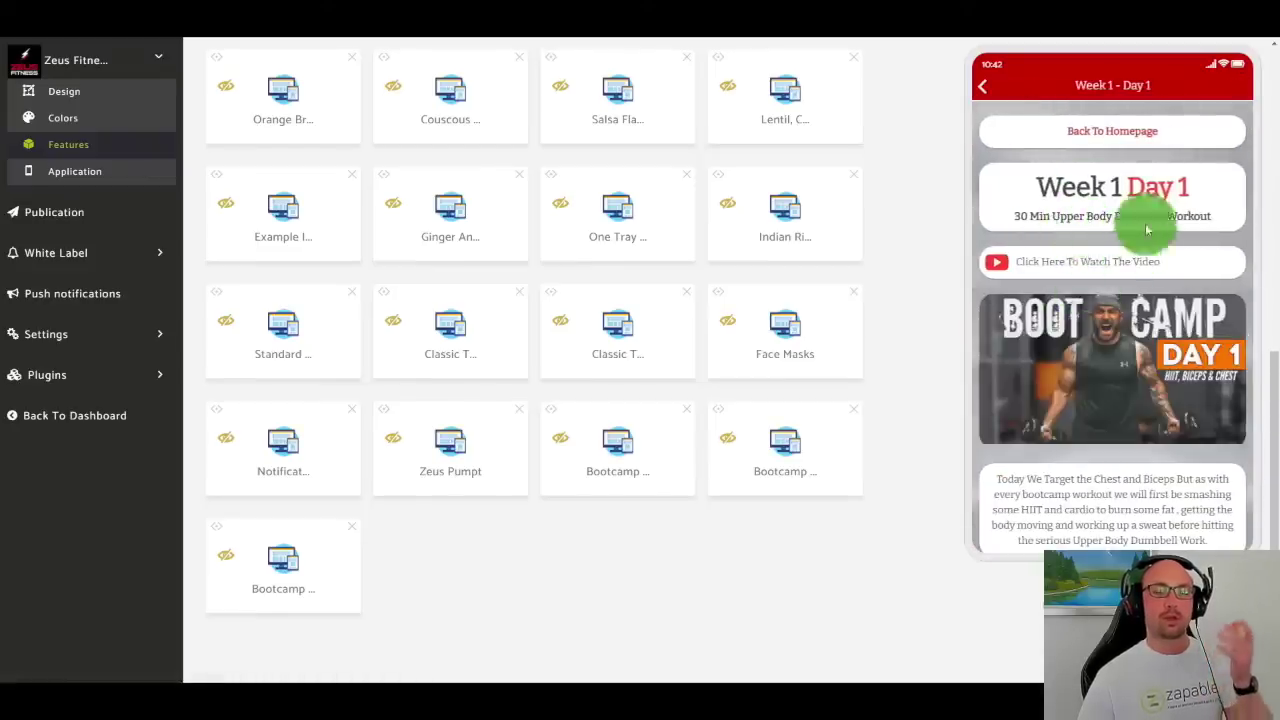
scroll(1082, 277, "down", 1)
scroll(1076, 340, "down", 1)
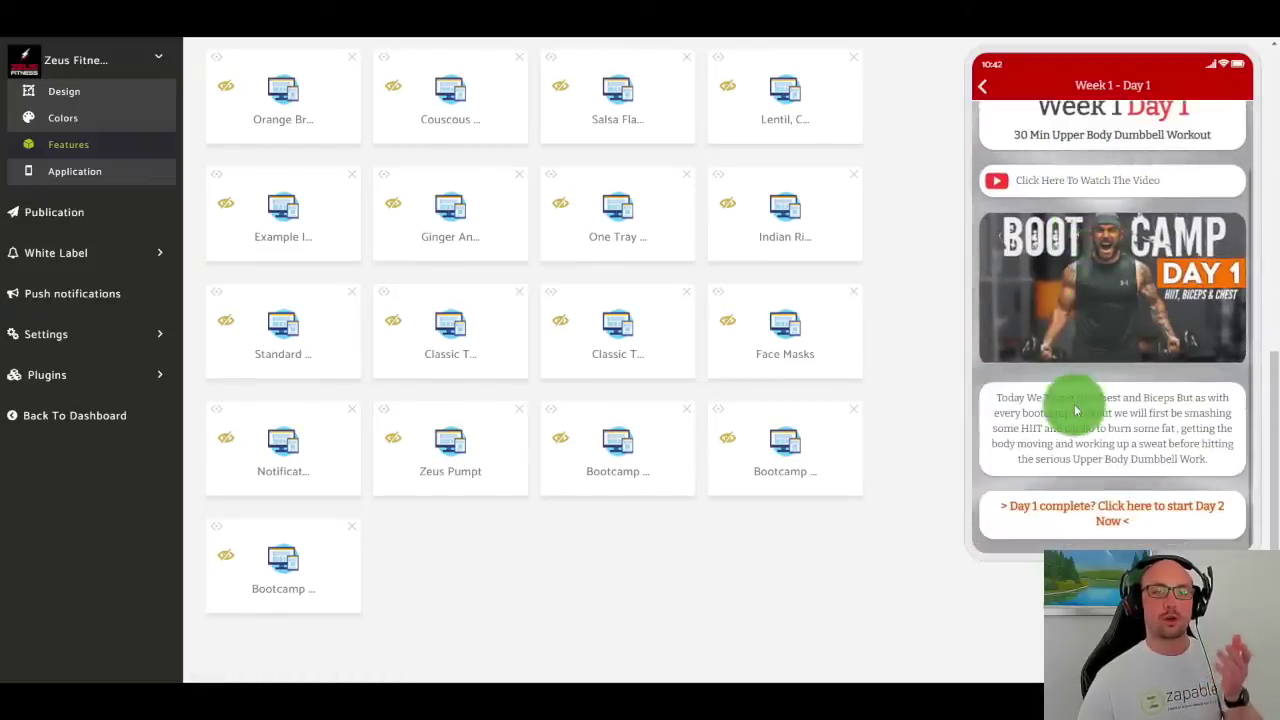
left_click(1116, 510)
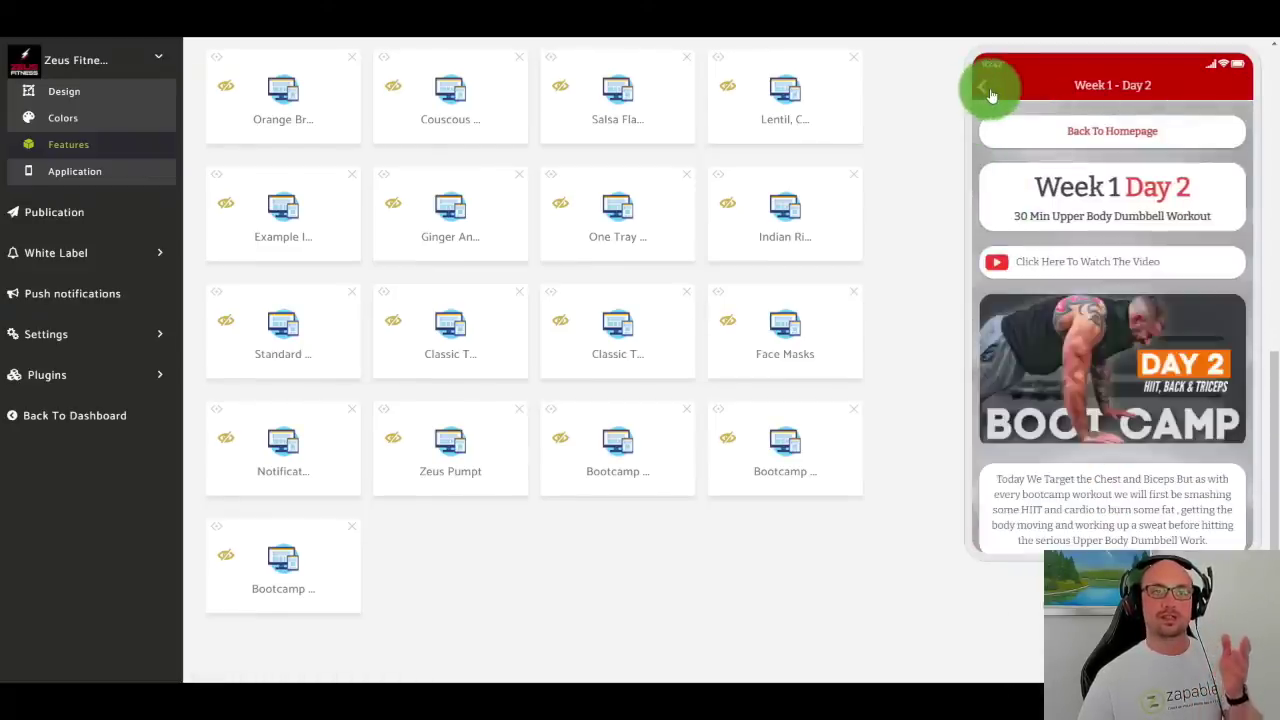
left_click(991, 95)
left_click(991, 95)
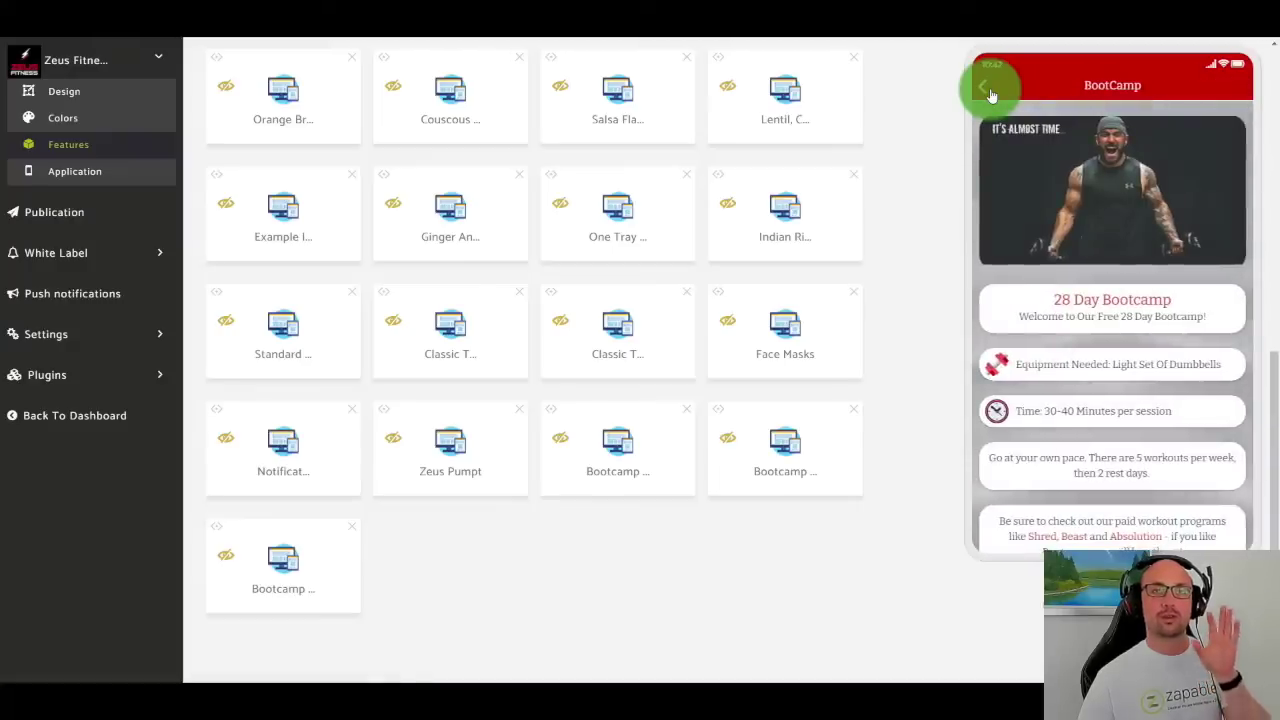
left_click(991, 95)
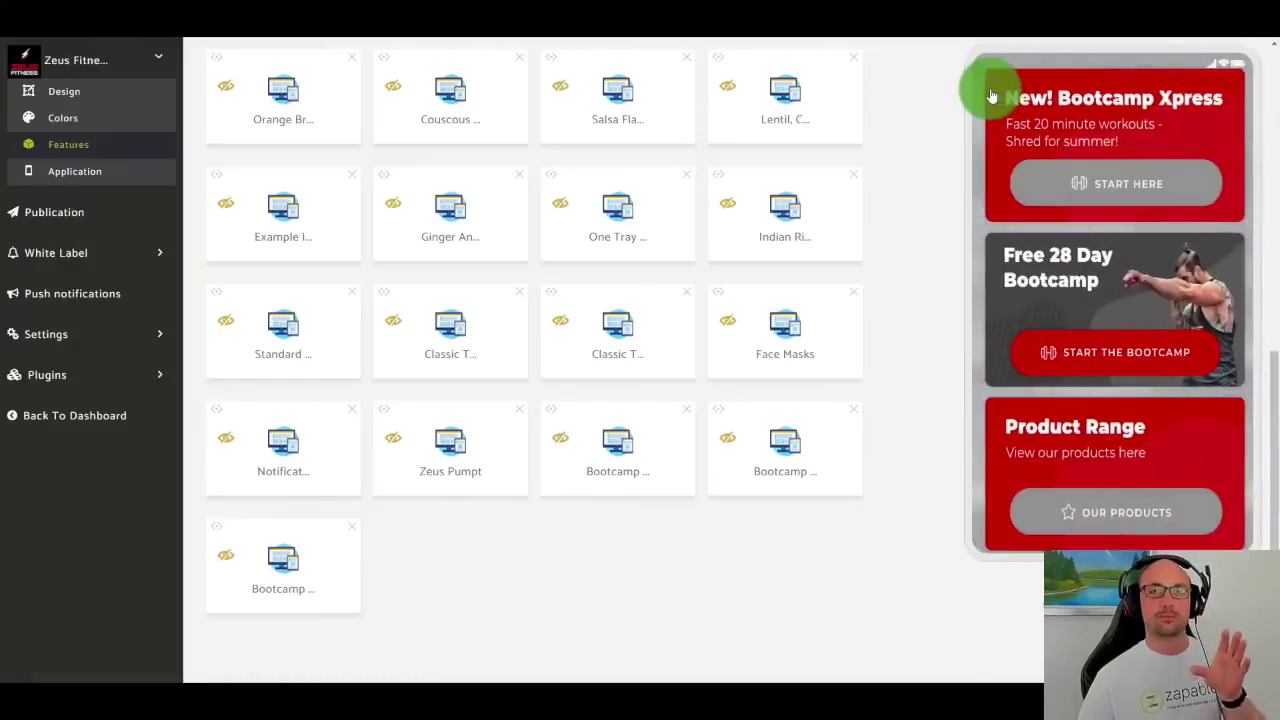
left_click(1050, 258)
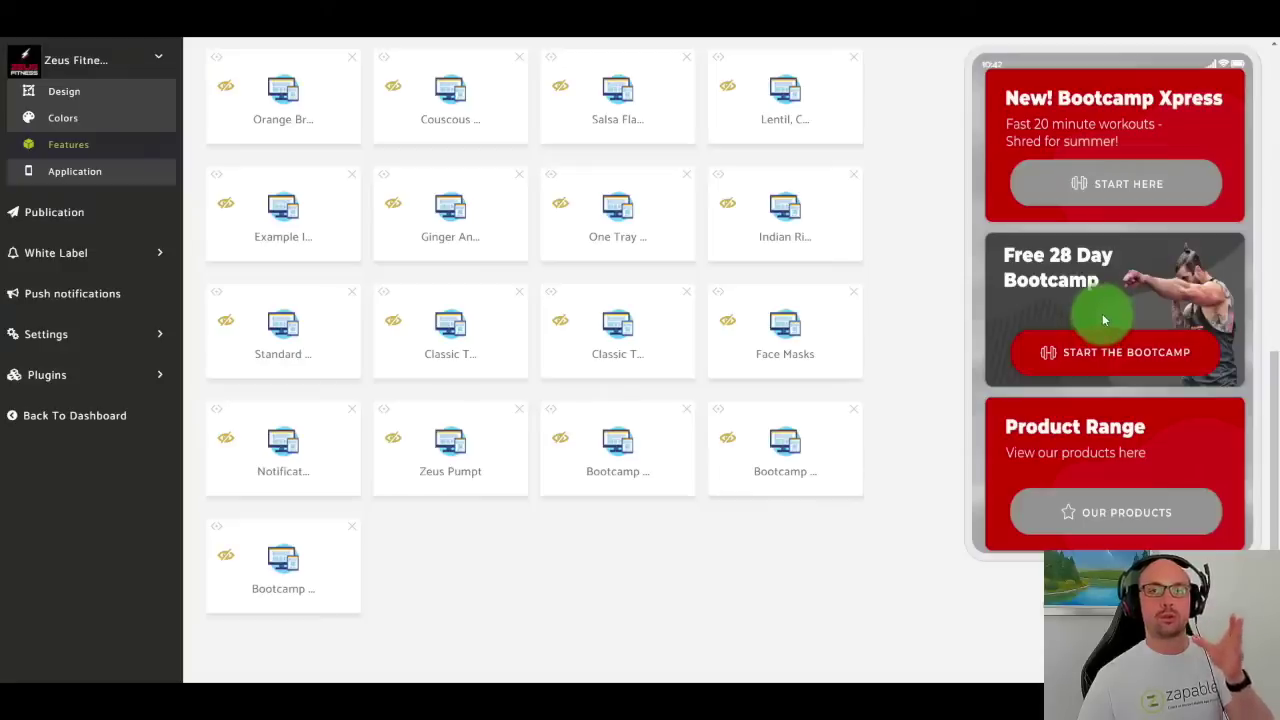
scroll(1100, 330, "down", 3)
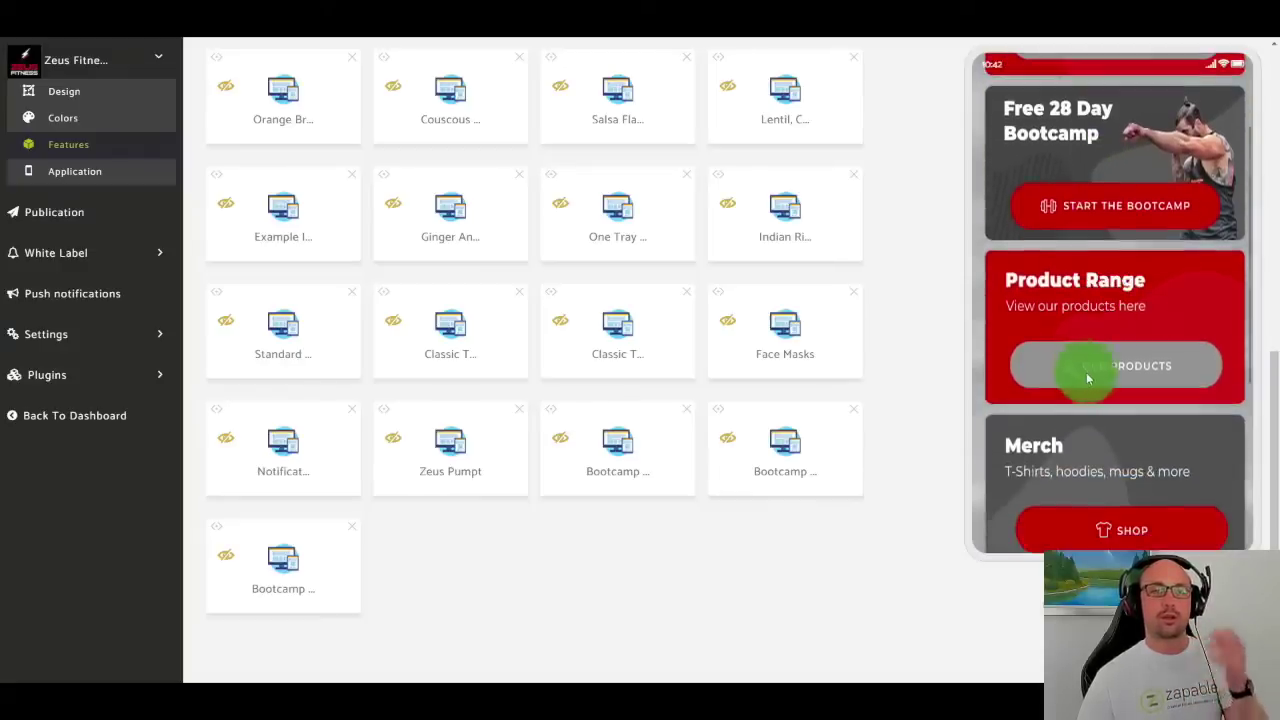
left_click(1094, 376)
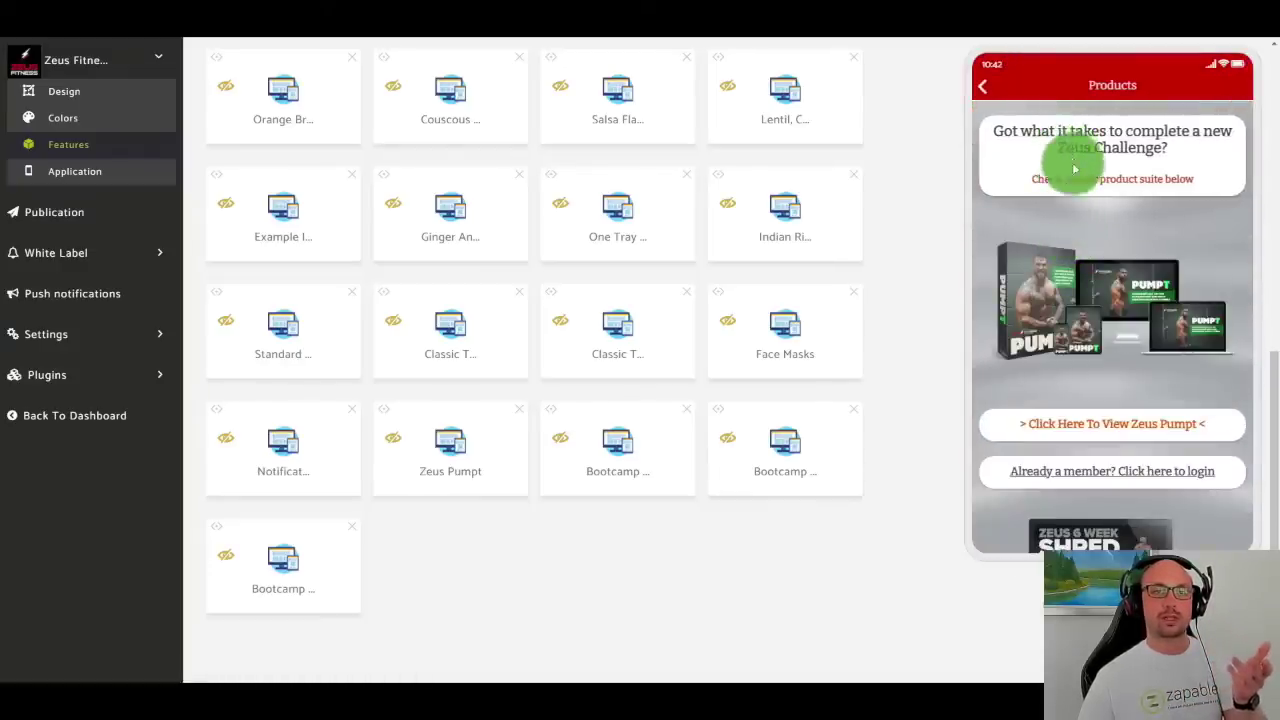
scroll(1090, 300, "down", 1)
left_click(1102, 408)
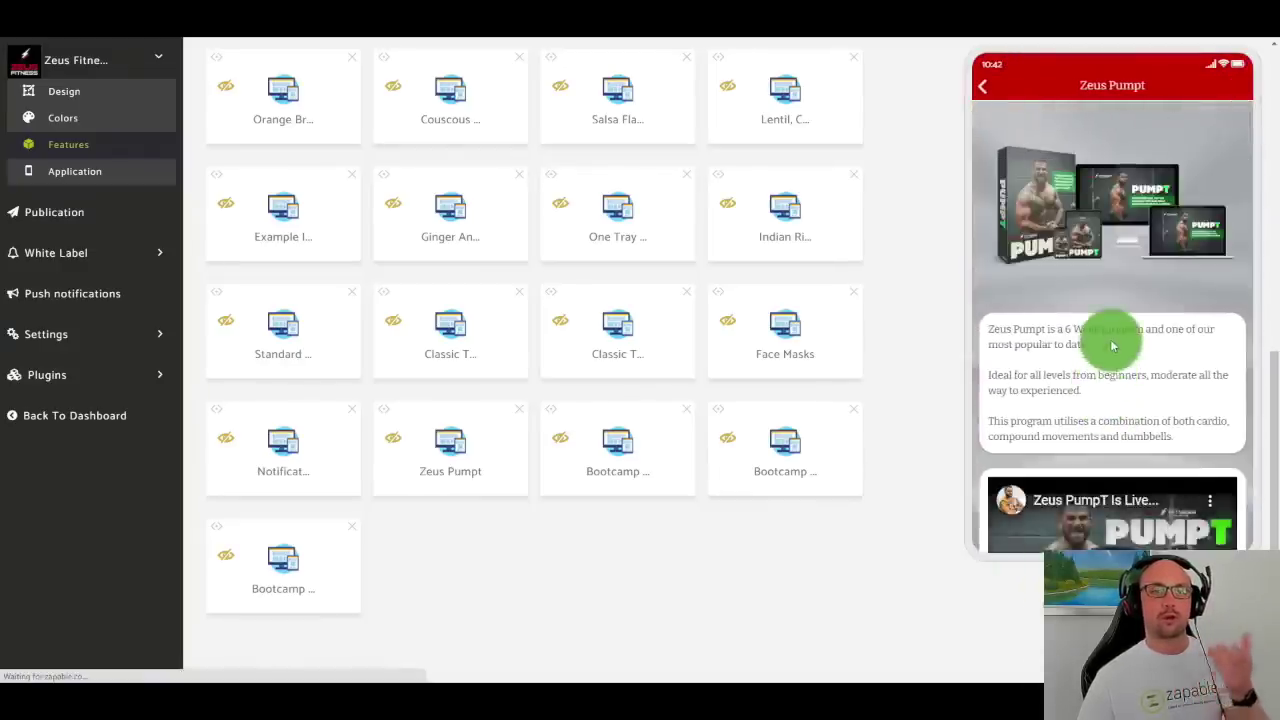
scroll(1109, 360, "down", 3)
left_click(1114, 521)
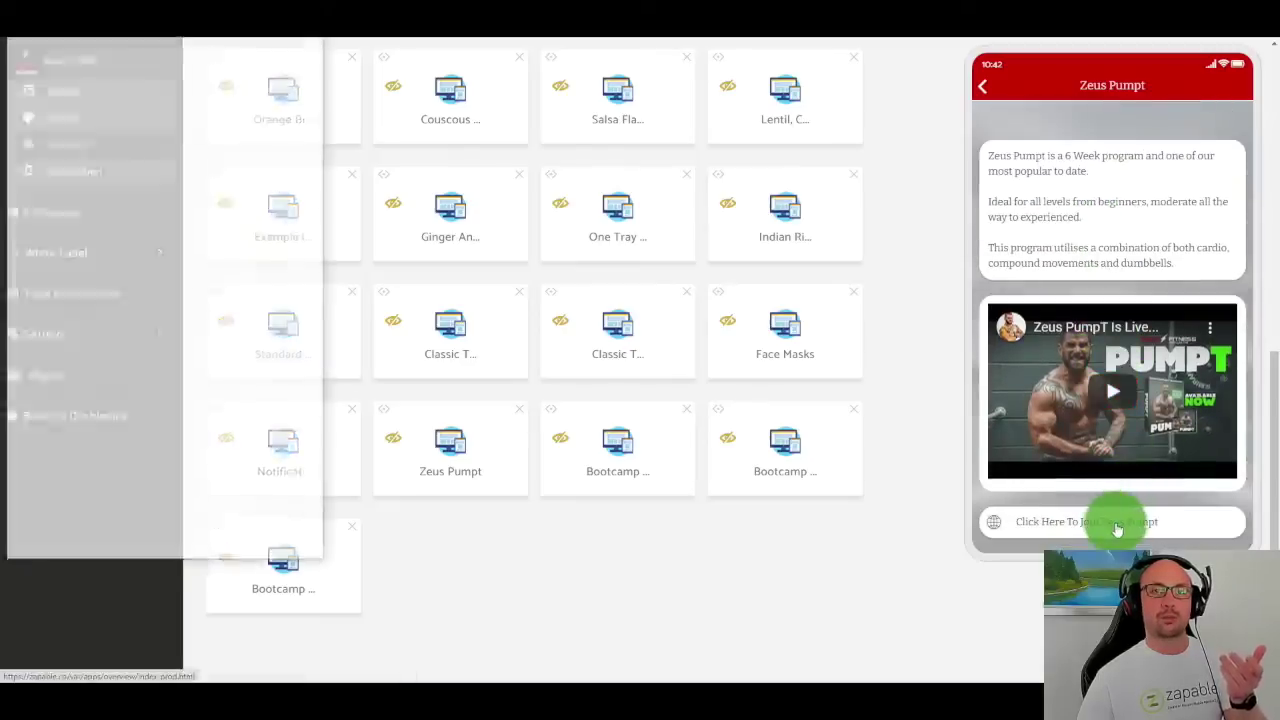
left_click_drag(164, 38, 755, 42)
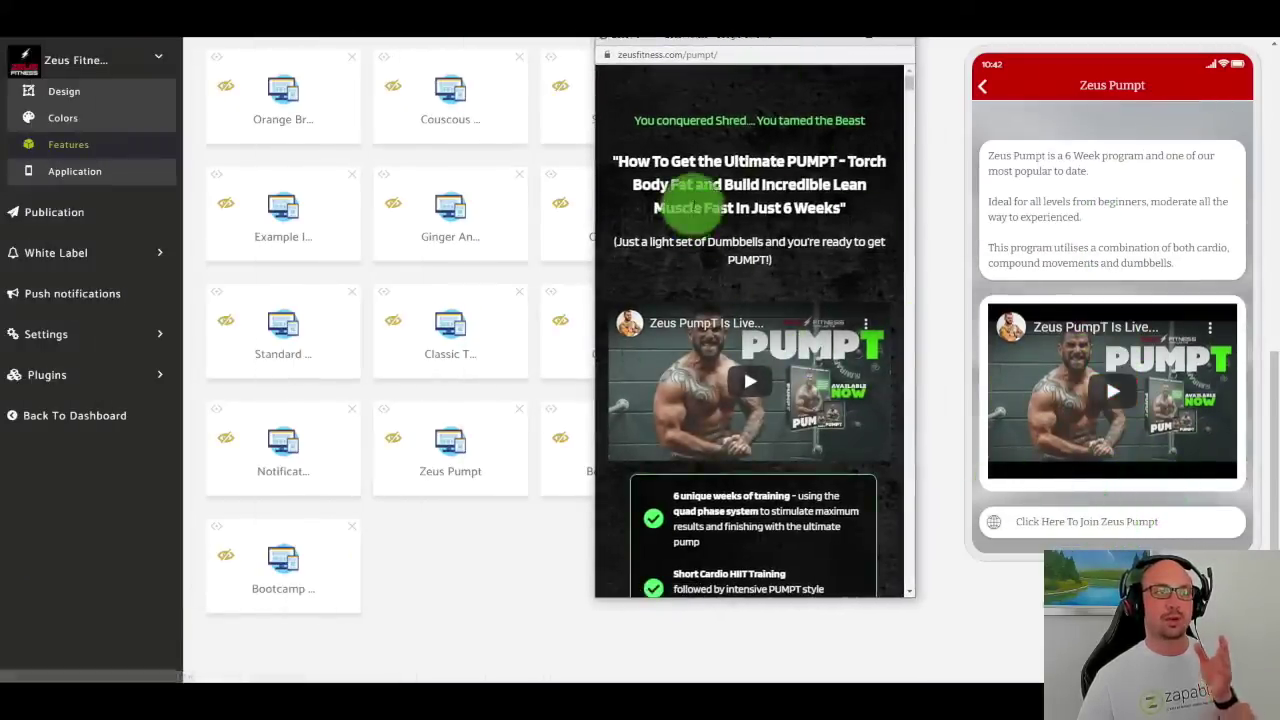
scroll(706, 177, "down", 2)
scroll(705, 177, "down", 15)
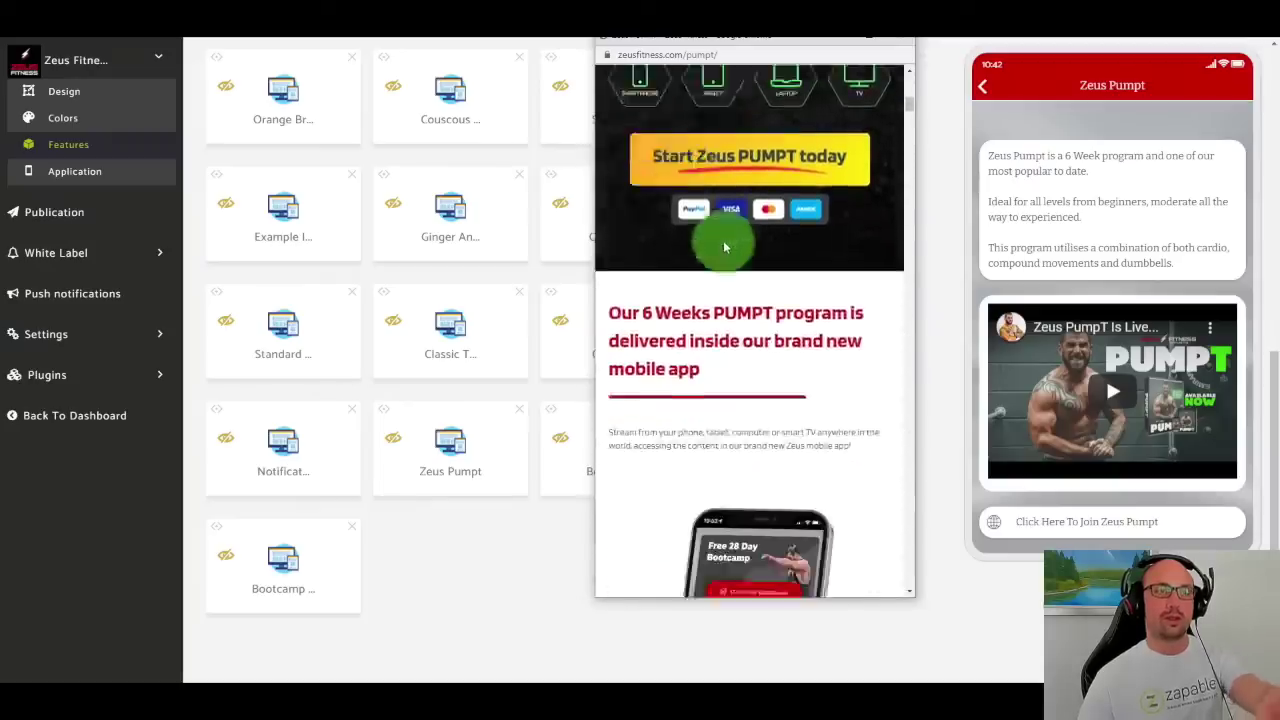
scroll(725, 249, "down", 10)
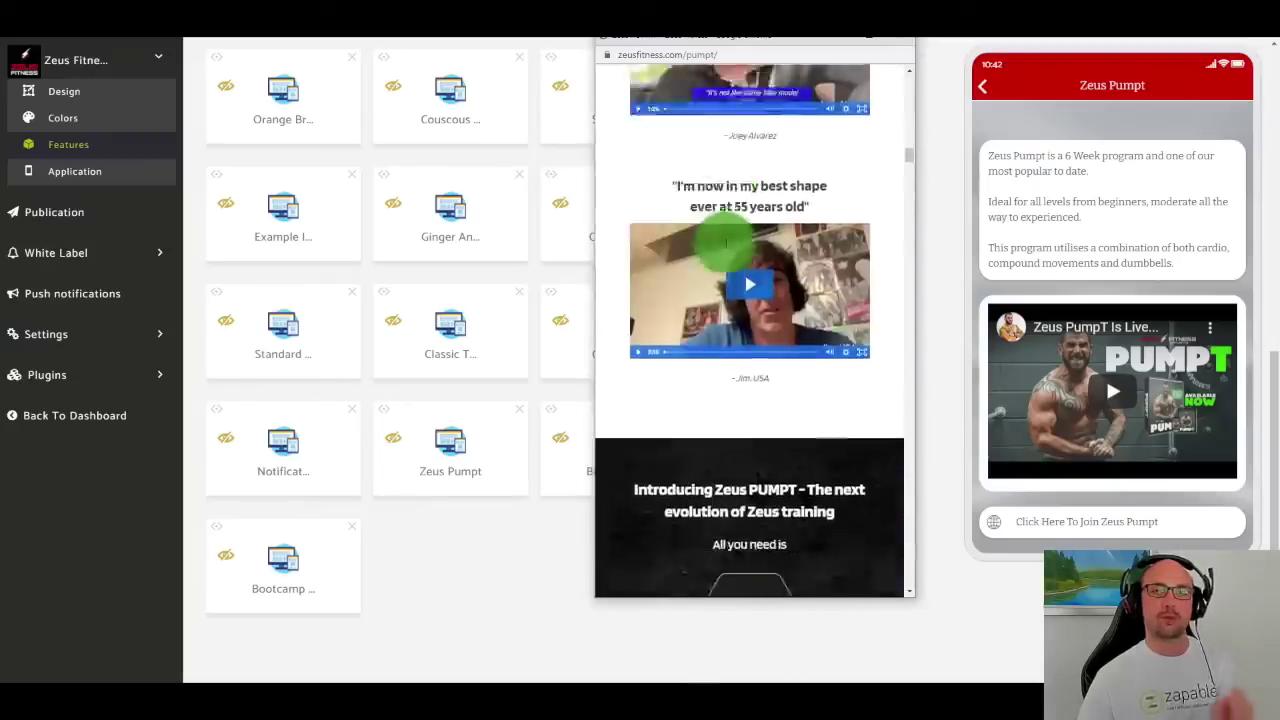
left_click(892, 43)
left_click(982, 86)
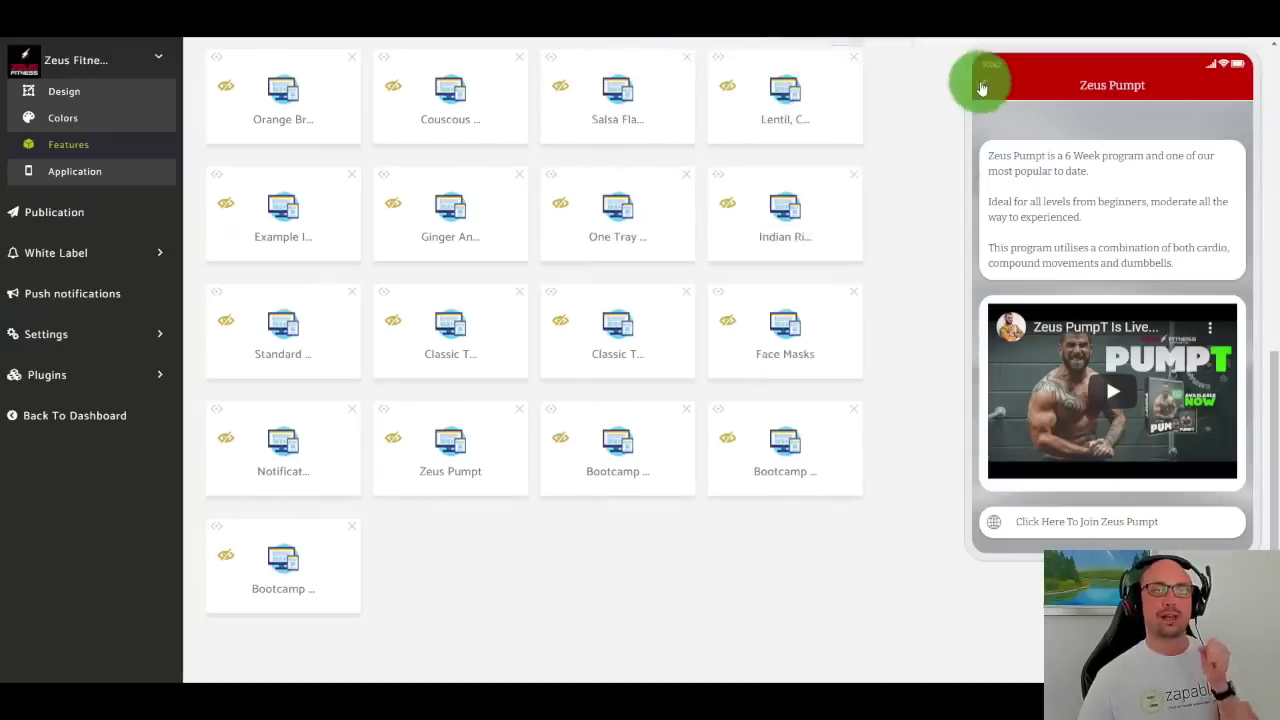
left_click(982, 86)
scroll(1138, 264, "down", 3)
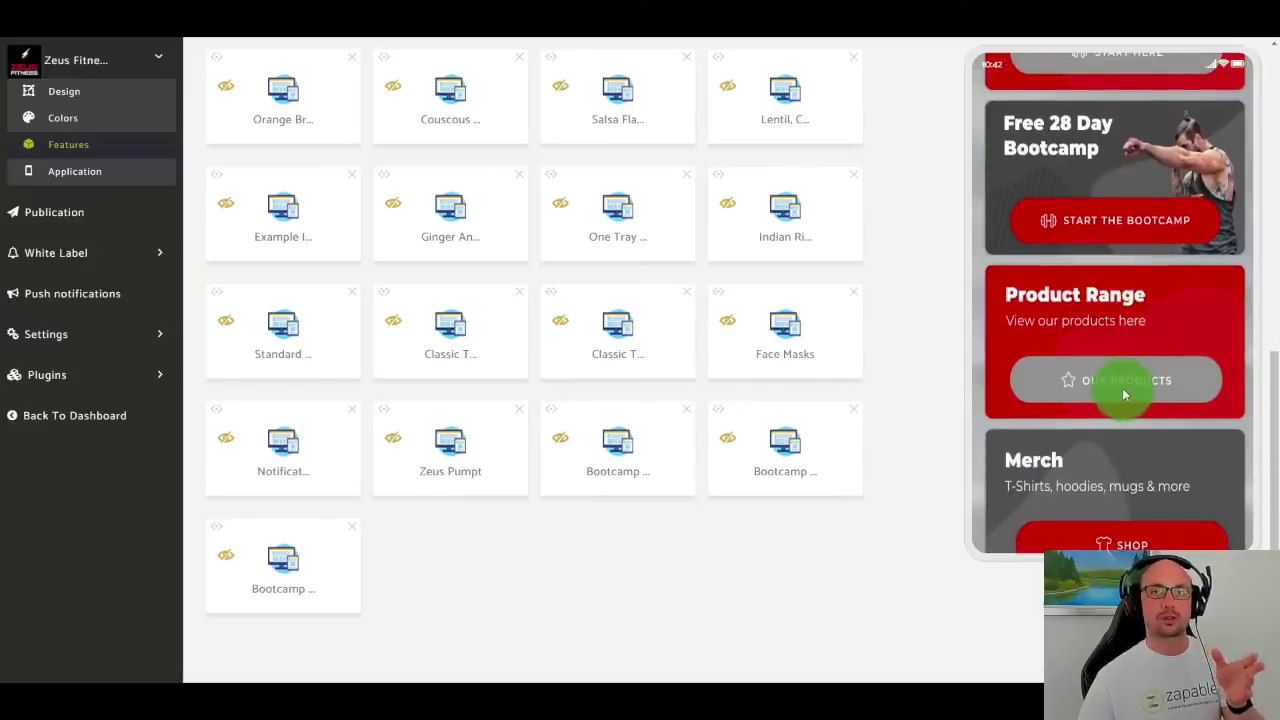
scroll(1124, 395, "down", 6)
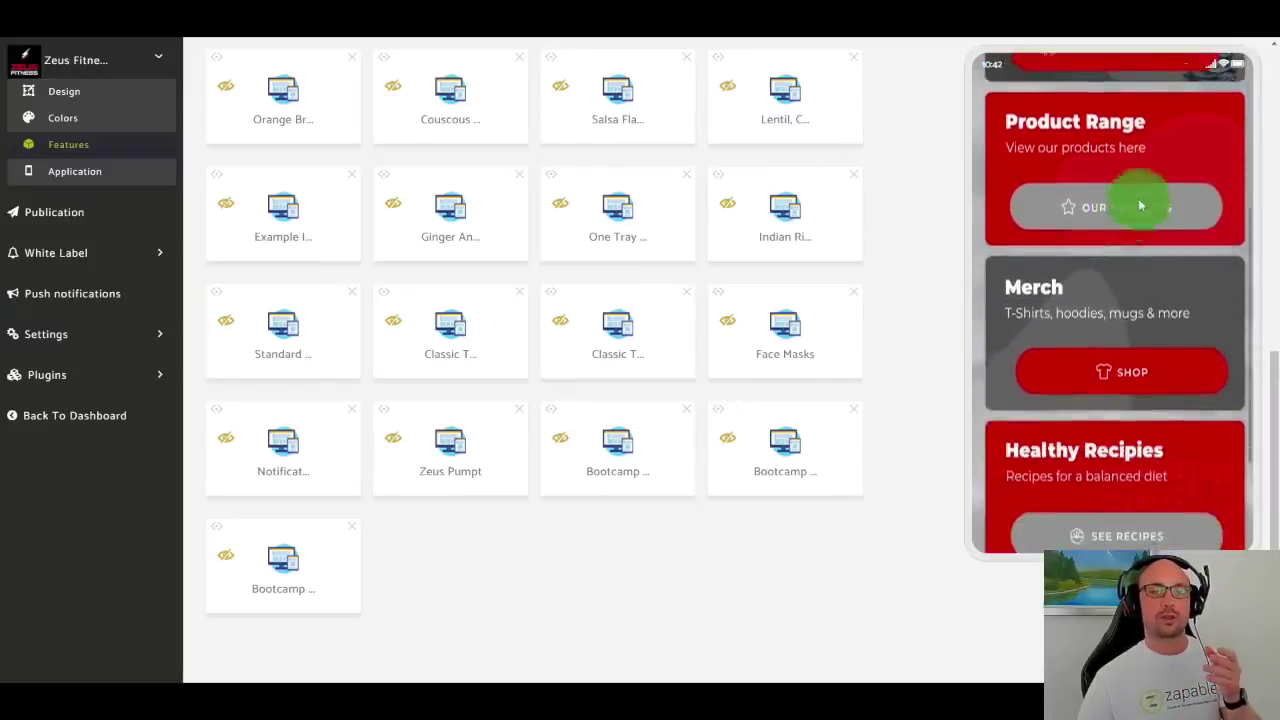
Step: Peek at Healthy Recipes, then browse Zeus Merch to the Zeus LAUNCH! hoodie store and close it
left_click(1105, 330)
left_click(984, 90)
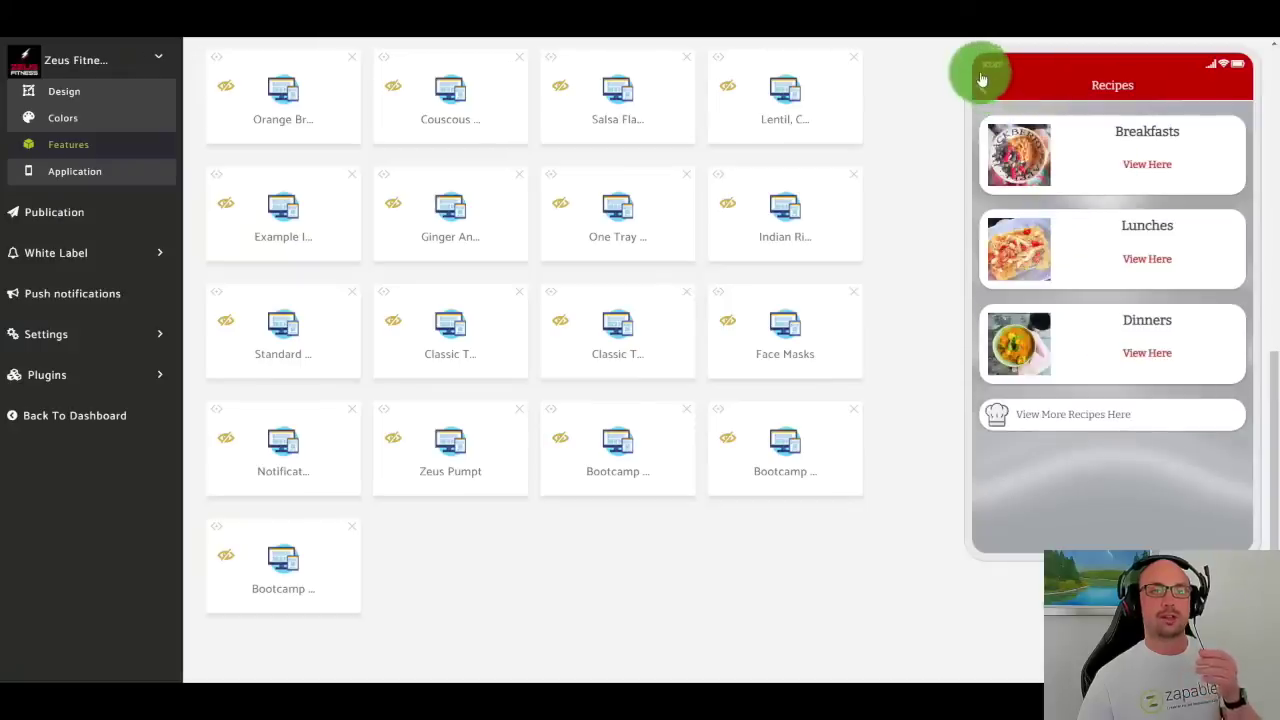
scroll(1128, 437, "down", 3)
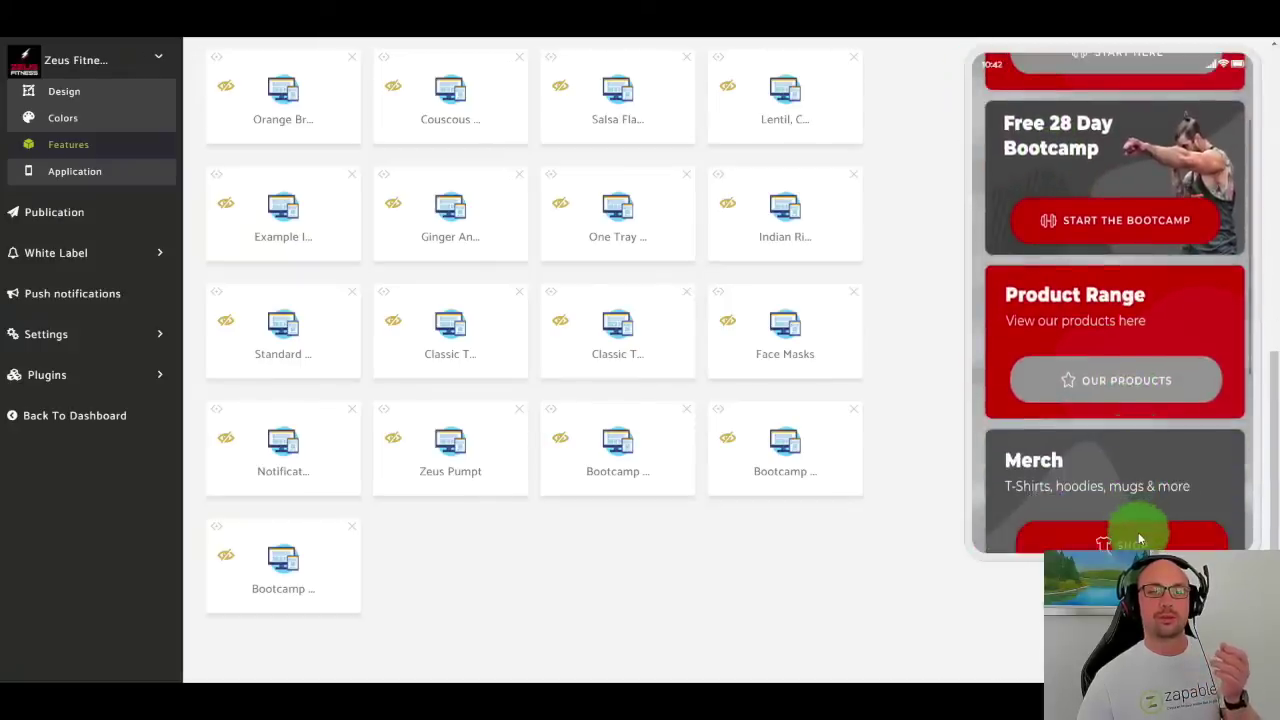
left_click(1138, 540)
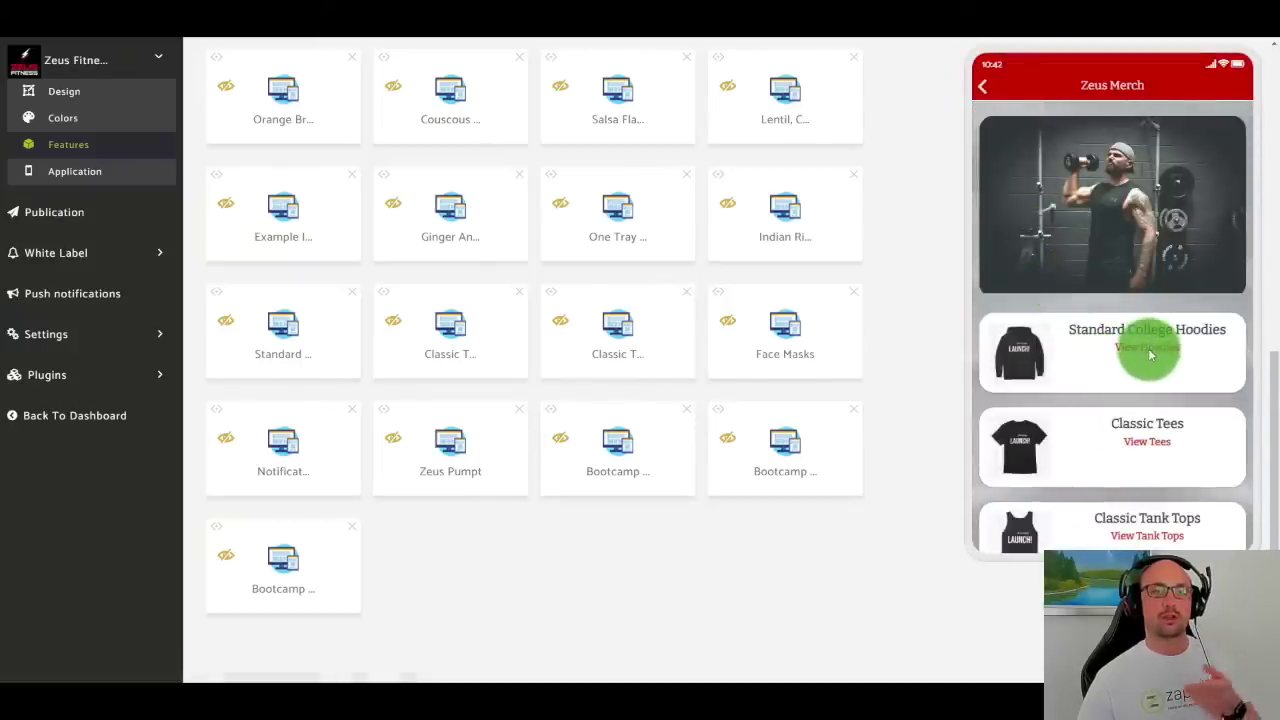
left_click(1150, 355)
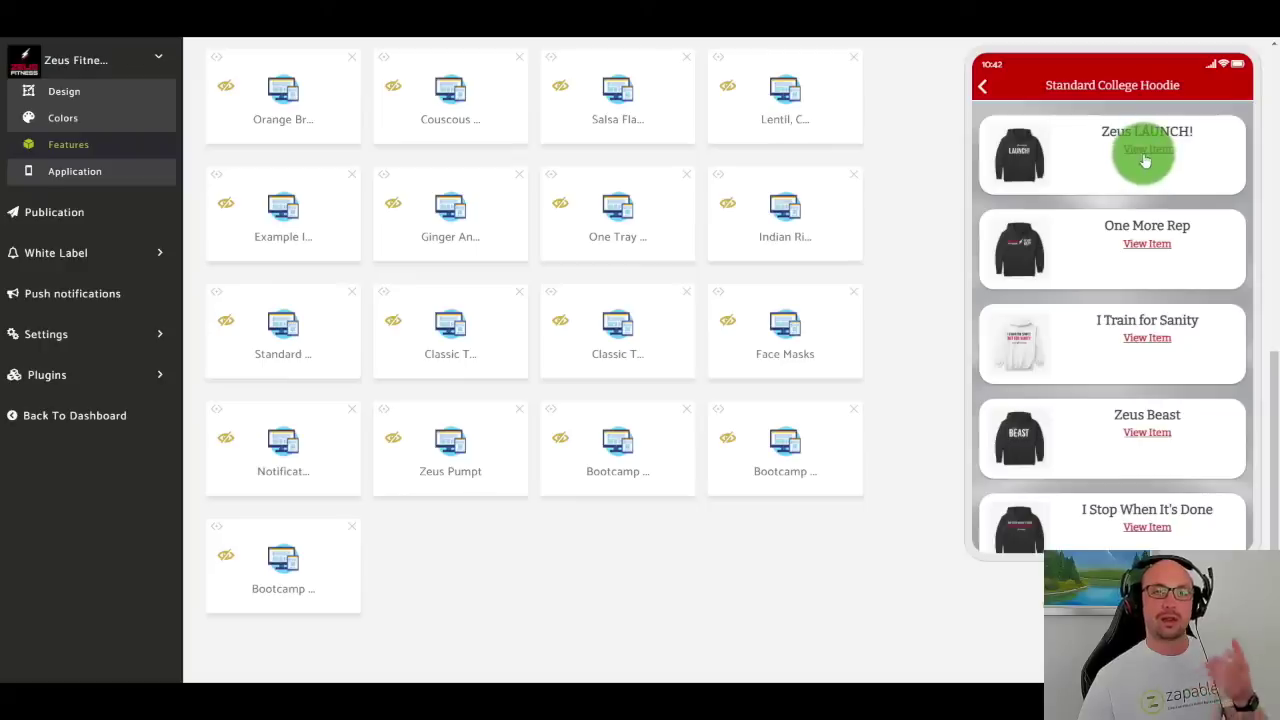
left_click(1145, 160)
left_click_drag(210, 30, 822, 42)
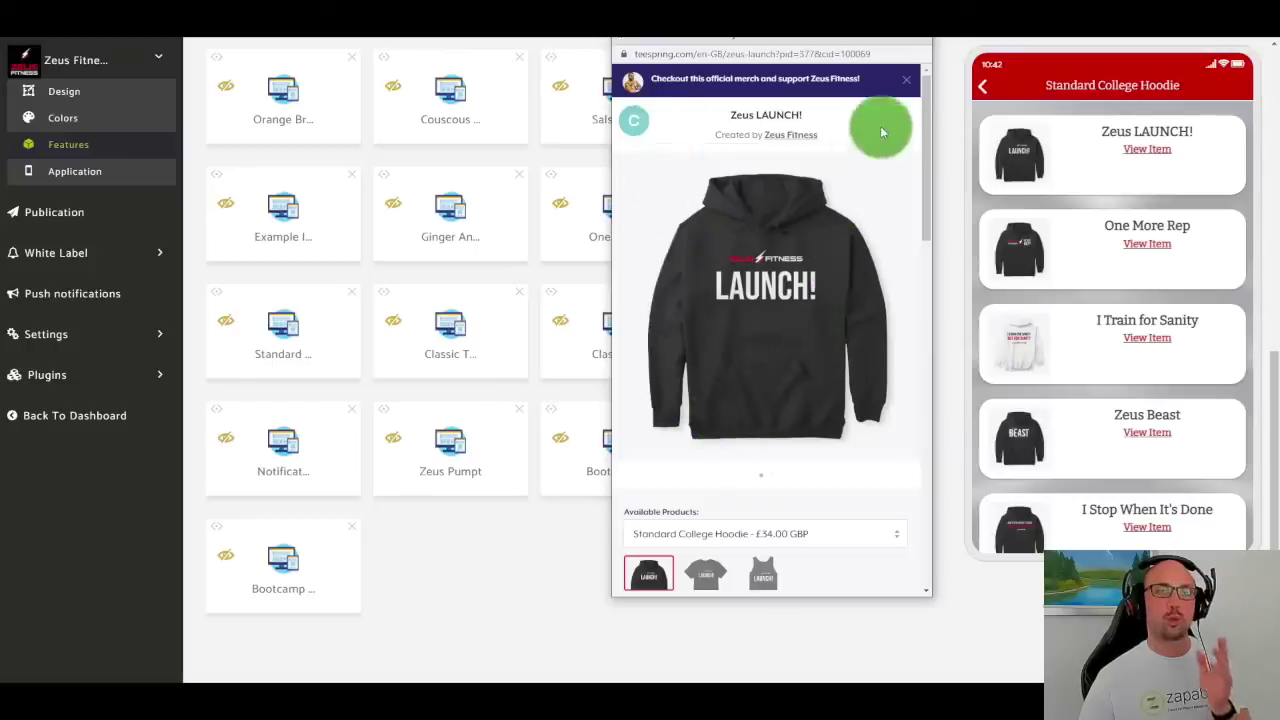
left_click(922, 41)
Step: Go back home and open the Cacao Overnight Oats recipe under Recipes > Breakfasts
left_click(986, 86)
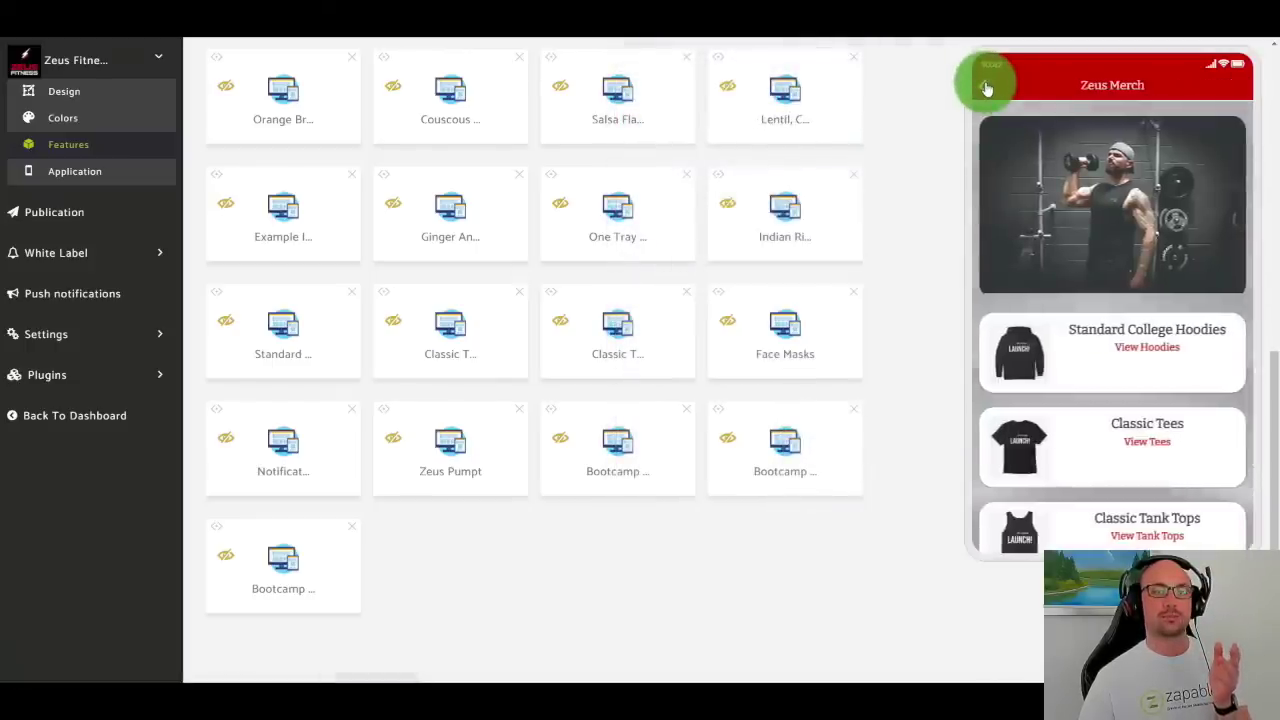
left_click(986, 86)
scroll(1115, 420, "down", 5)
scroll(1120, 412, "down", 3)
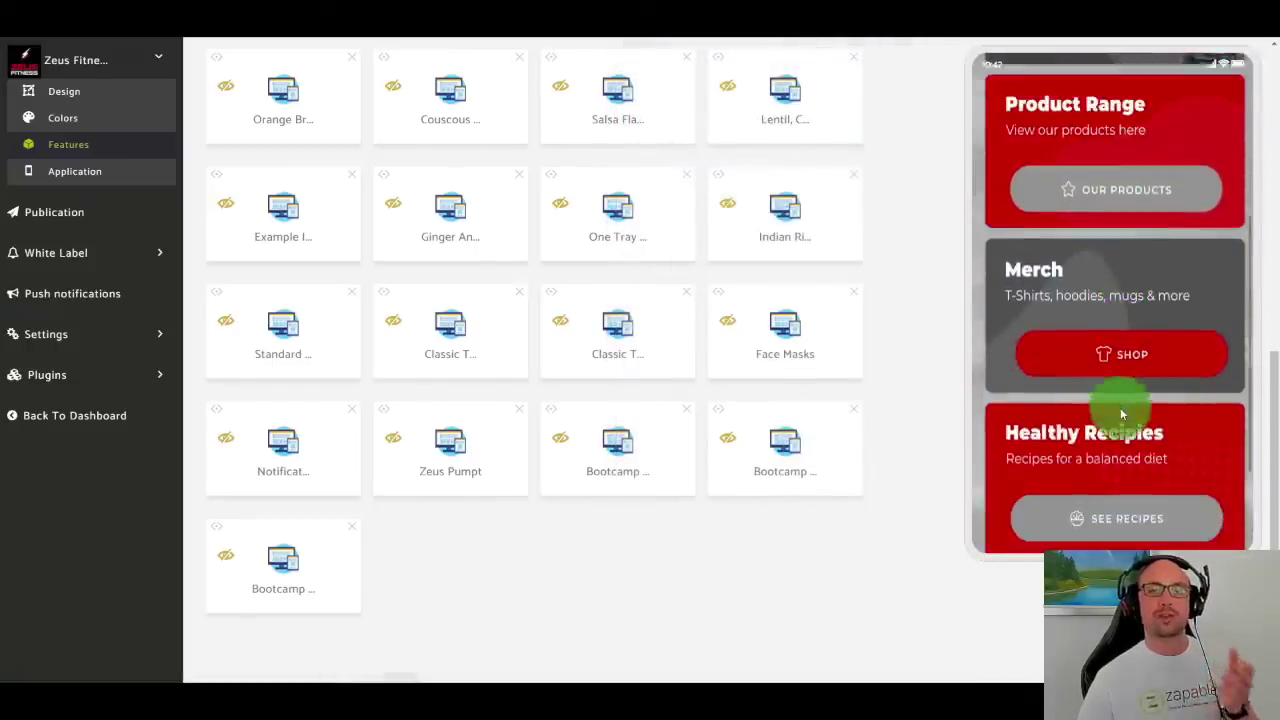
left_click(1114, 429)
left_click(1136, 166)
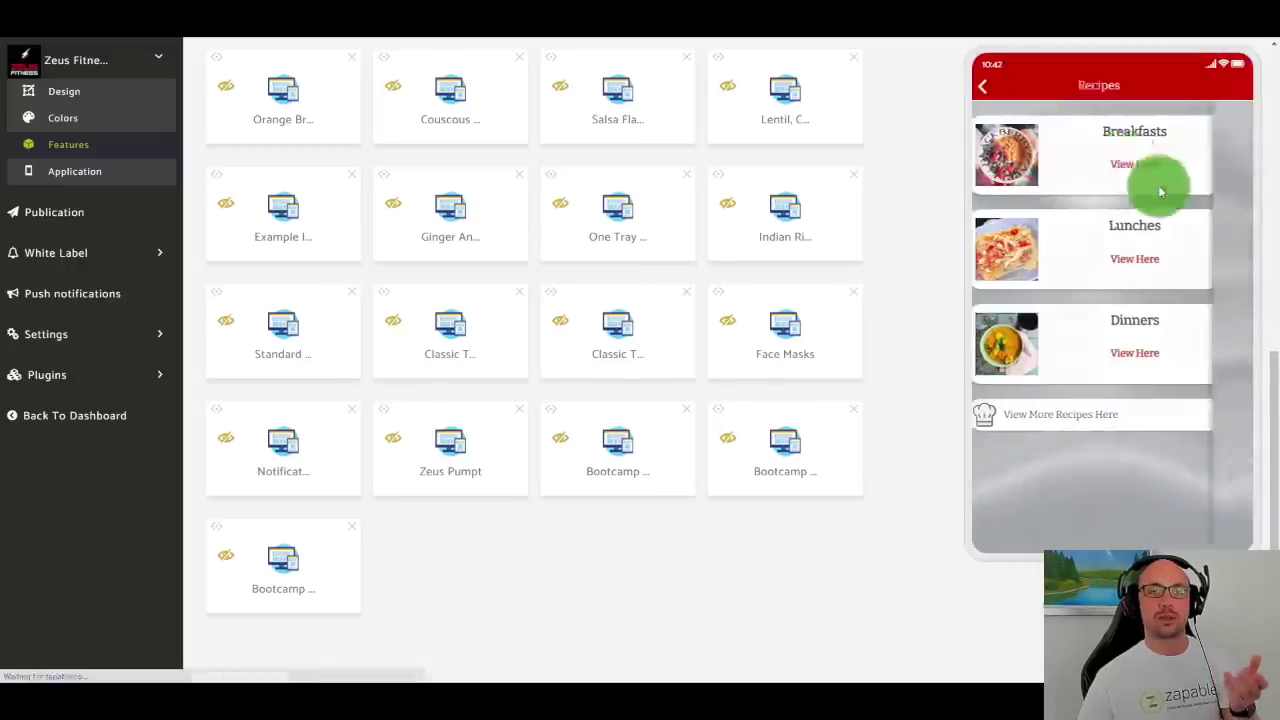
left_click(1165, 152)
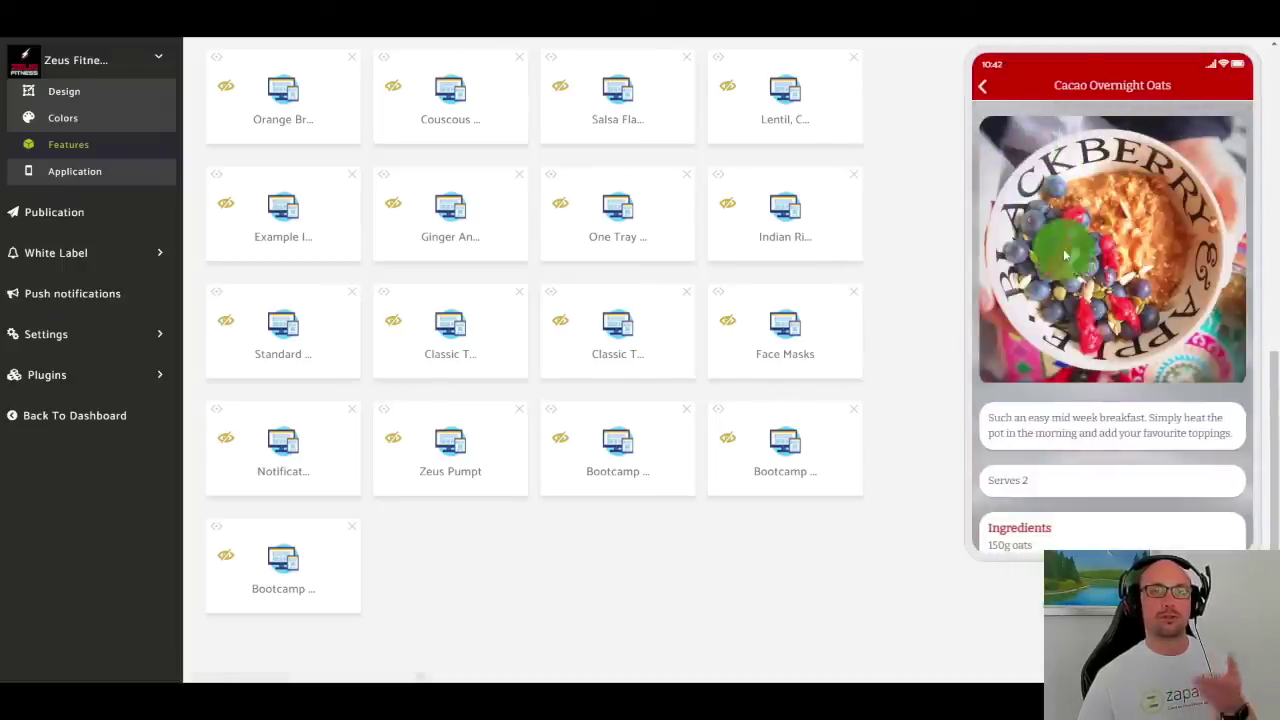
scroll(1103, 323, "down", 1)
Step: Return to the app home screen and open Social Links from the Social card
left_click(986, 88)
left_click(987, 90)
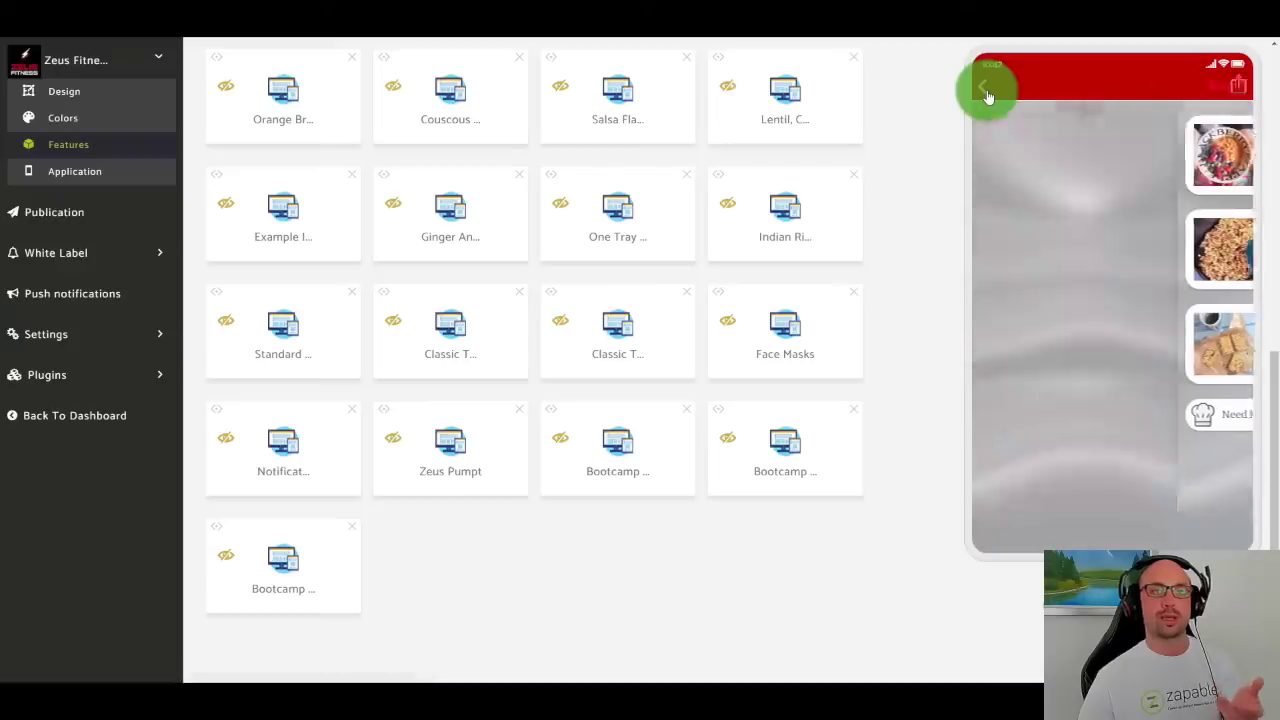
left_click(990, 88)
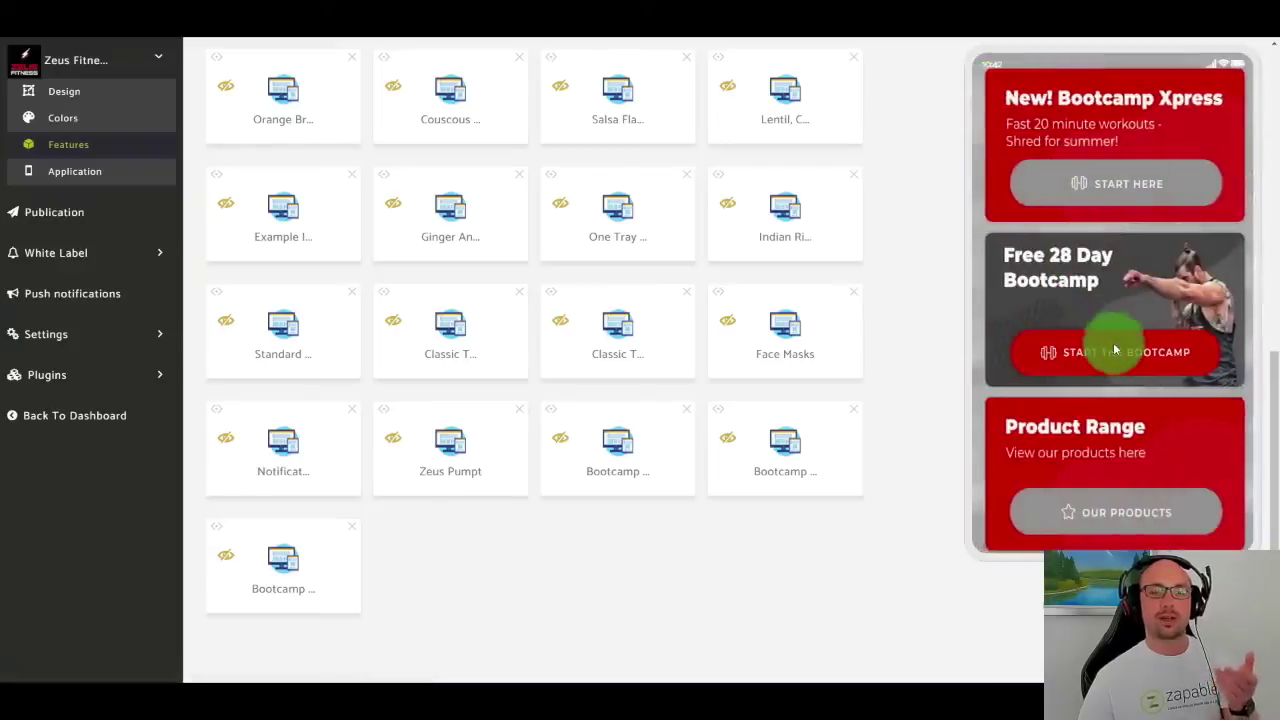
scroll(1114, 343, "down", 5)
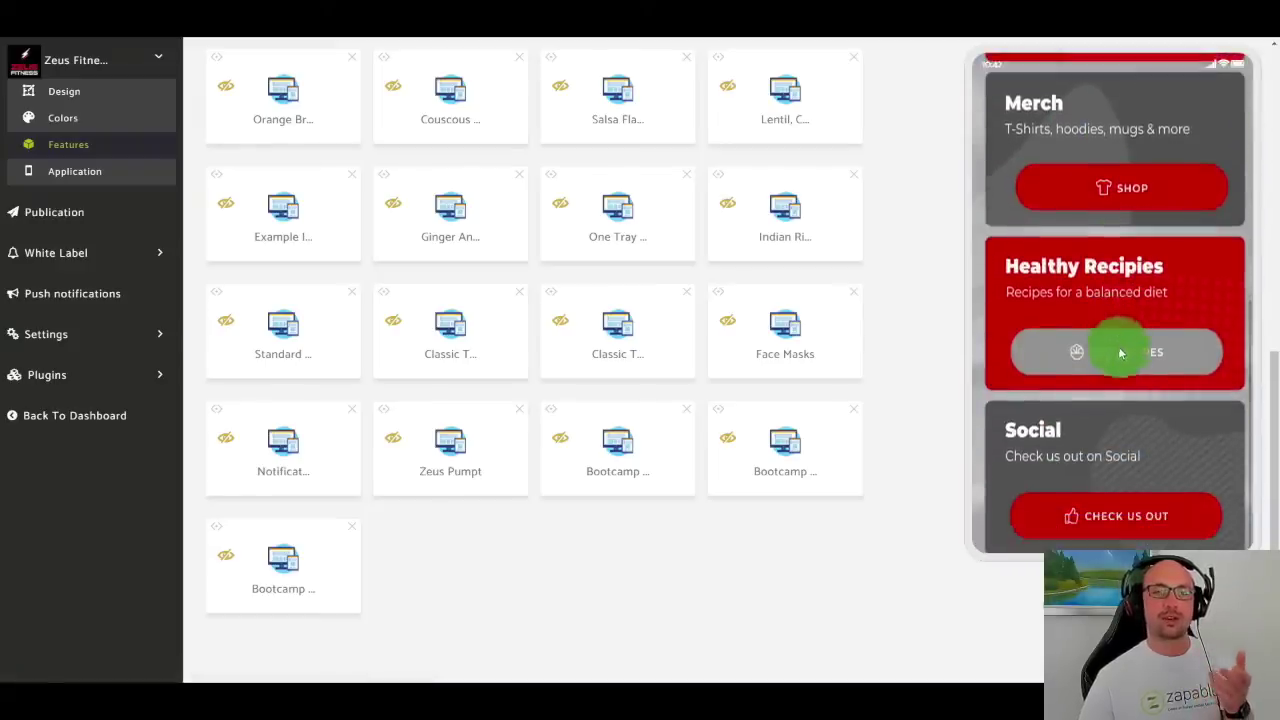
left_click(1122, 517)
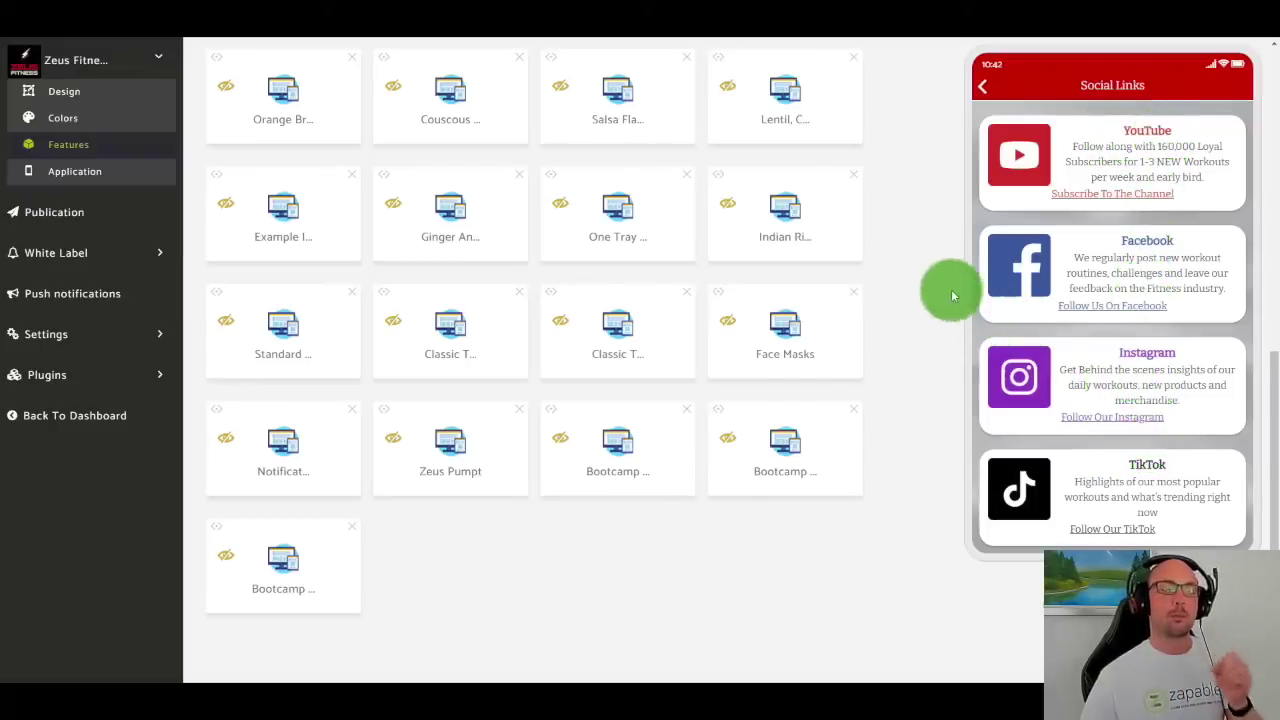
scroll(950, 288, "up", 4)
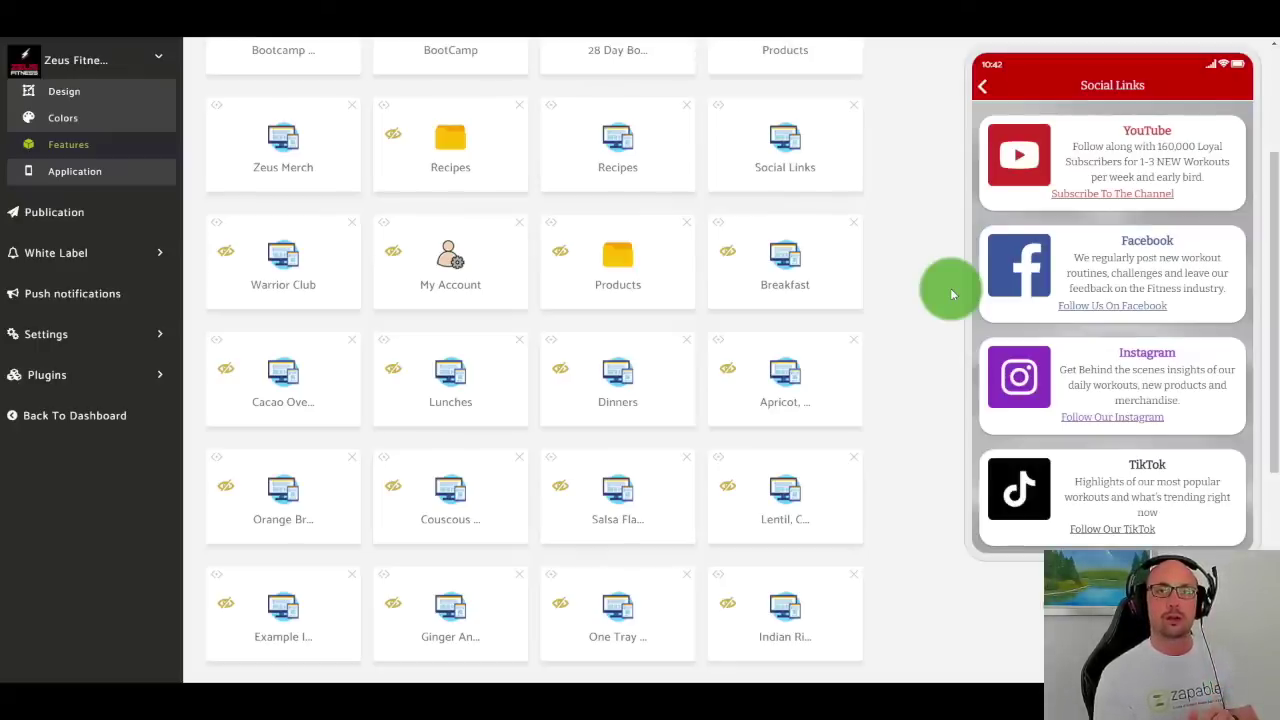
scroll(680, 263, "up", 3)
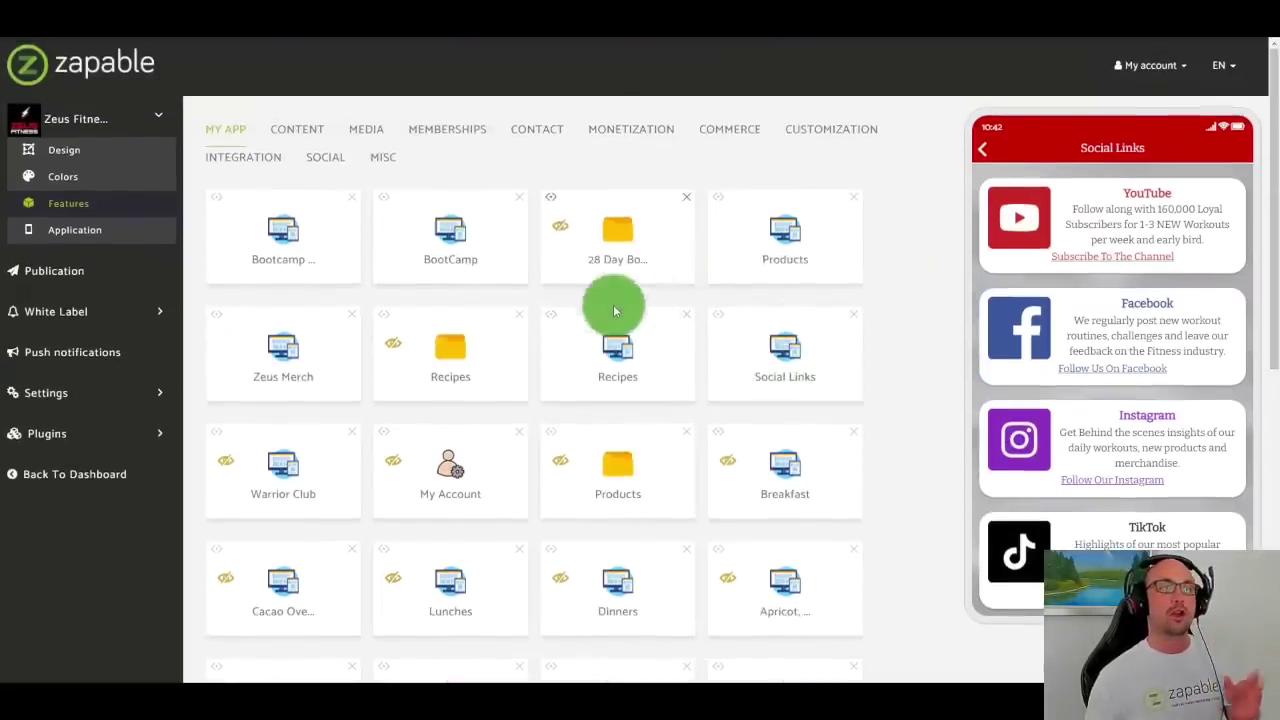
left_click(75, 355)
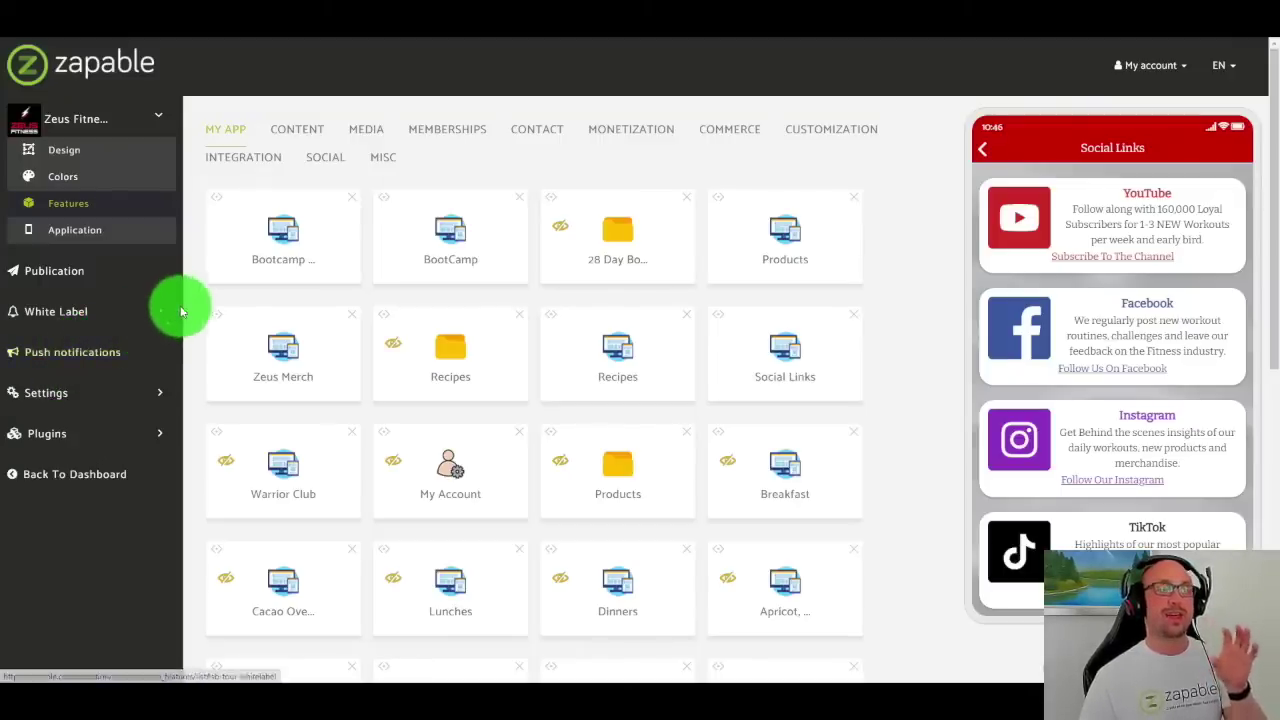
Step: Browse the Content, Media, Memberships, Contact, Monetization and Commerce feature categories
left_click(290, 137)
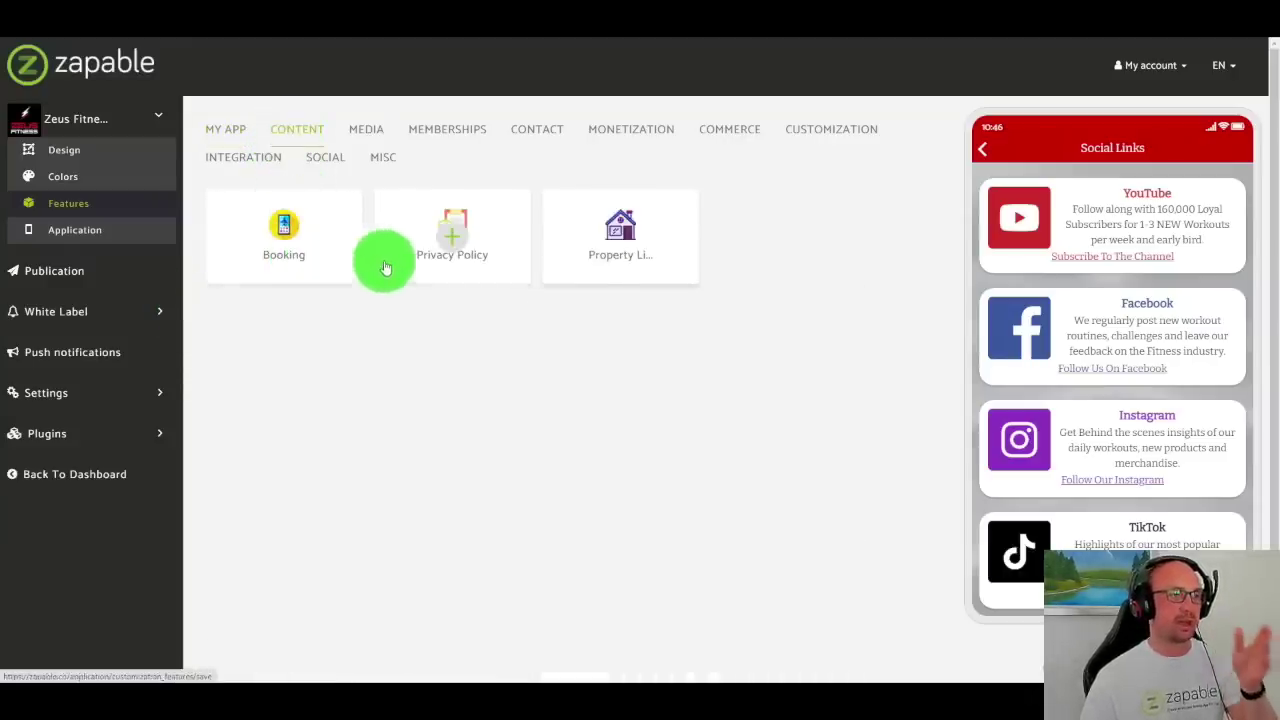
left_click(370, 131)
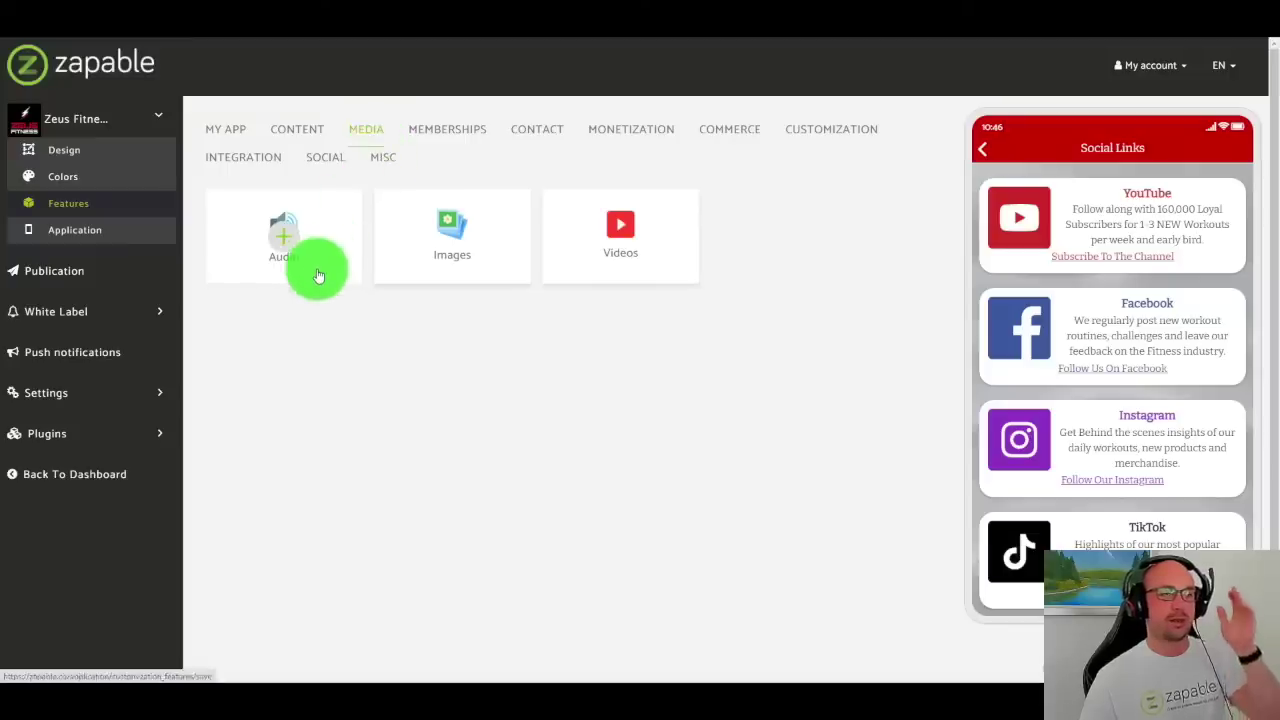
left_click(435, 130)
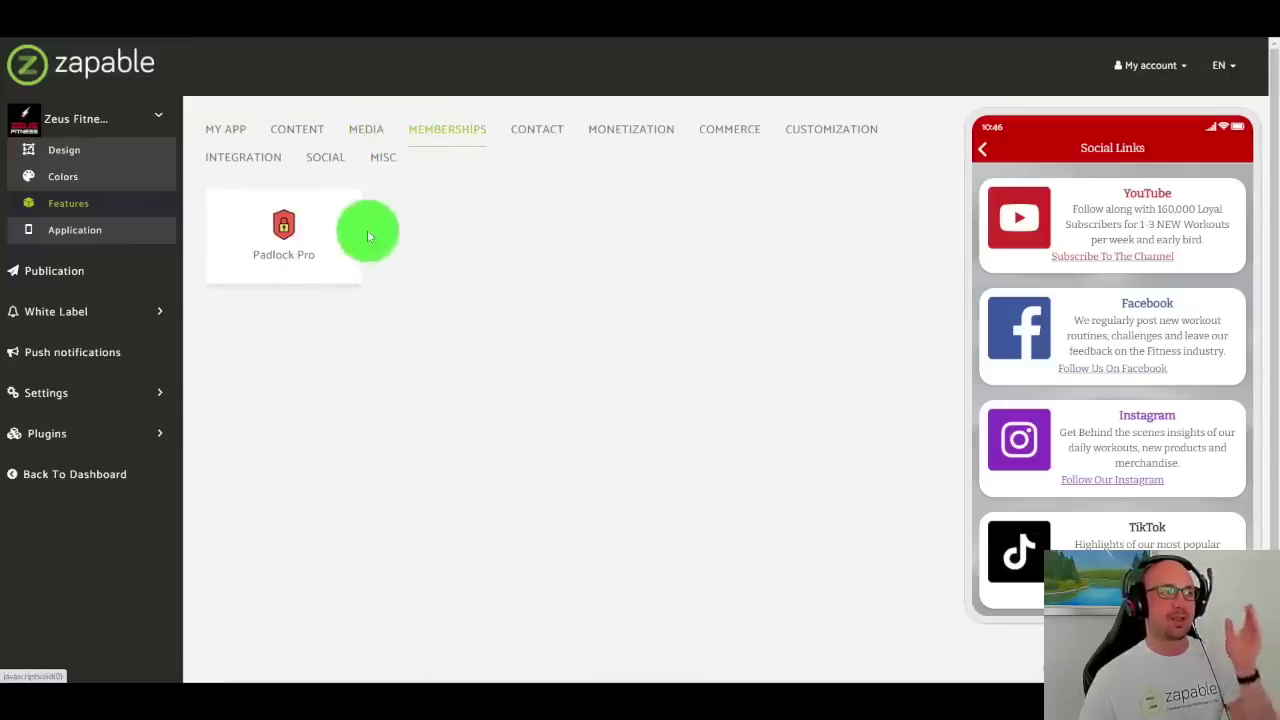
left_click(537, 135)
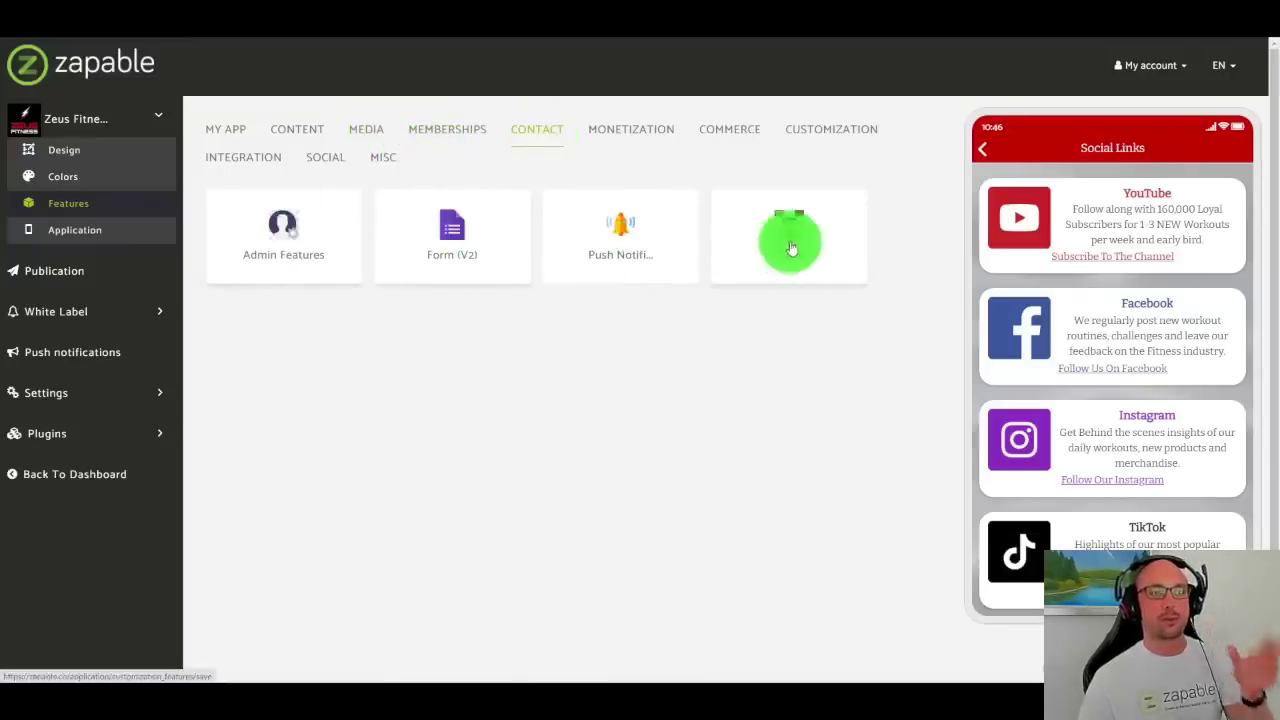
left_click(625, 142)
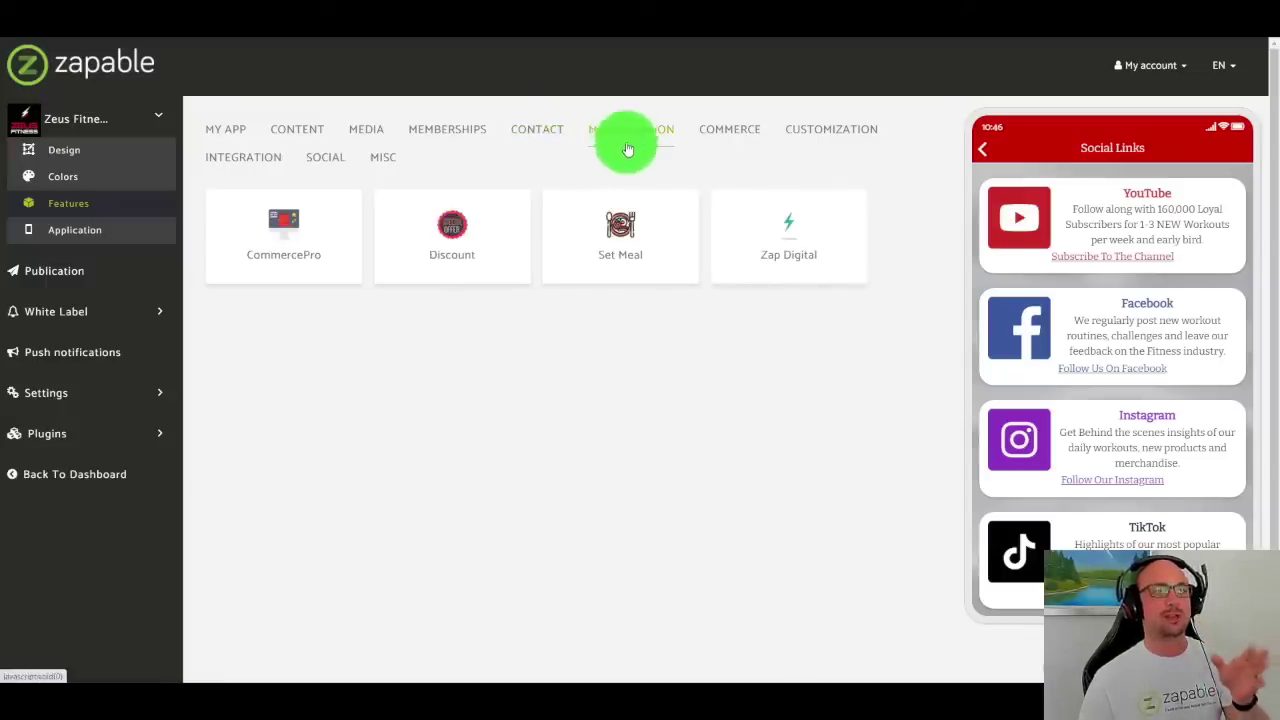
left_click(727, 139)
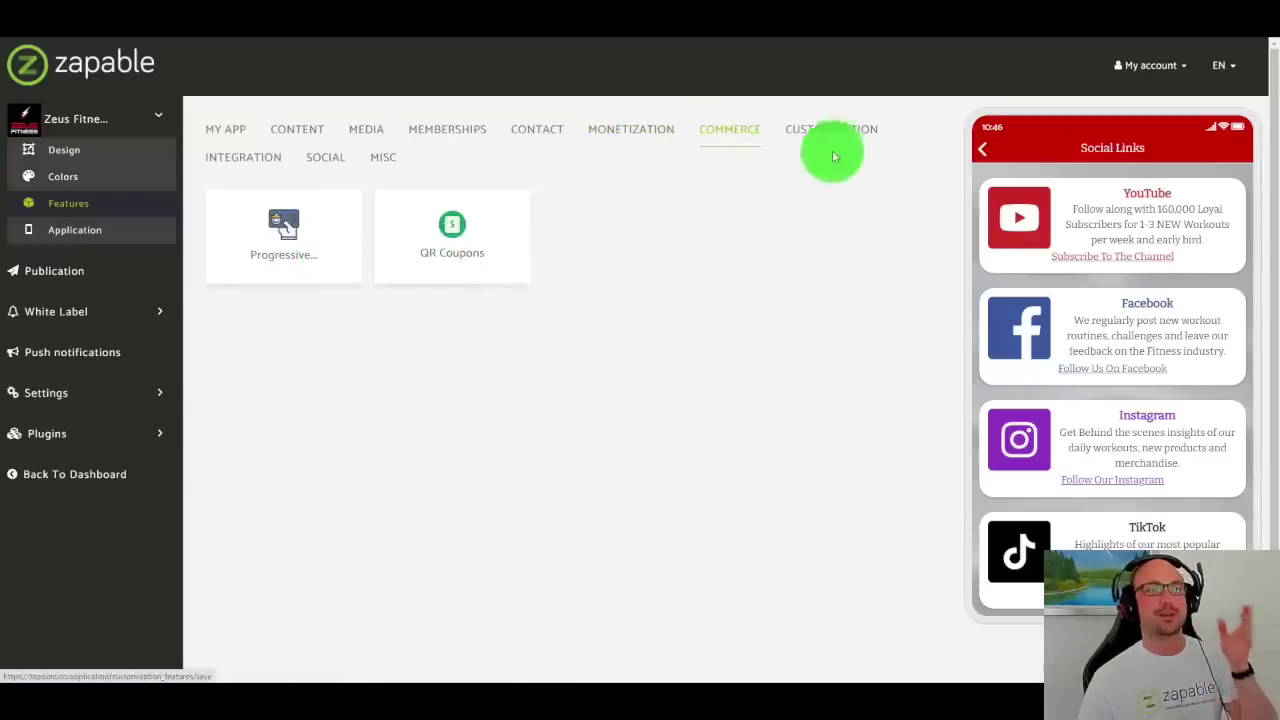
Step: Browse the Customization, Integration and Social categories, then open the Appointmentpro settings
left_click(833, 150)
left_click(260, 163)
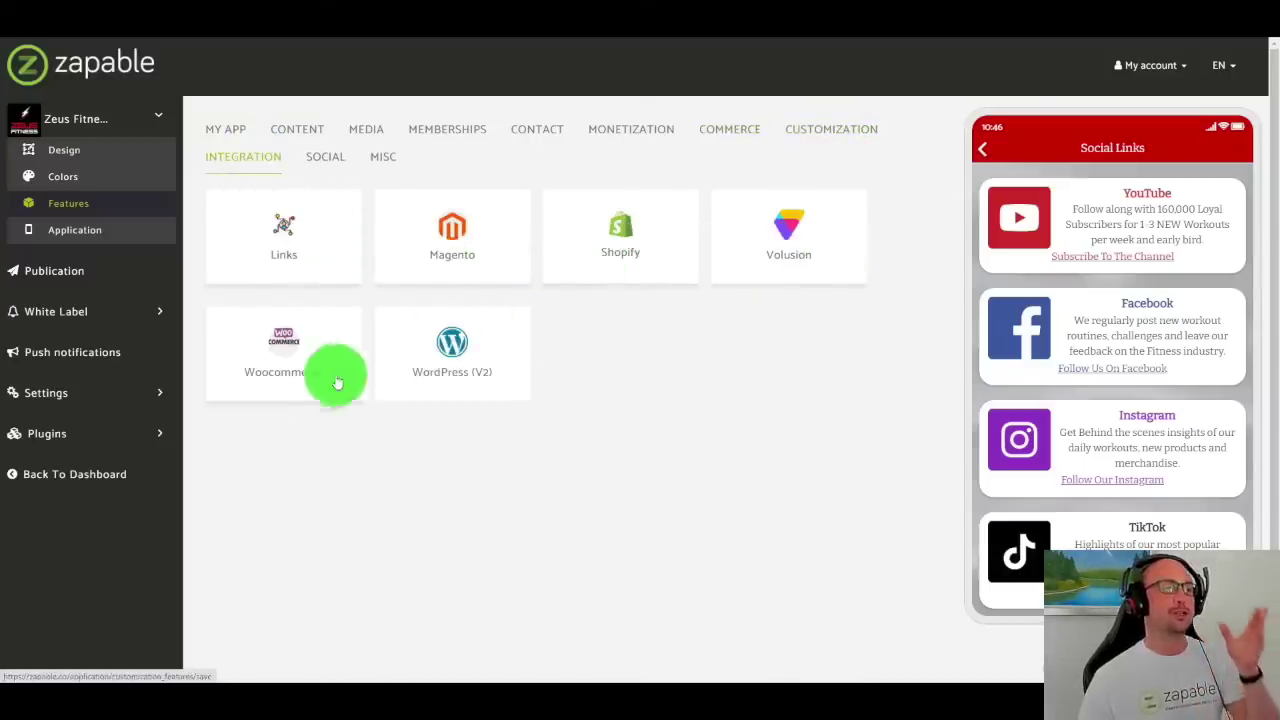
left_click(325, 160)
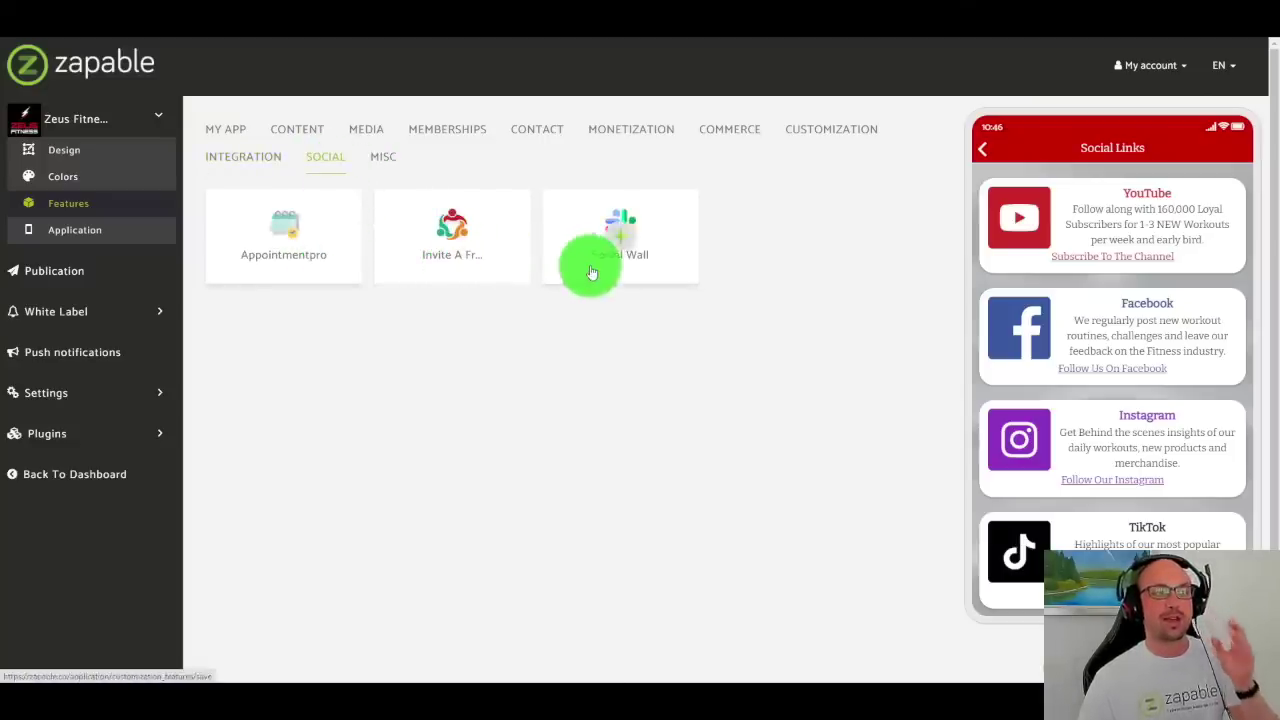
left_click(300, 241)
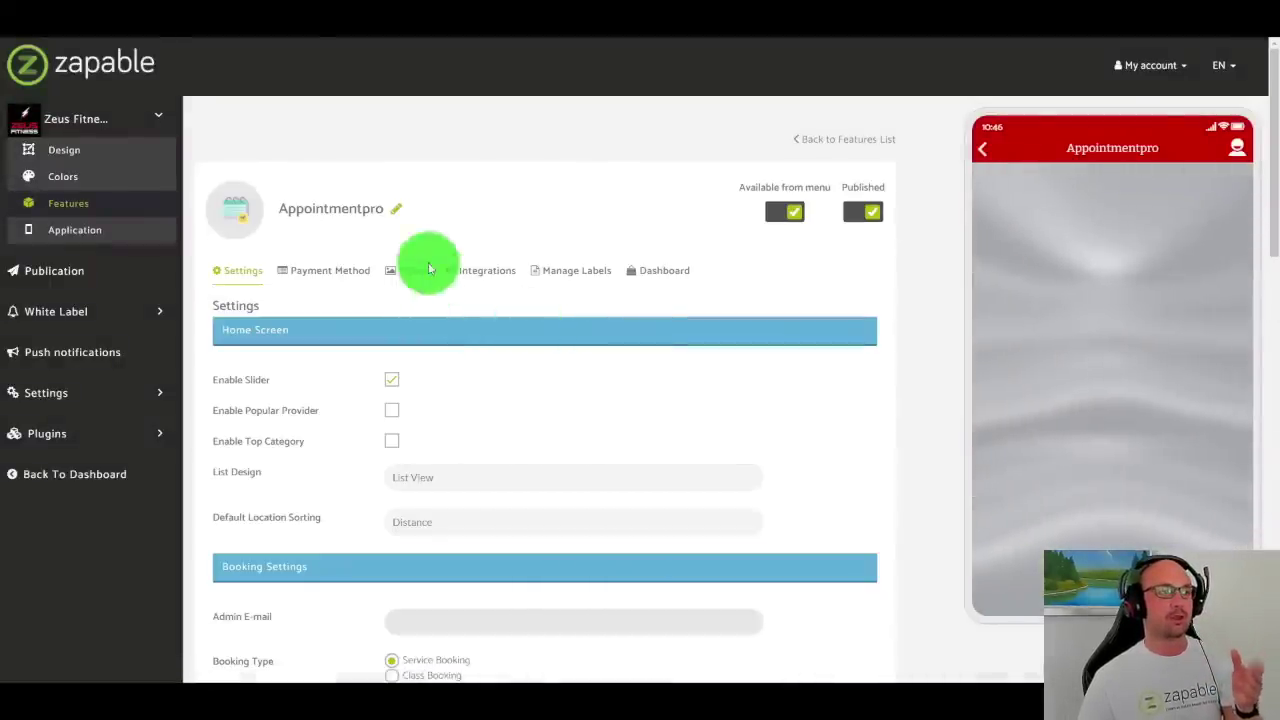
Step: Review Appointmentpro Settings and choose service booking as the booking type
scroll(423, 277, "down", 6)
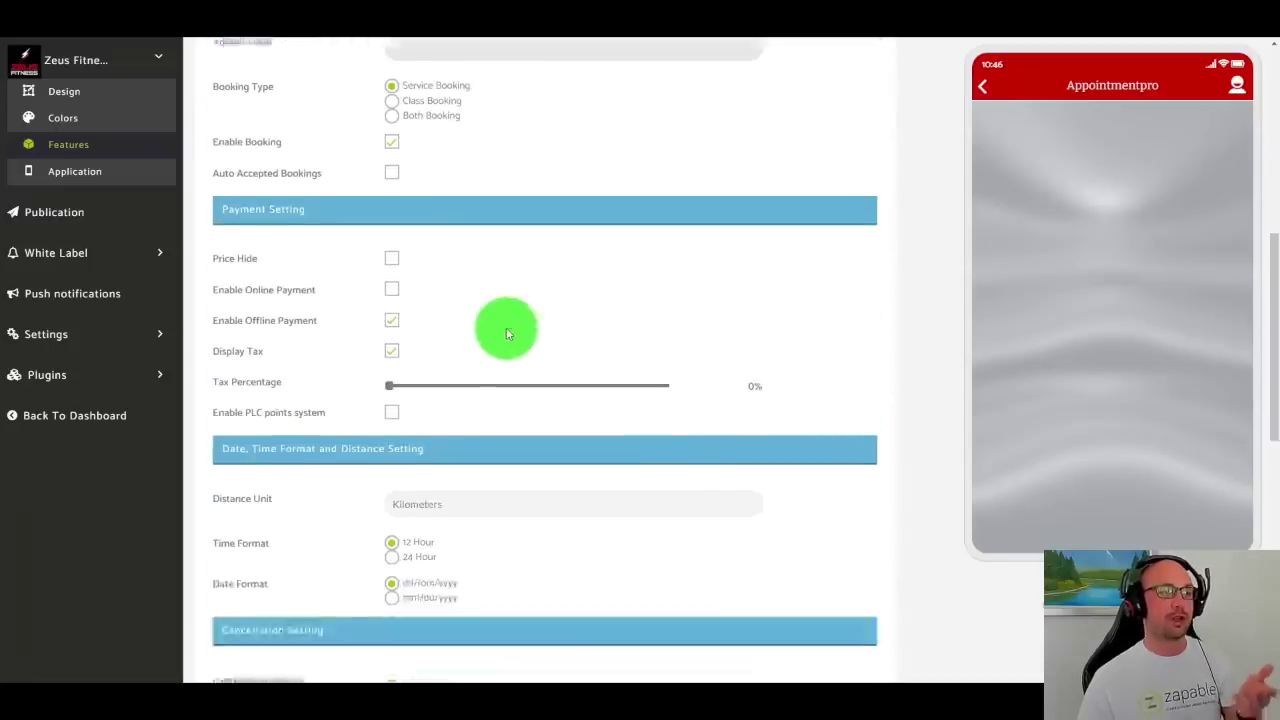
scroll(408, 326, "down", 3)
scroll(408, 320, "up", 6)
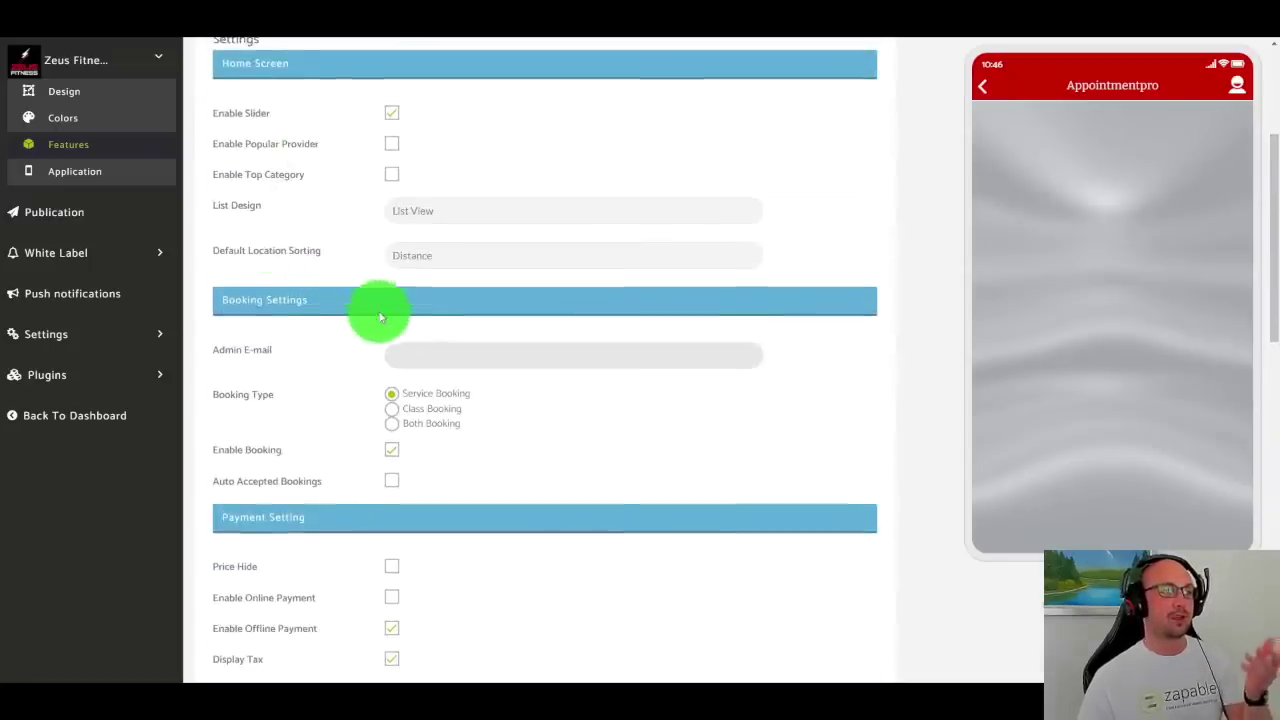
scroll(386, 349, "down", 2)
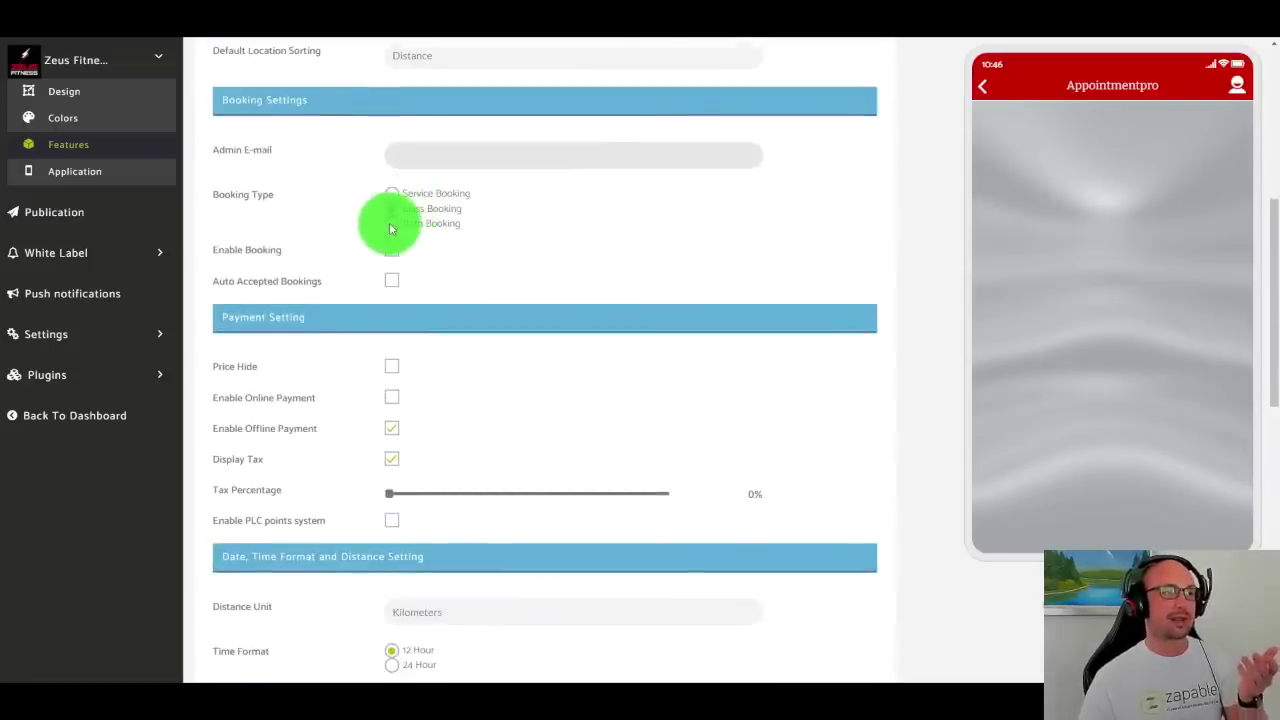
left_click(391, 193)
Step: Check the Payment Method gateways, then select the whole script embed code under Integrations
scroll(457, 277, "down", 6)
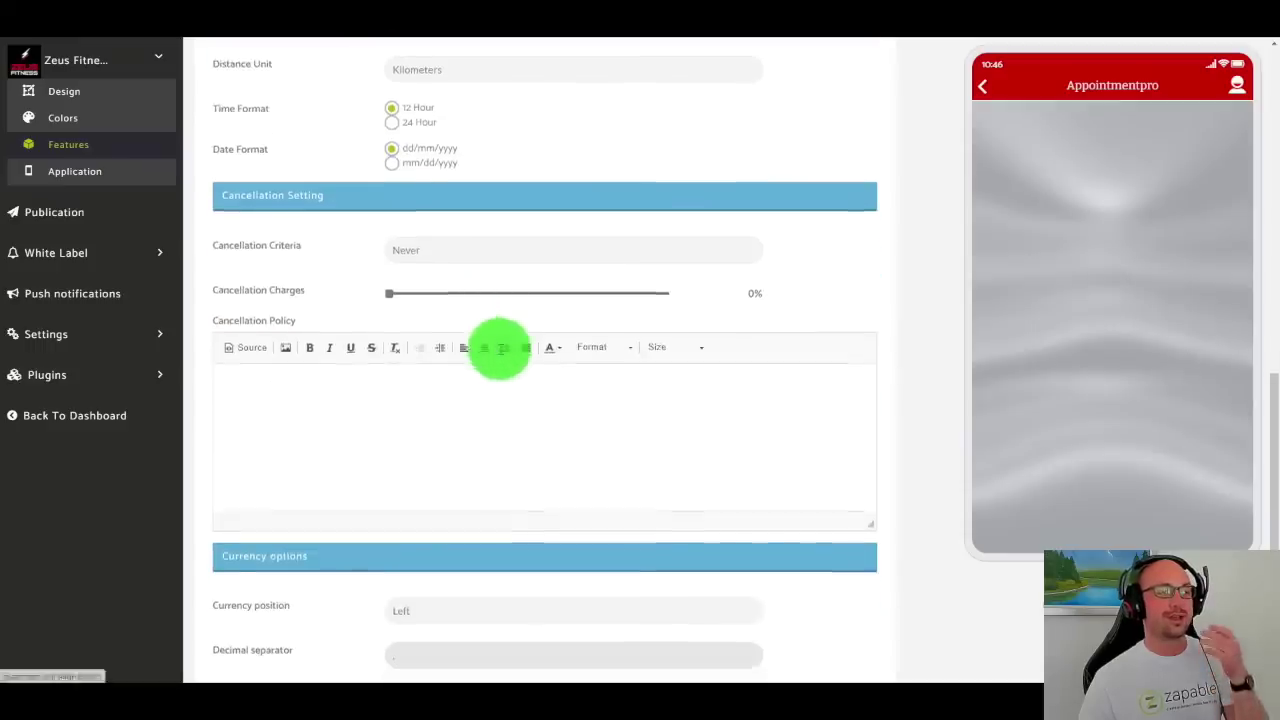
scroll(500, 350, "down", 3)
scroll(520, 389, "up", 12)
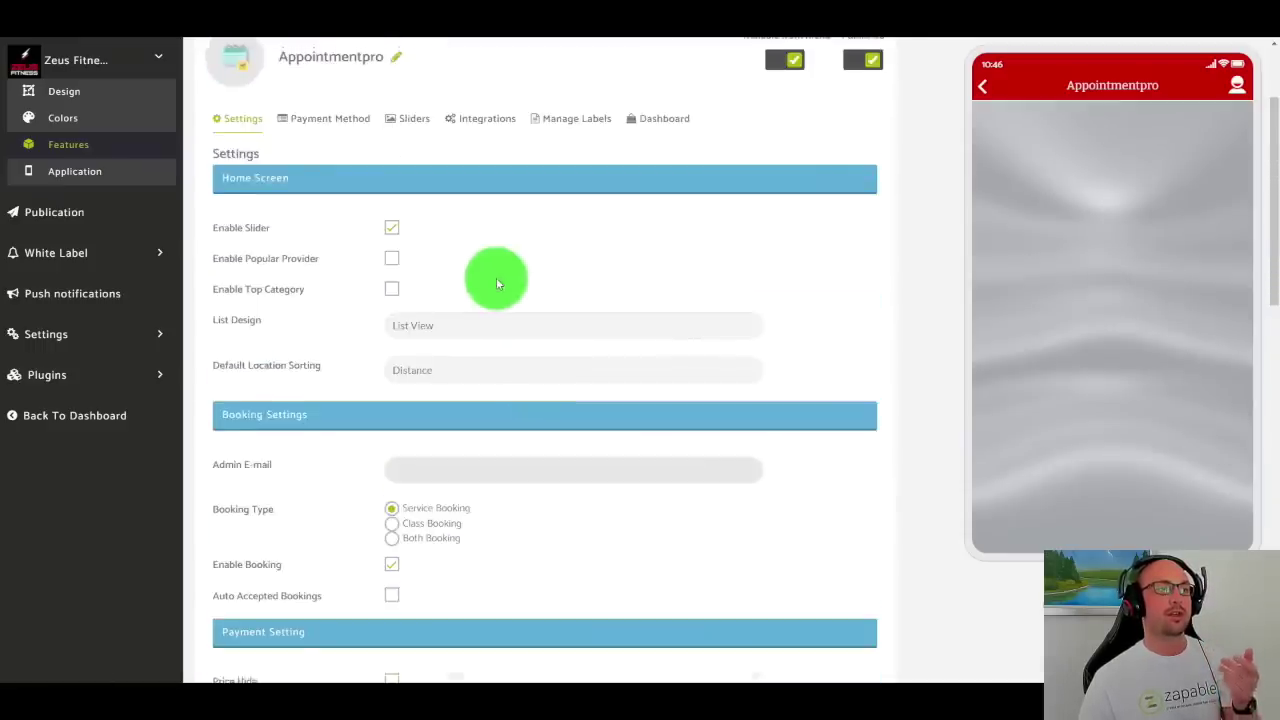
scroll(496, 277, "up", 2)
left_click(335, 249)
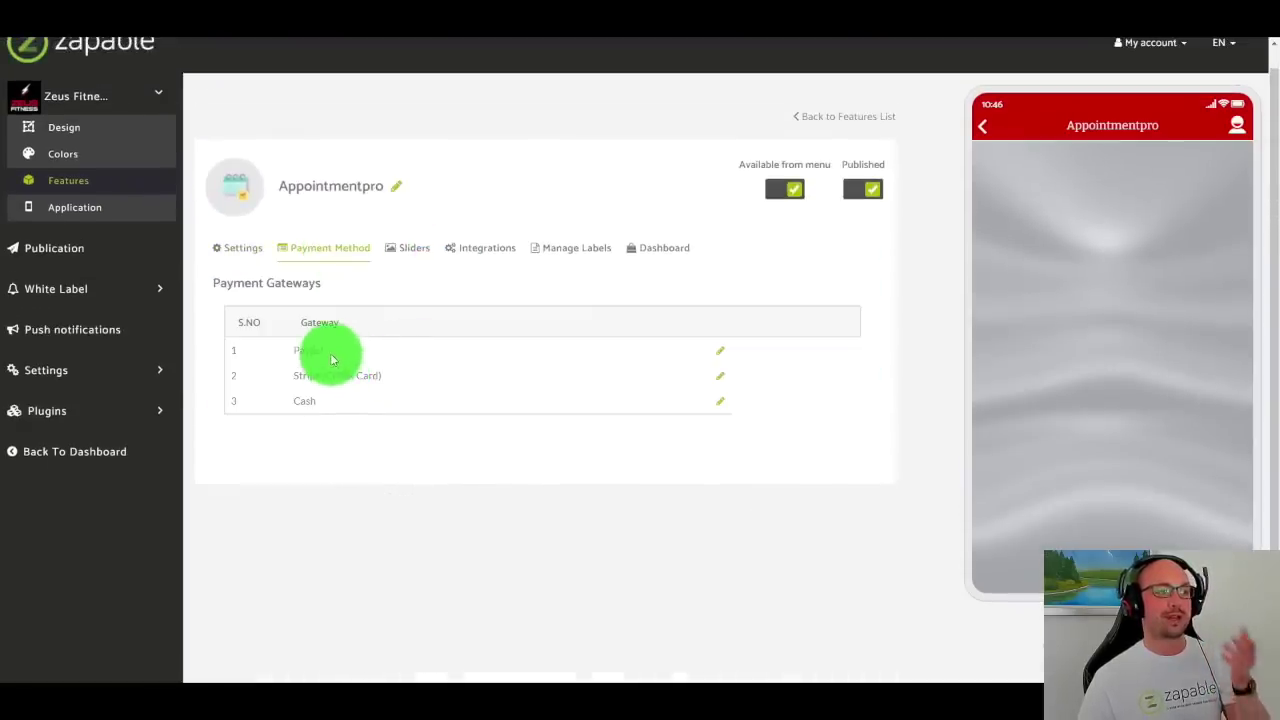
left_click(488, 250)
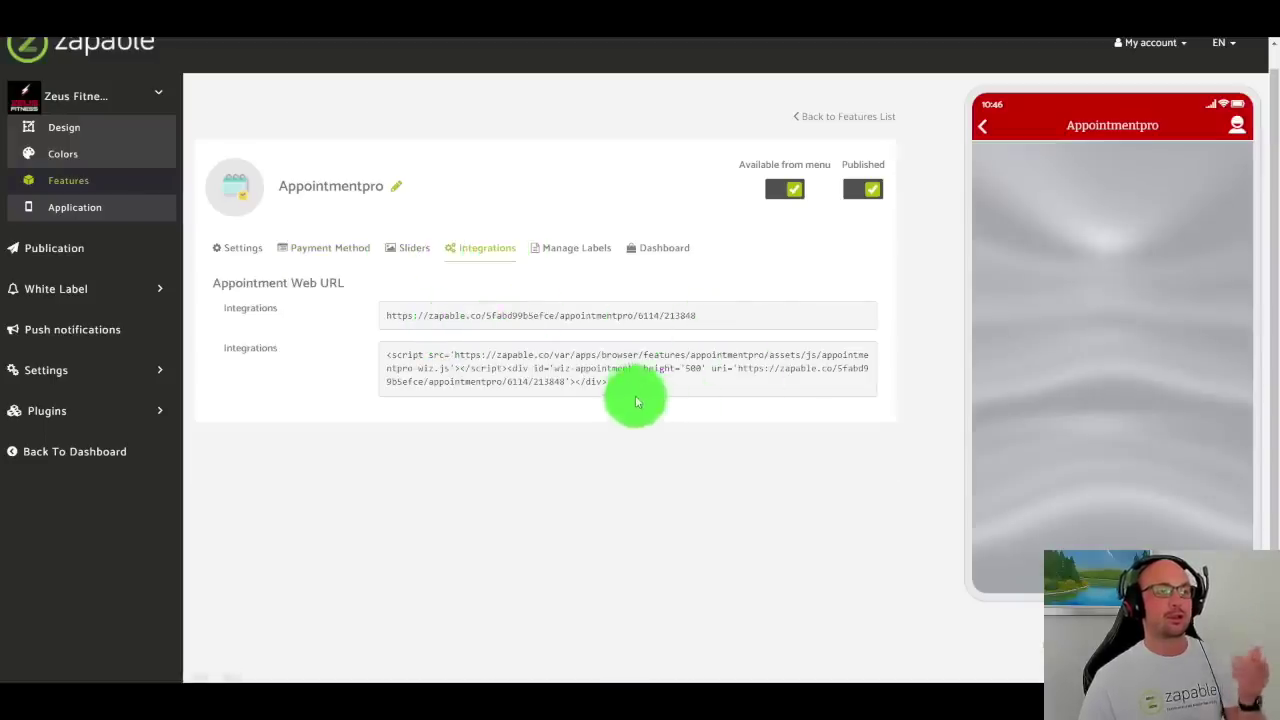
left_click_drag(606, 382, 386, 354)
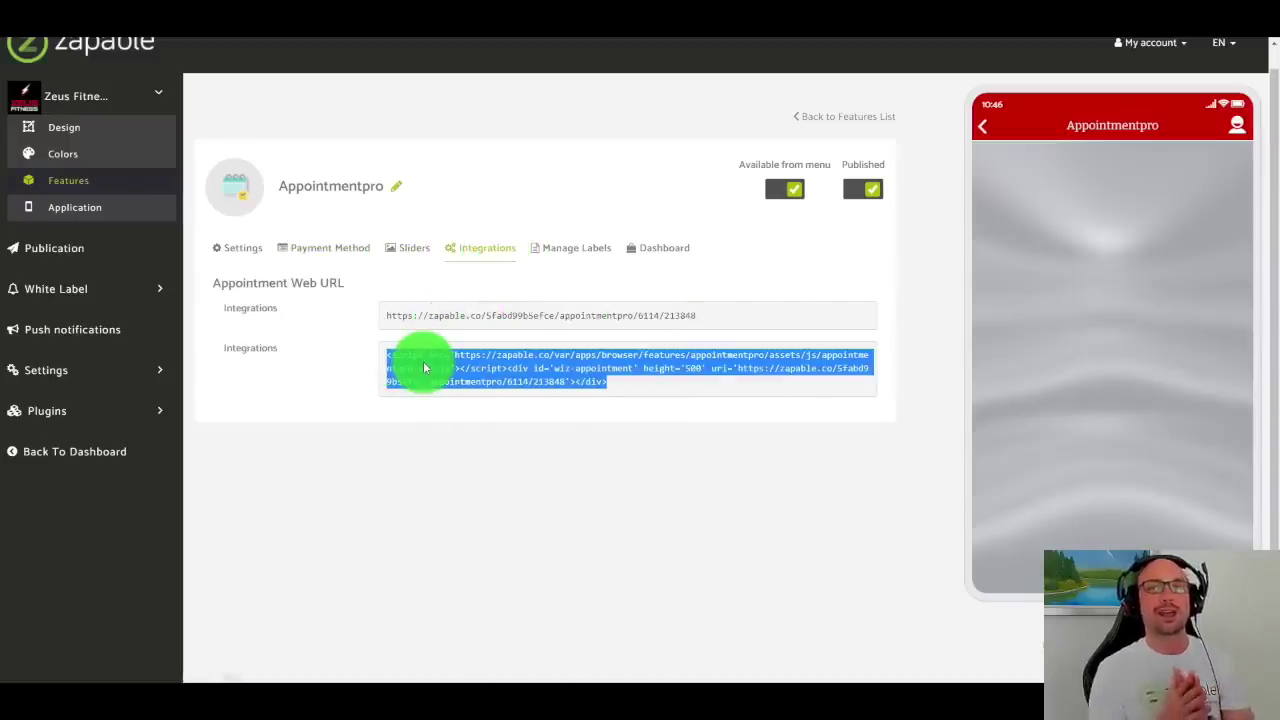